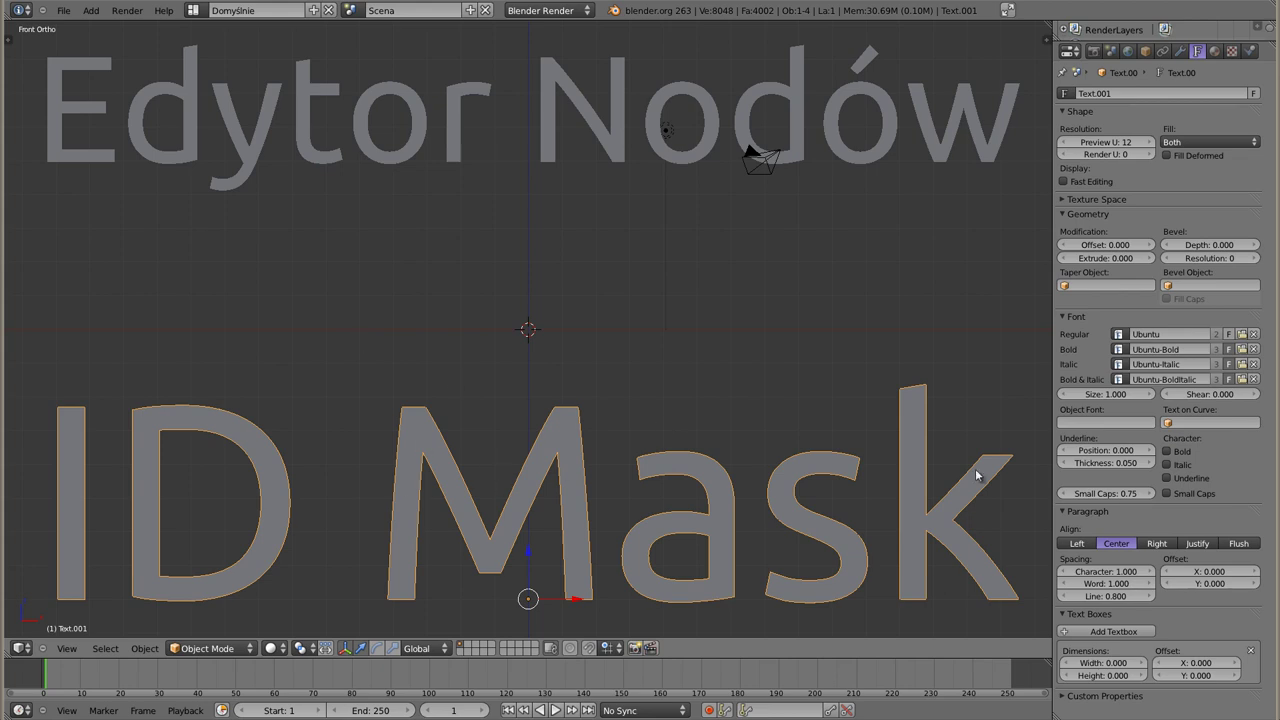
- Delete the 'Edytor Nodów' and 'ID Mask' title text objects
{"action": "right_click", "coordinate": [459, 148]}
{"action": "key", "text": "x"}
{"action": "left_click", "coordinate": [459, 148]}
{"action": "right_click", "coordinate": [408, 442]}
{"action": "key", "text": "x"}
{"action": "left_click", "coordinate": [408, 442]}
- Add a mesh plane and scale it up, then down to its final ground size
{"action": "key", "text": "shift+a"}
{"action": "left_click", "coordinate": [549, 371]}
{"action": "key", "text": "s"}
{"action": "left_click", "coordinate": [632, 392]}
{"action": "mouse_move", "coordinate": [632, 392]}
{"action": "middle_mouse_down"}
{"action": "mouse_move", "coordinate": [538, 376]}
{"action": "mouse_move", "coordinate": [554, 384]}
{"action": "mouse_move", "coordinate": [507, 432]}
{"action": "middle_mouse_up"}
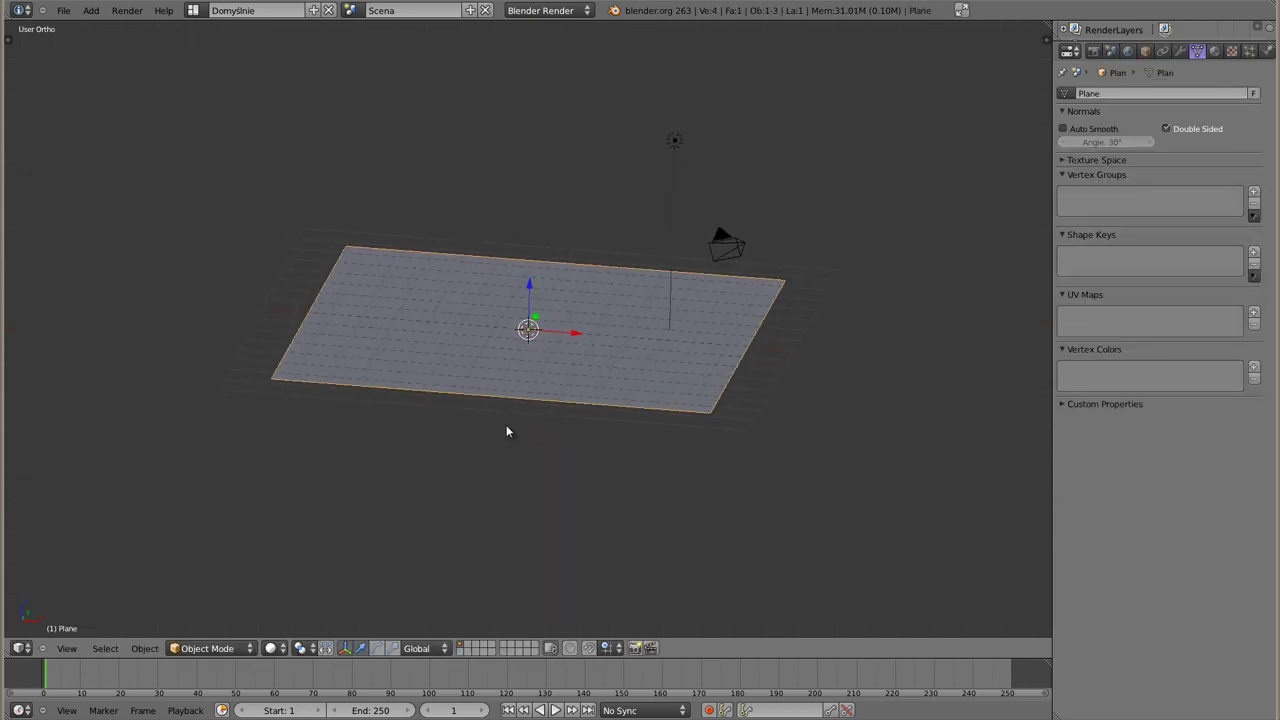
{"action": "key", "text": "s"}
{"action": "left_click", "coordinate": [588, 431]}
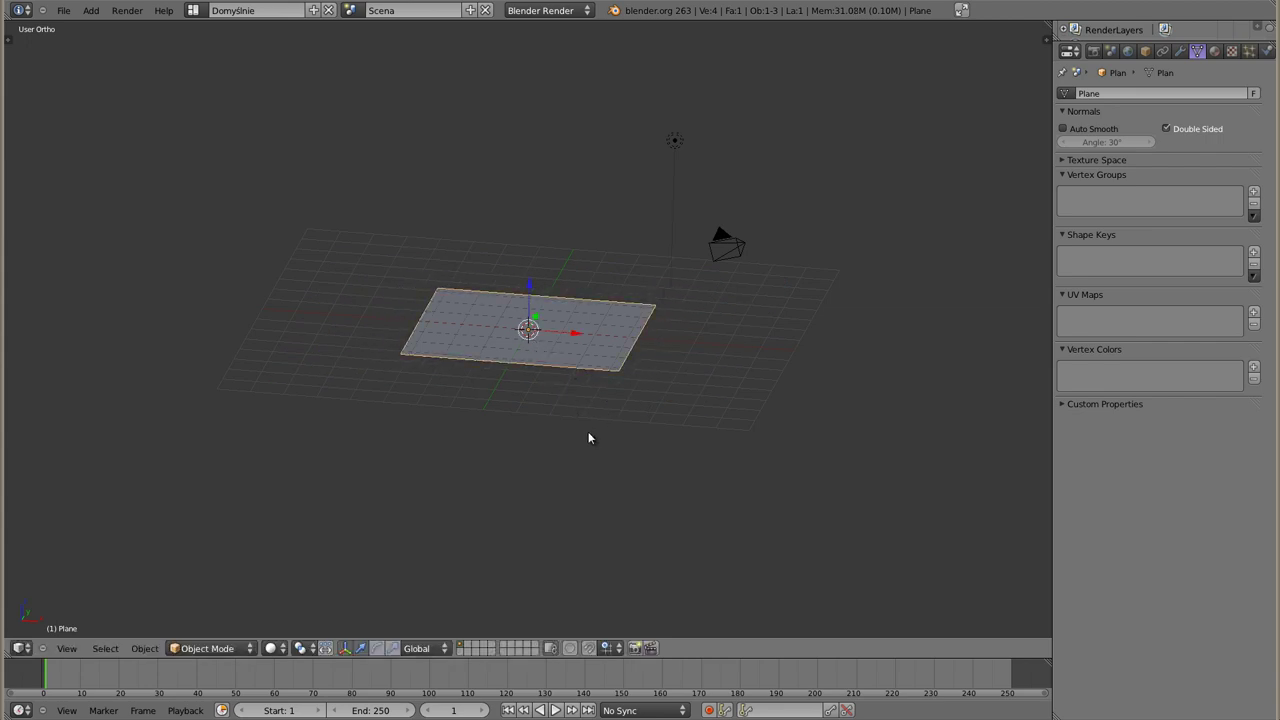
- Add a cube and a UV sphere, then view the scene in top-view wireframe
{"action": "key", "text": "shift+a"}
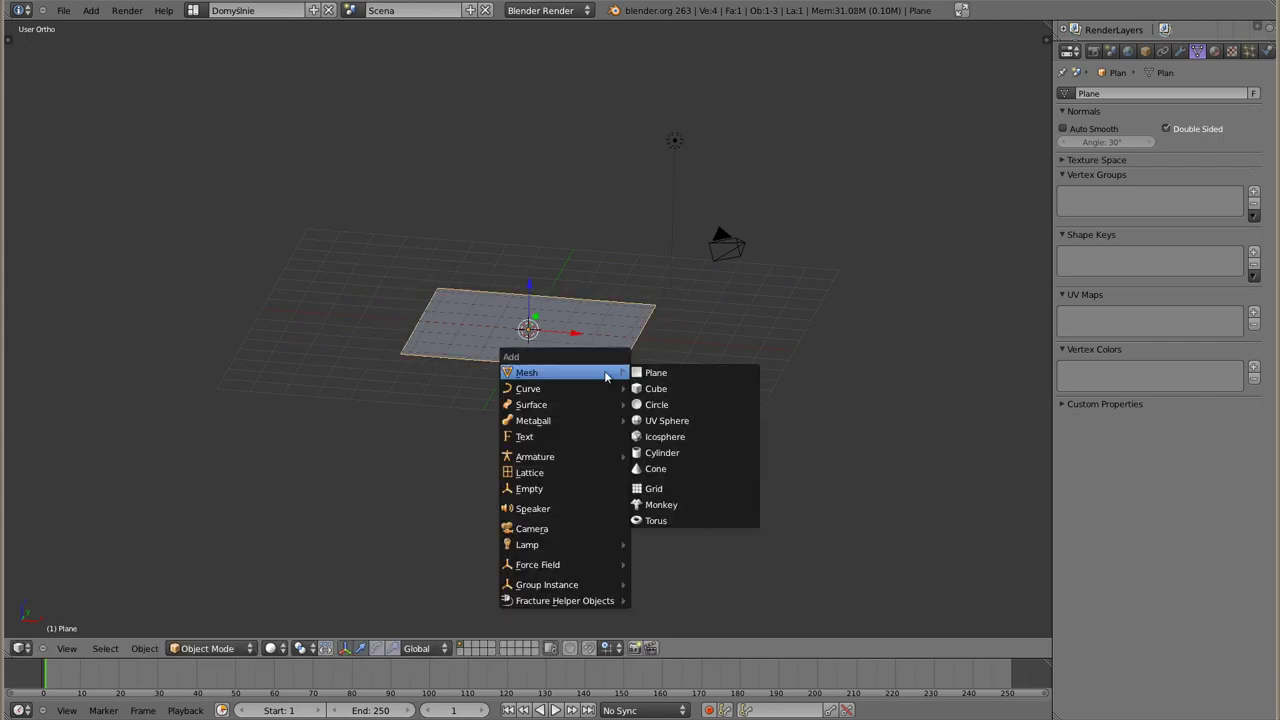
{"action": "left_click", "coordinate": [673, 390]}
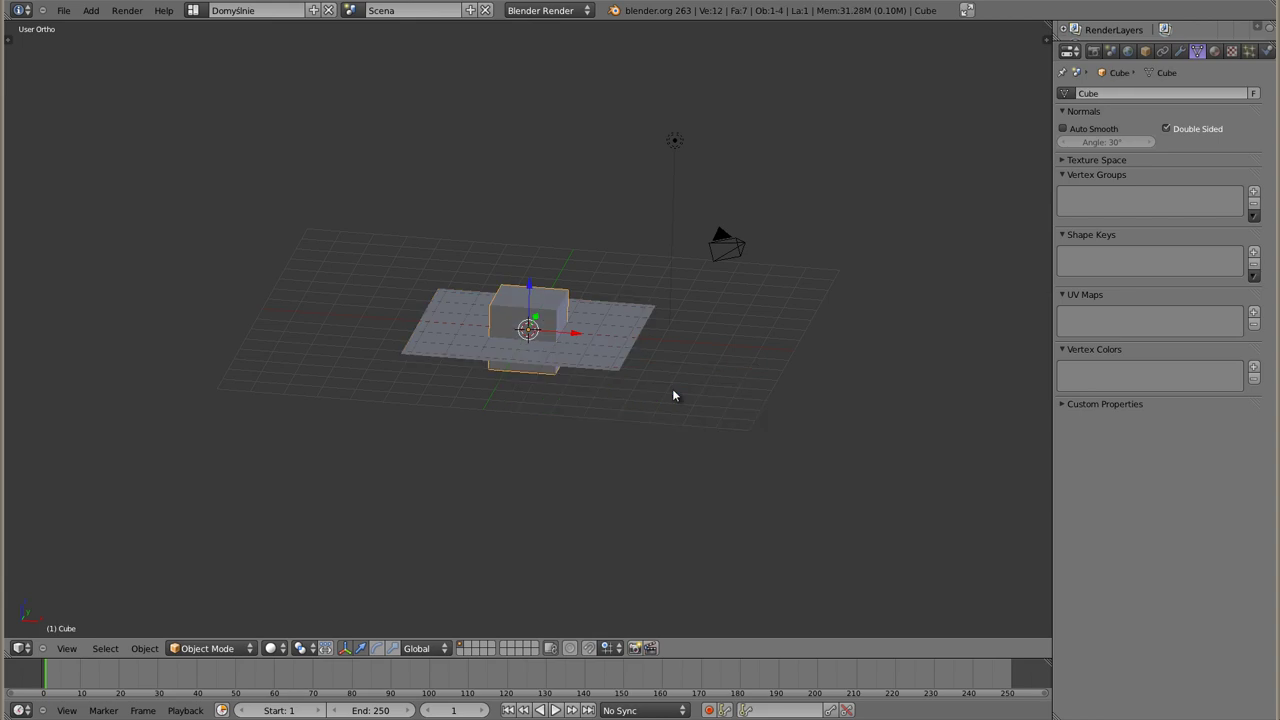
{"action": "key", "text": "shift+a"}
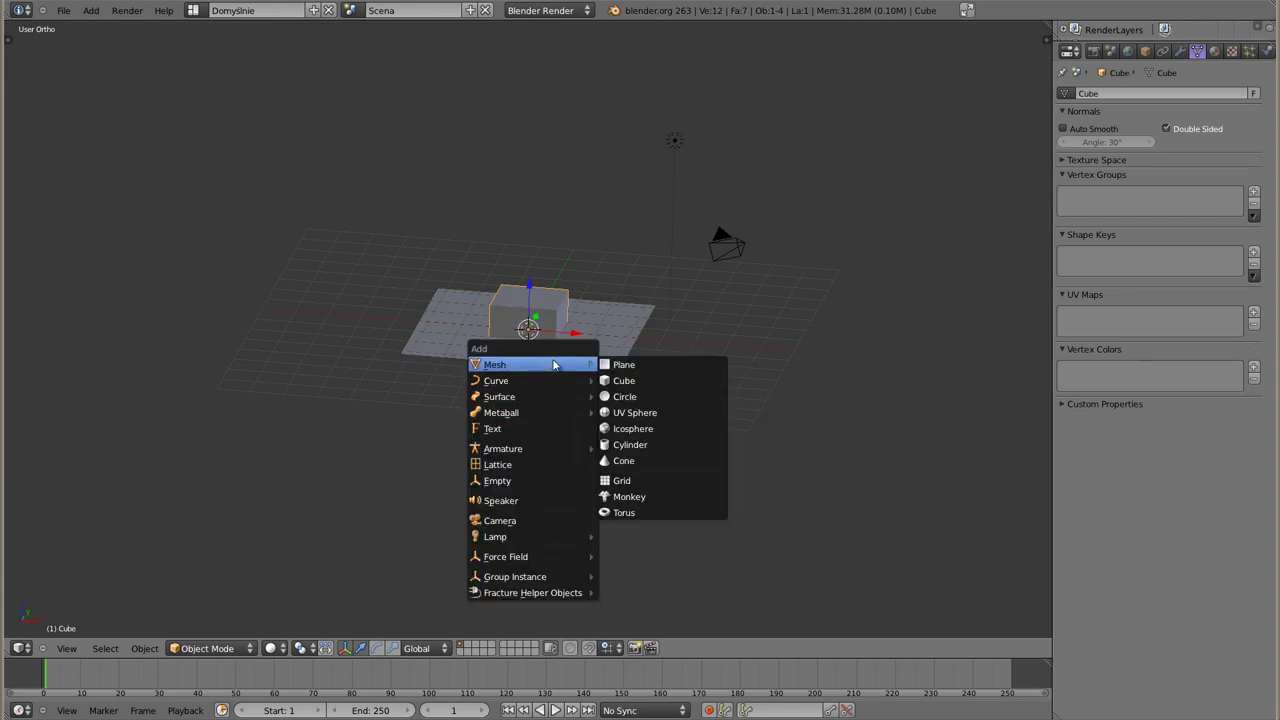
{"action": "left_click", "coordinate": [640, 413]}
{"action": "key", "text": "z"}
{"action": "key", "text": "KP_7"}
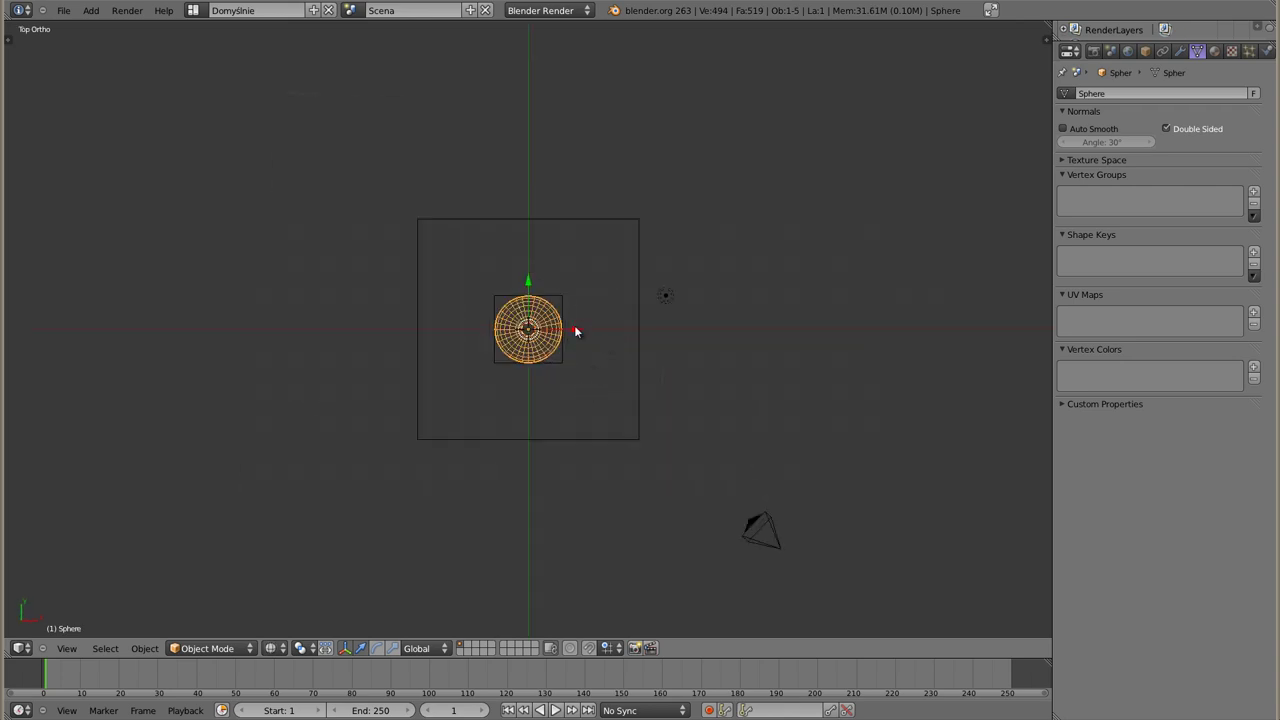
- Move the sphere along X and duplicate it left, above, below and at the centre
{"action": "left_click_drag", "start_coordinate": [576, 329], "coordinate": [606, 348]}
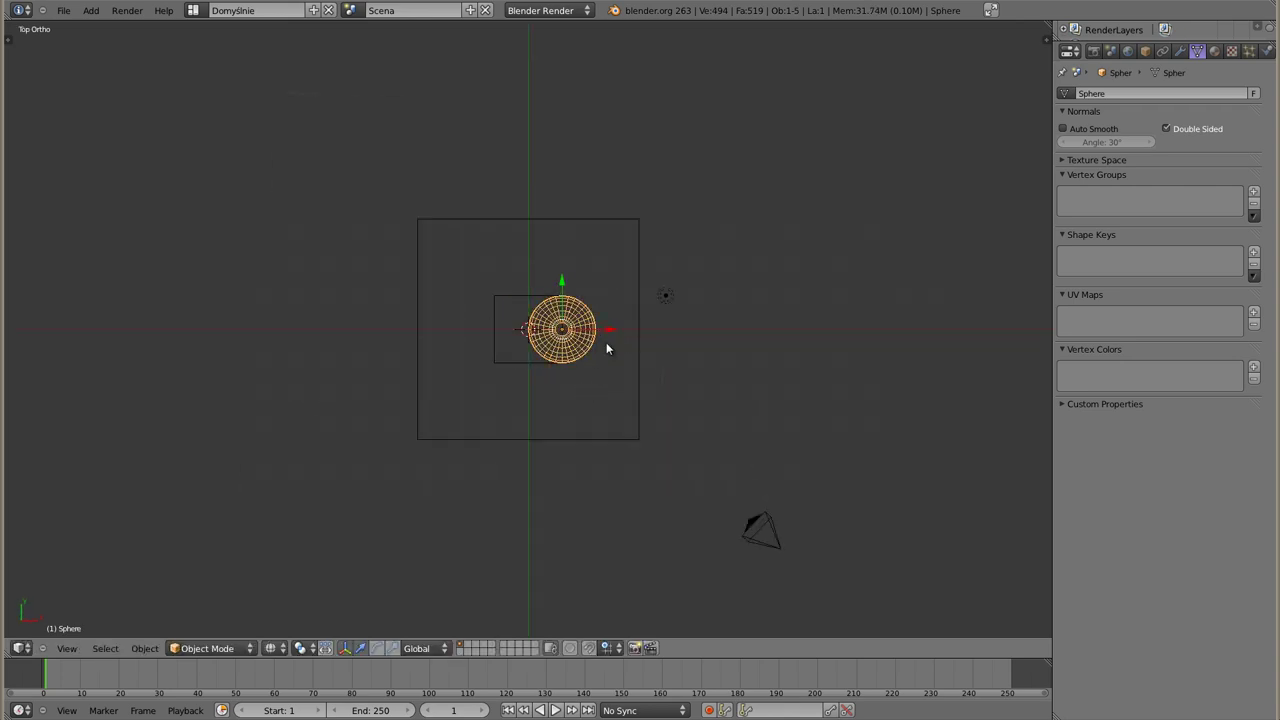
{"action": "key", "text": "shift+d"}
{"action": "left_click", "coordinate": [574, 387]}
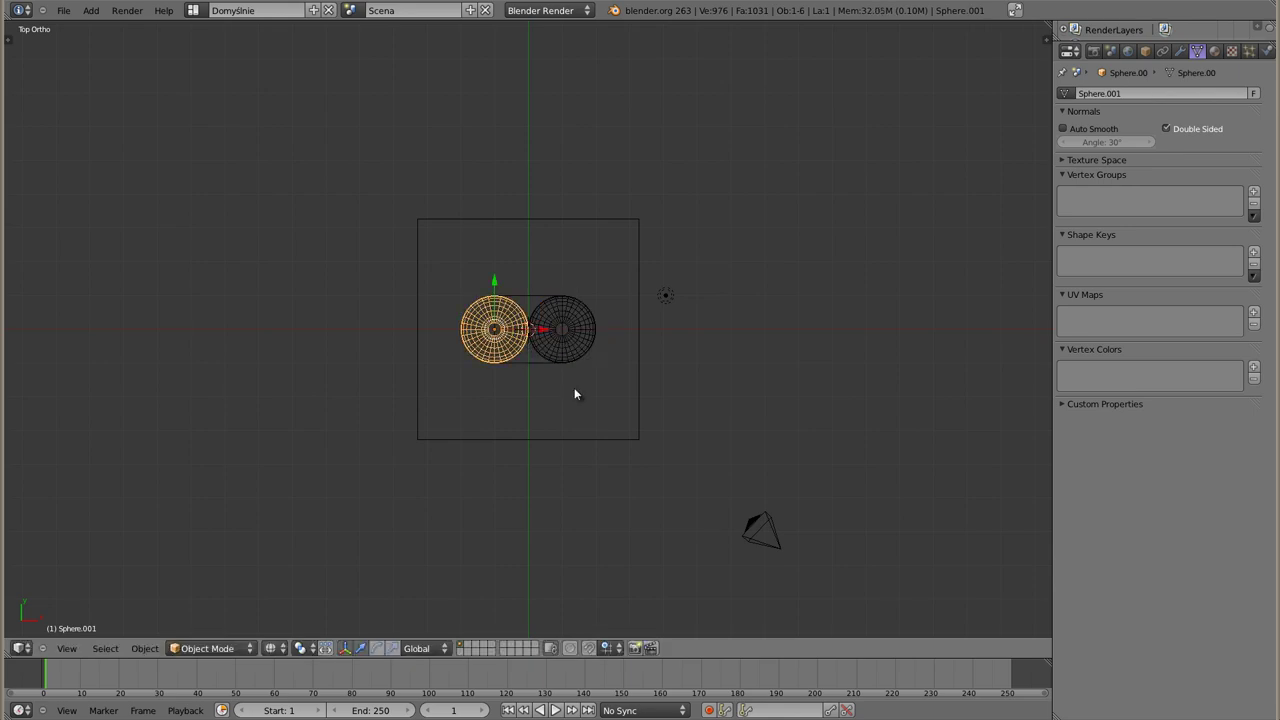
{"action": "key", "text": "shift+d"}
{"action": "left_click", "coordinate": [601, 340]}
{"action": "key", "text": "shift+d"}
{"action": "left_click", "coordinate": [581, 414]}
{"action": "key", "text": "shift+d"}
{"action": "left_click", "coordinate": [580, 396]}
- Raise the centre sphere on Z from front view, then render through the camera
{"action": "key", "text": "KP_1"}
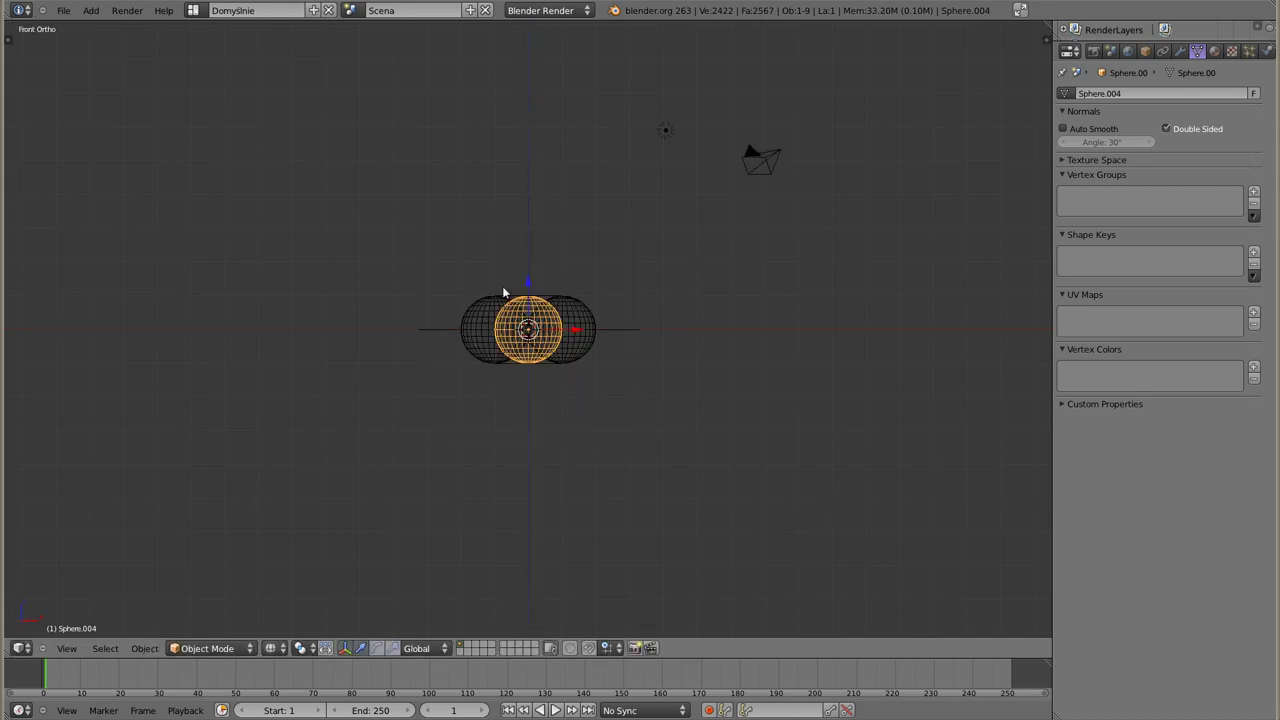
{"action": "key", "text": "g"}
{"action": "key", "text": "z"}
{"action": "left_click", "coordinate": [530, 256]}
{"action": "middle_click_drag", "start_coordinate": [530, 256], "coordinate": [486, 391]}
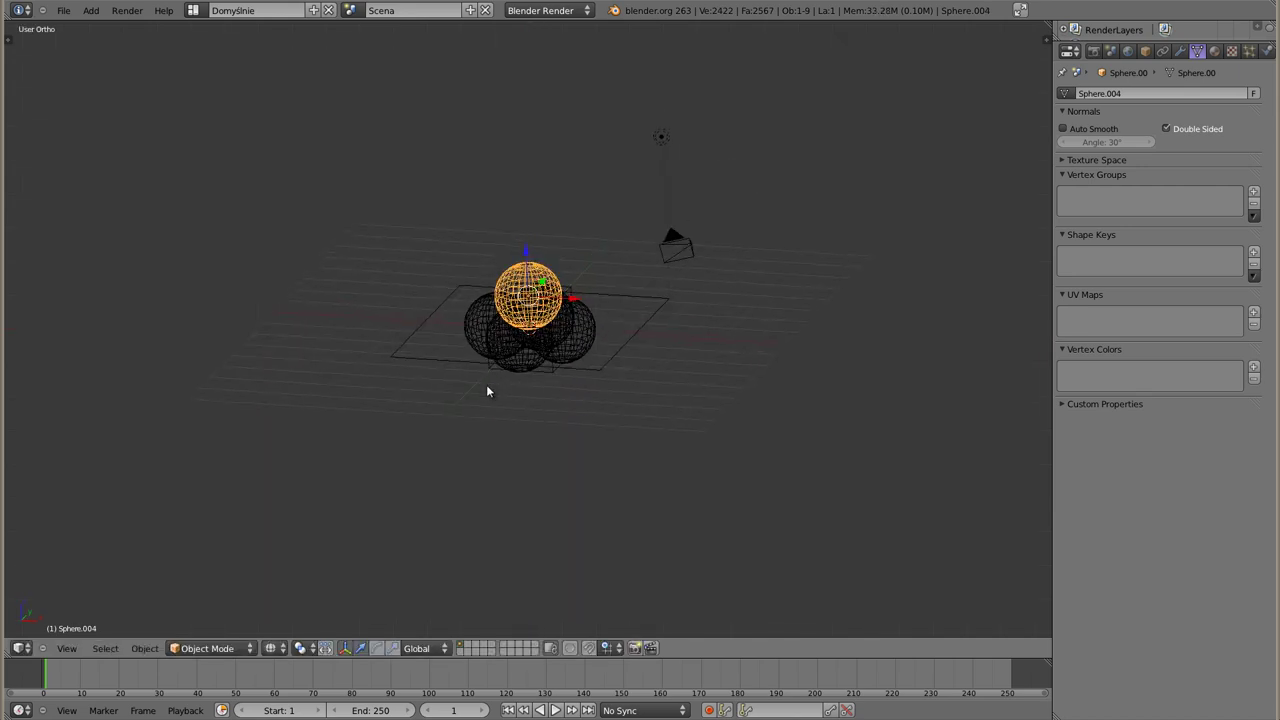
{"action": "key", "text": "KP_0"}
{"action": "key", "text": "z"}
{"action": "key", "text": "F12"}
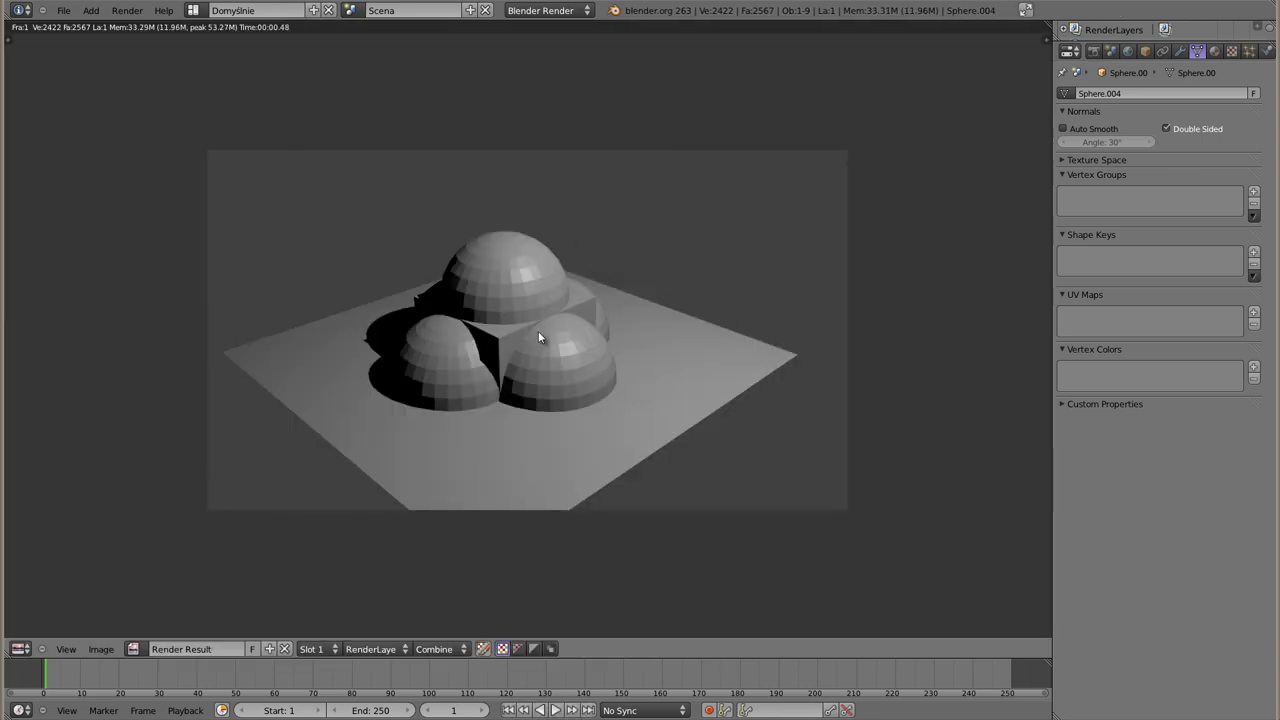
- Set World environment lighting energy to 0.3 and render to compare
{"action": "key", "text": "Escape"}
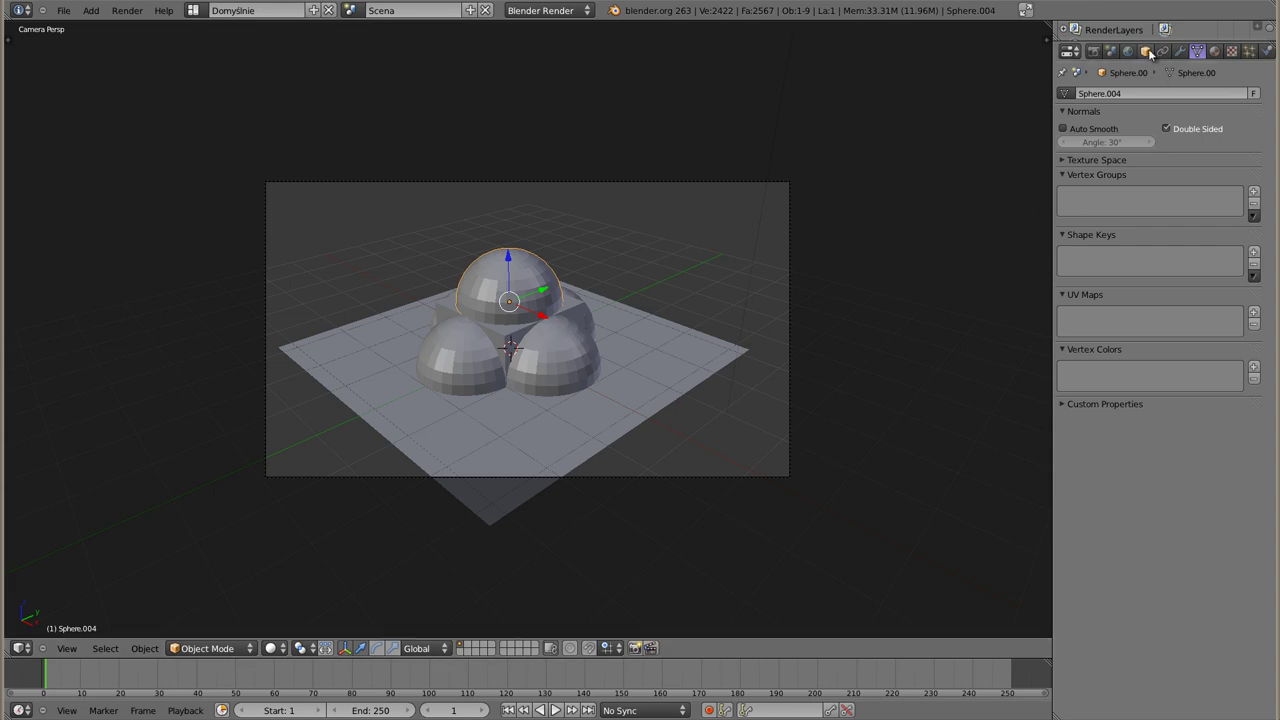
{"action": "left_click", "coordinate": [1128, 51]}
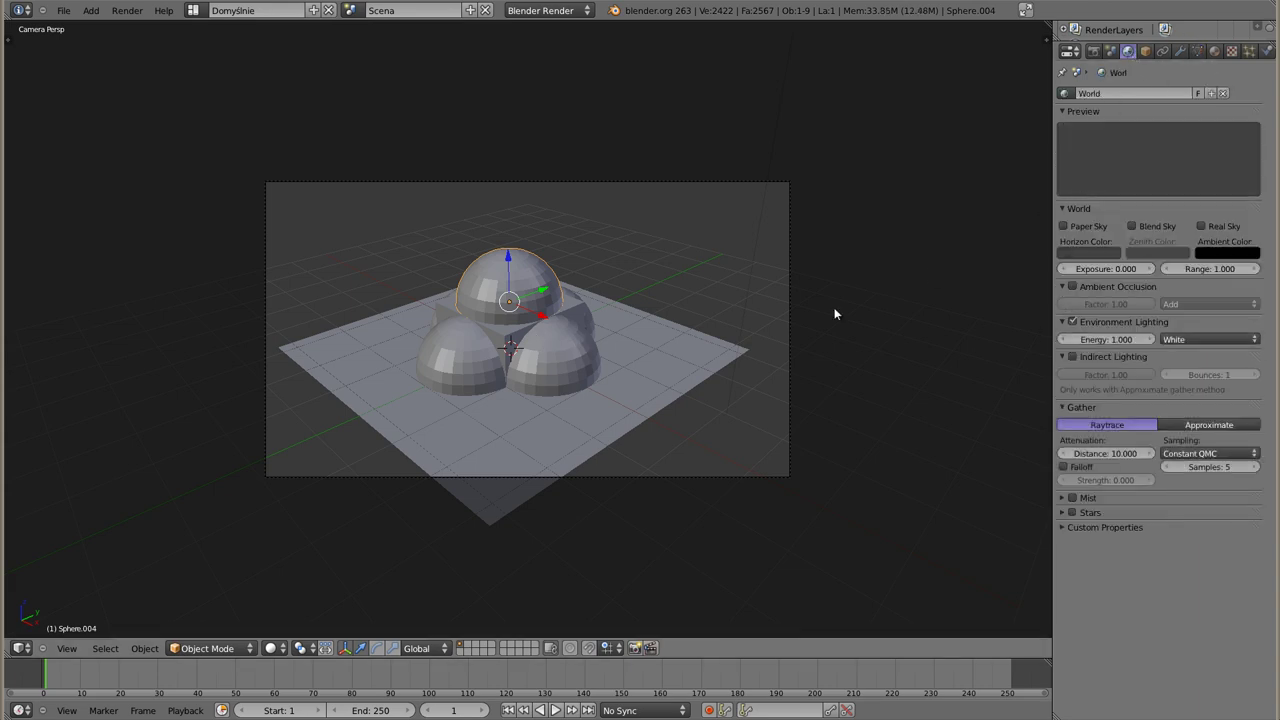
{"action": "key", "text": "F12"}
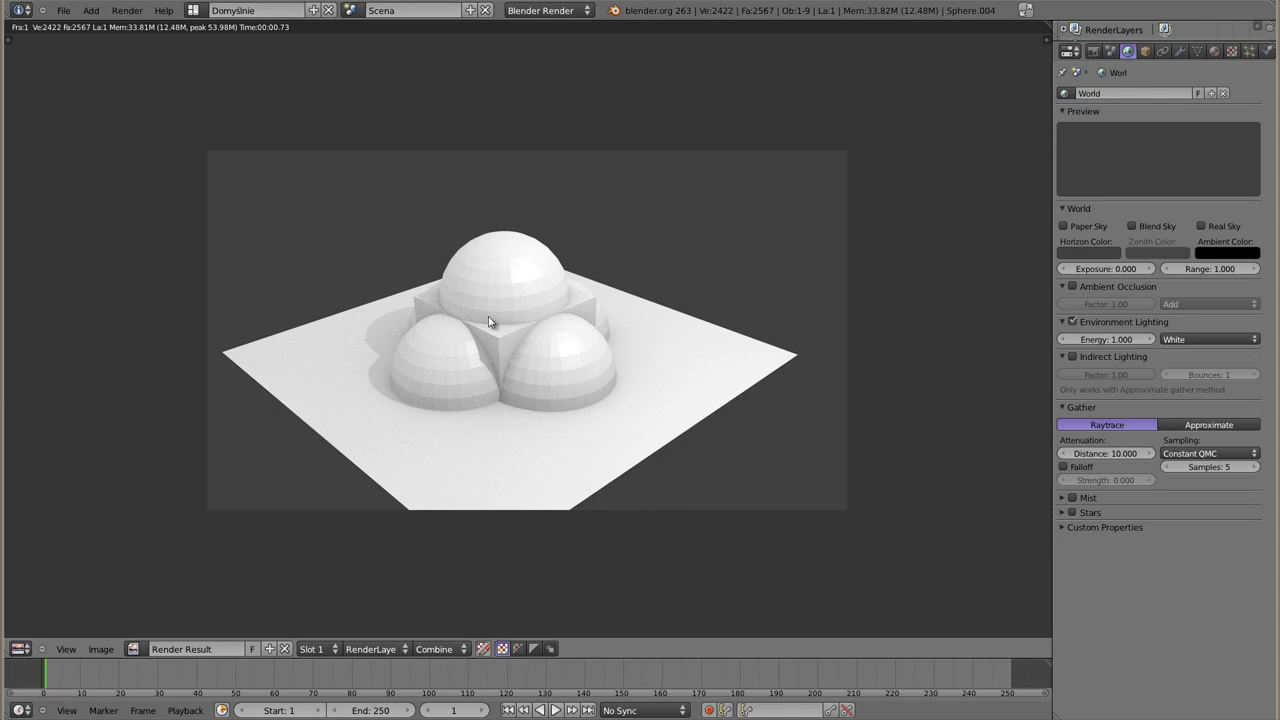
{"action": "left_click", "coordinate": [1102, 339]}
{"action": "type", "text": "0.3"}
{"action": "key", "text": "Return"}
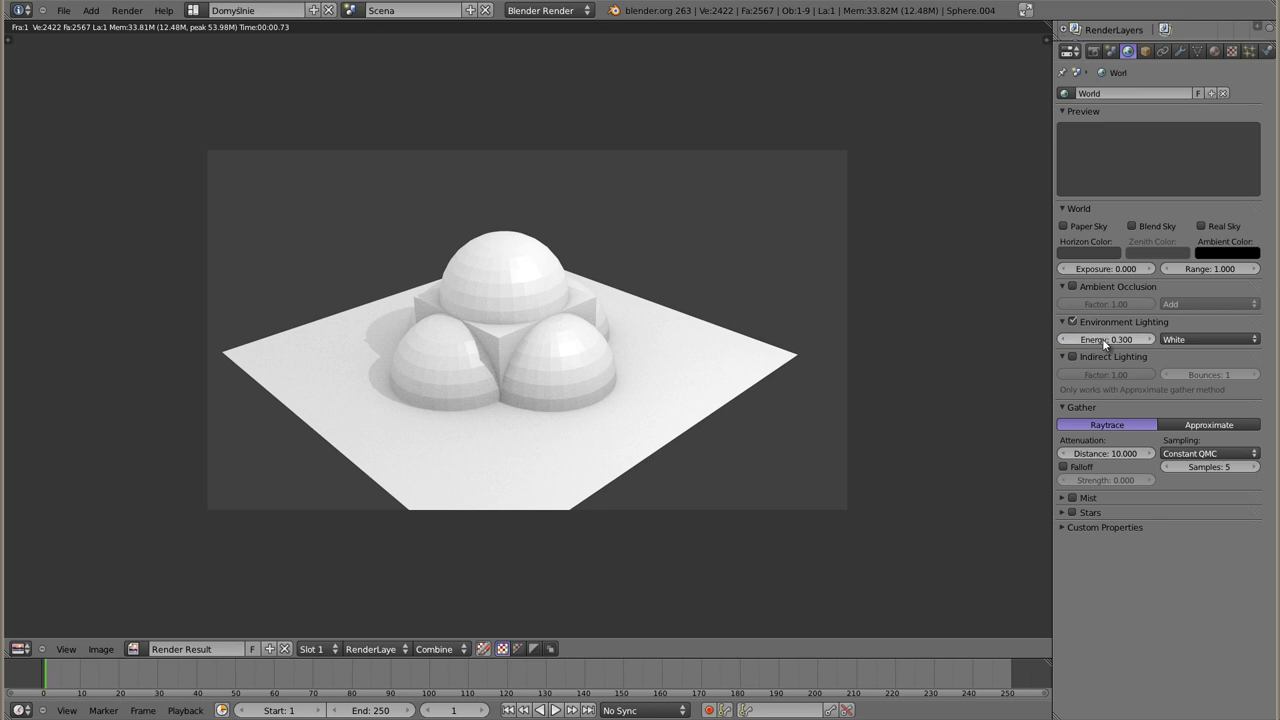
{"action": "key", "text": "F12"}
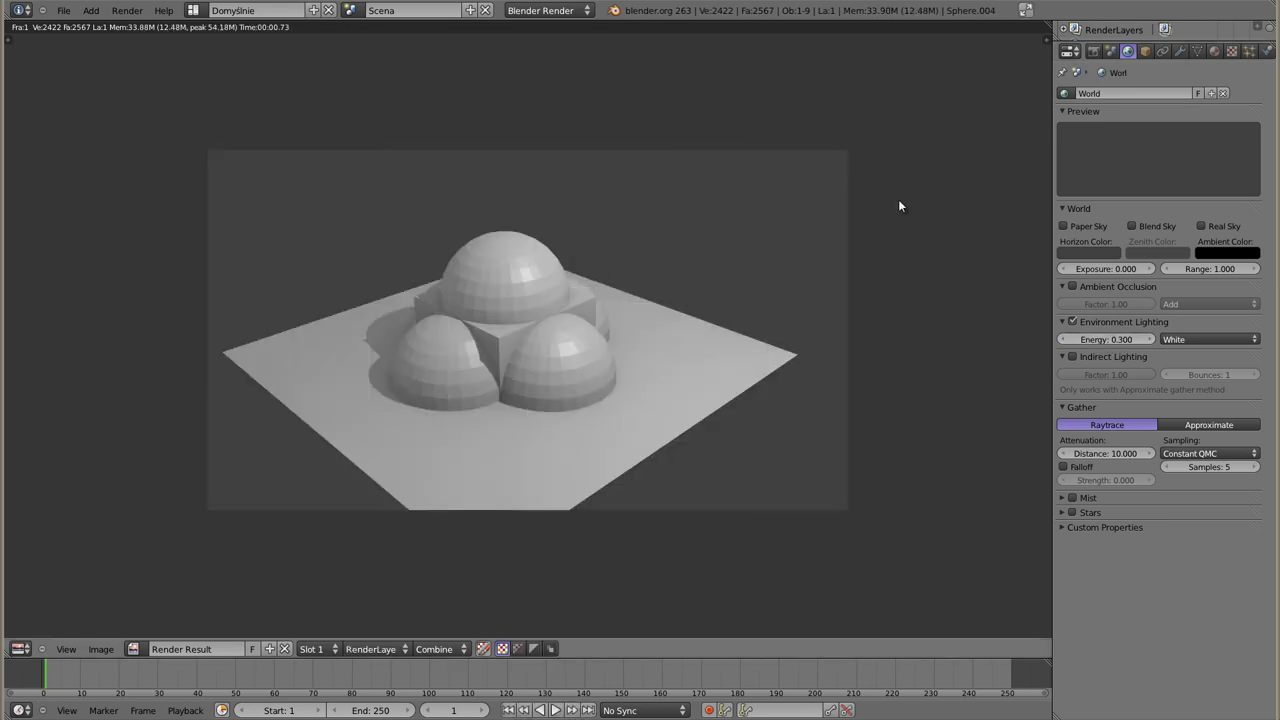
- Delete the lamp and render the scene without it
{"action": "key", "text": "Escape"}
{"action": "right_click", "coordinate": [777, 116]}
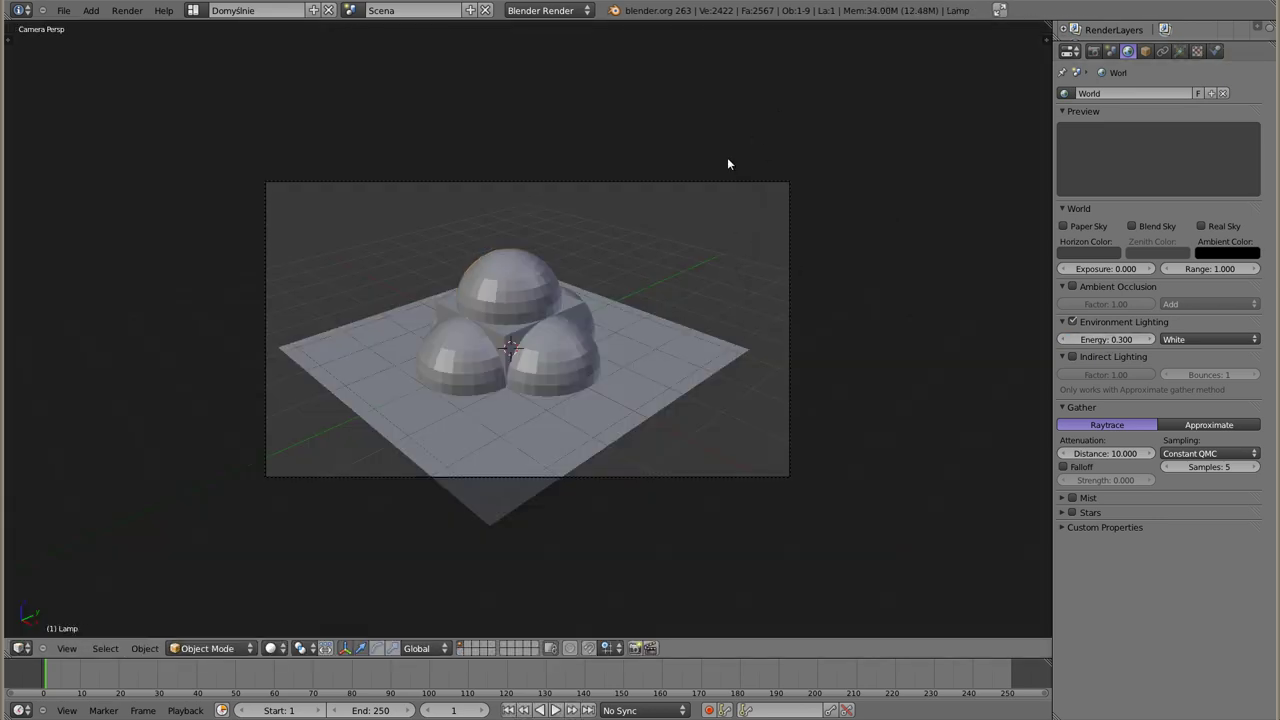
{"action": "key", "text": "Delete"}
{"action": "key", "text": "F12"}
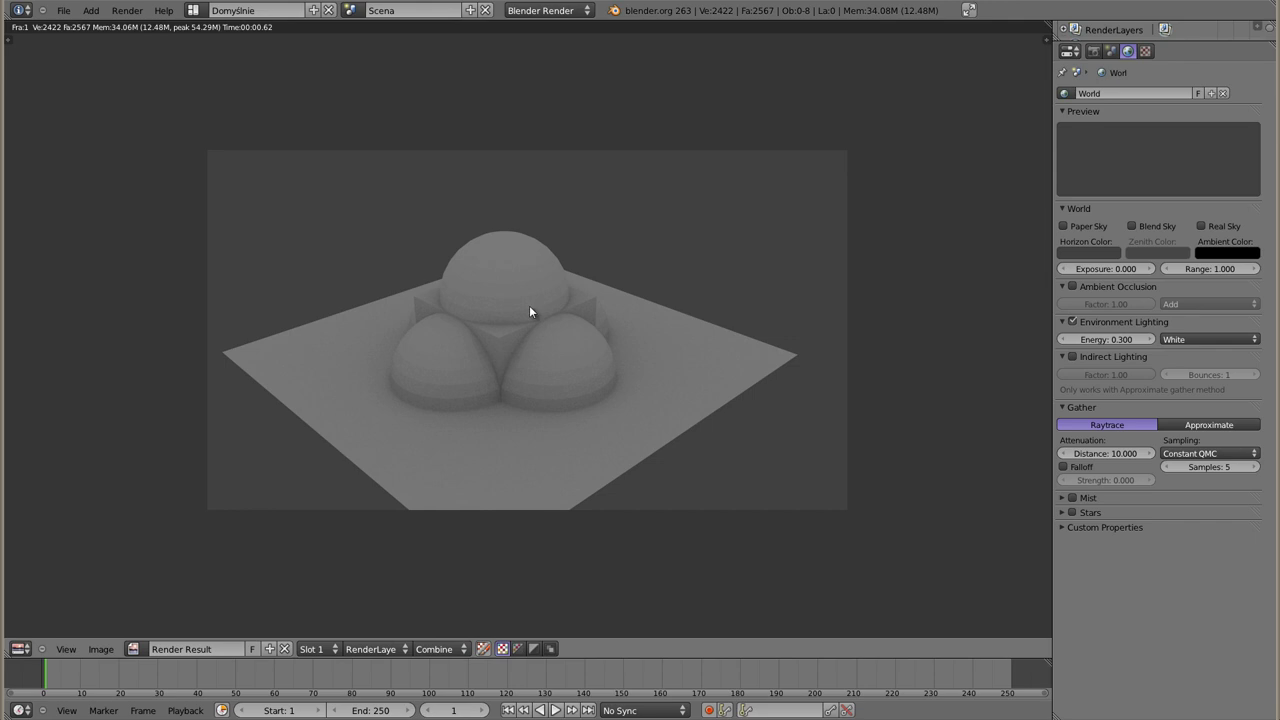
{"action": "key", "text": "Escape"}
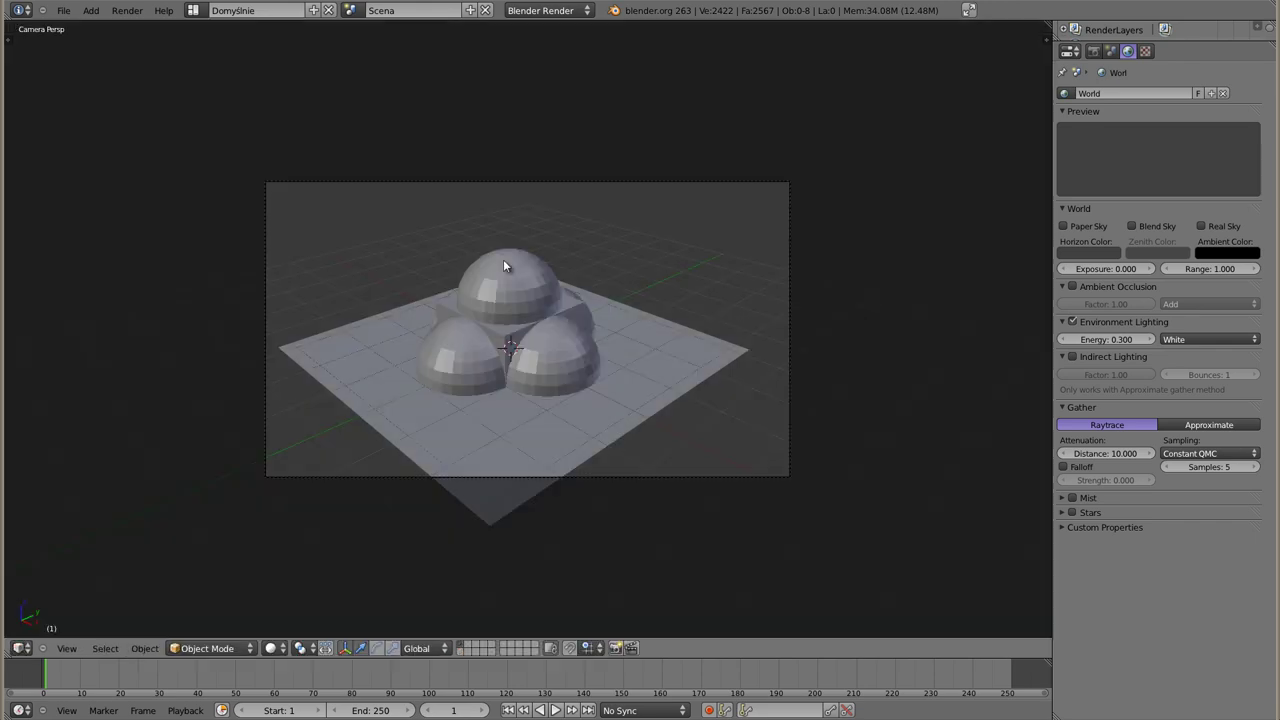
- Select the ground plane and show its Object properties, with Pass Index still 0
{"action": "mouse_move", "coordinate": [503, 363]}
{"action": "middle_mouse_down"}
{"action": "mouse_move", "coordinate": [476, 382]}
{"action": "mouse_move", "coordinate": [510, 370]}
{"action": "mouse_move", "coordinate": [612, 422]}
{"action": "mouse_move", "coordinate": [700, 429]}
{"action": "mouse_move", "coordinate": [451, 294]}
{"action": "mouse_move", "coordinate": [536, 446]}
{"action": "mouse_move", "coordinate": [397, 429]}
{"action": "mouse_move", "coordinate": [663, 420]}
{"action": "mouse_move", "coordinate": [468, 330]}
{"action": "mouse_move", "coordinate": [477, 284]}
{"action": "mouse_move", "coordinate": [531, 334]}
{"action": "middle_mouse_up"}
{"action": "mouse_move", "coordinate": [497, 379]}
{"action": "middle_mouse_down"}
{"action": "mouse_move", "coordinate": [700, 423]}
{"action": "mouse_move", "coordinate": [474, 303]}
{"action": "mouse_move", "coordinate": [414, 374]}
{"action": "mouse_move", "coordinate": [585, 316]}
{"action": "middle_mouse_up"}
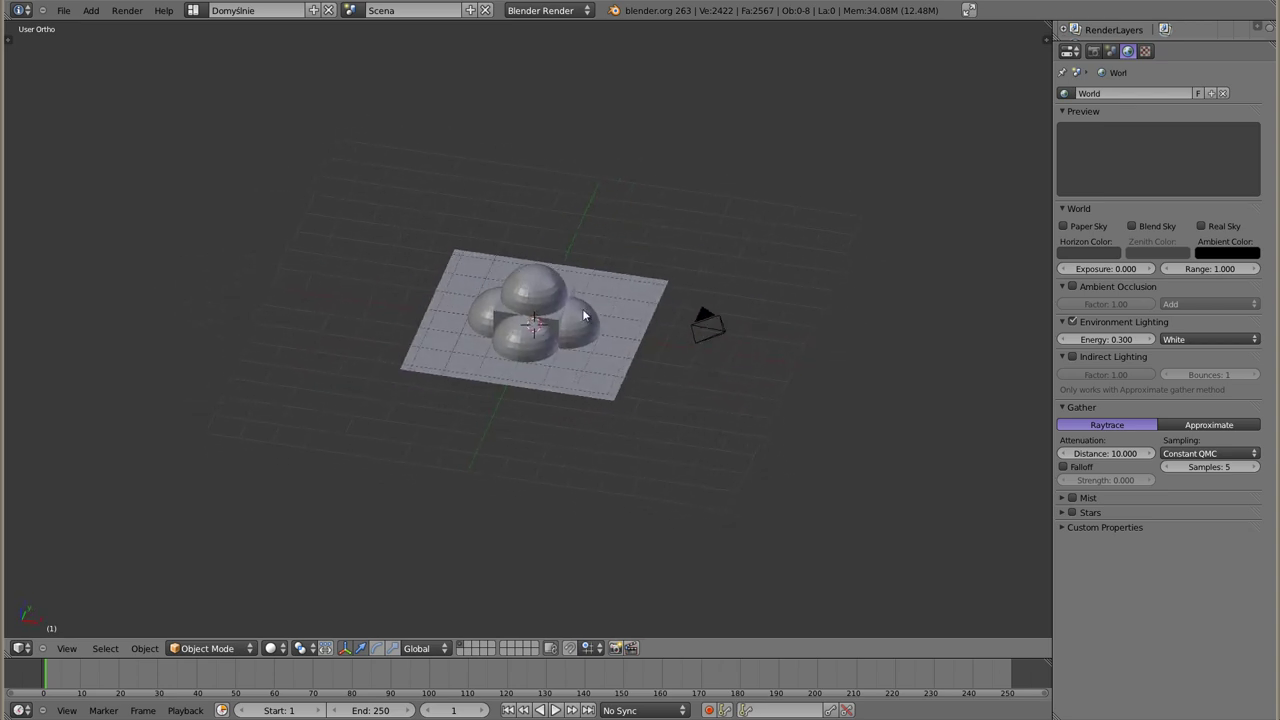
{"action": "right_click", "coordinate": [628, 320]}
{"action": "scroll", "coordinate": [559, 368], "scroll_direction": "up", "scroll_amount": 3}
{"action": "middle_click_drag", "start_coordinate": [548, 366], "coordinate": [548, 300]}
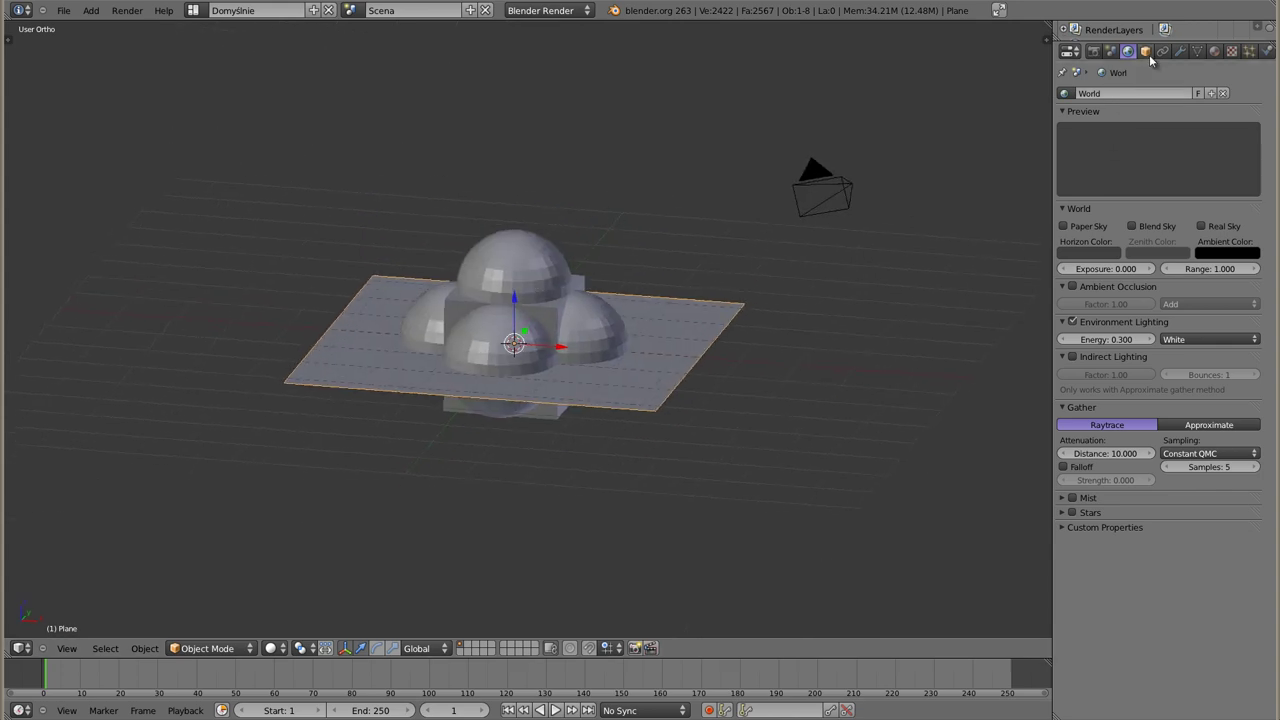
{"action": "left_click", "coordinate": [1145, 52]}
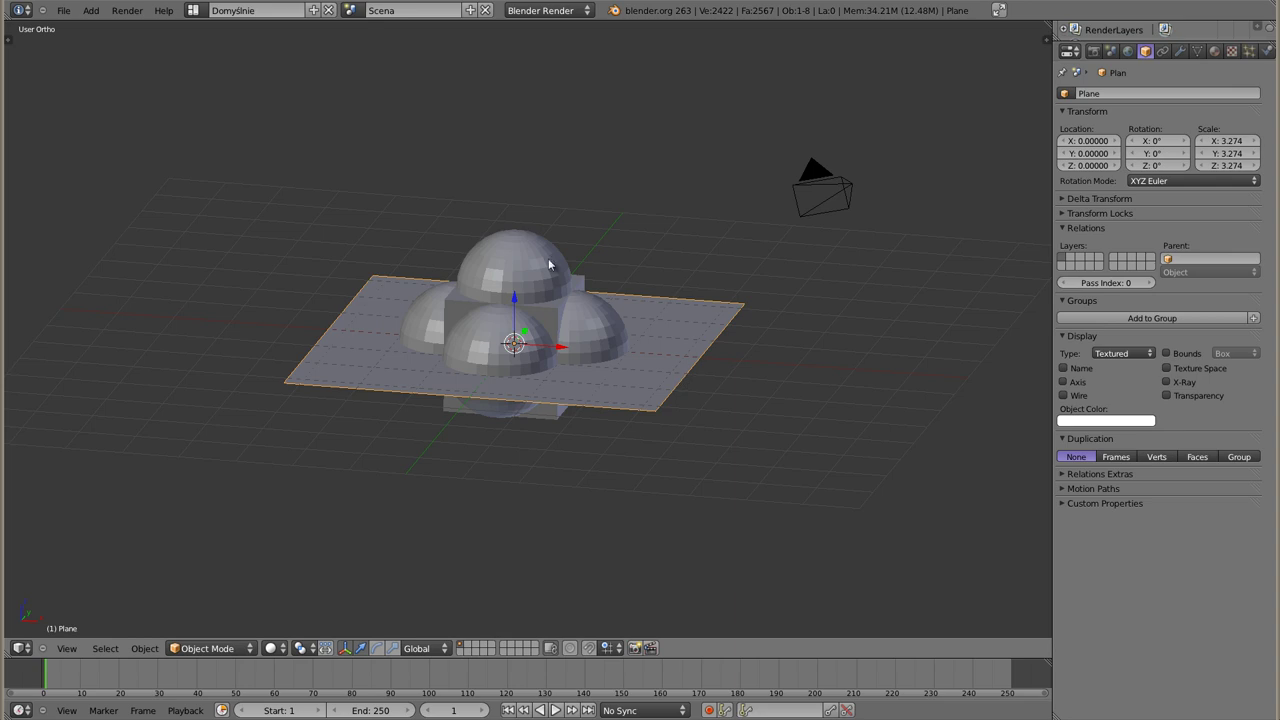
{"action": "middle_click_drag", "start_coordinate": [683, 378], "coordinate": [545, 313]}
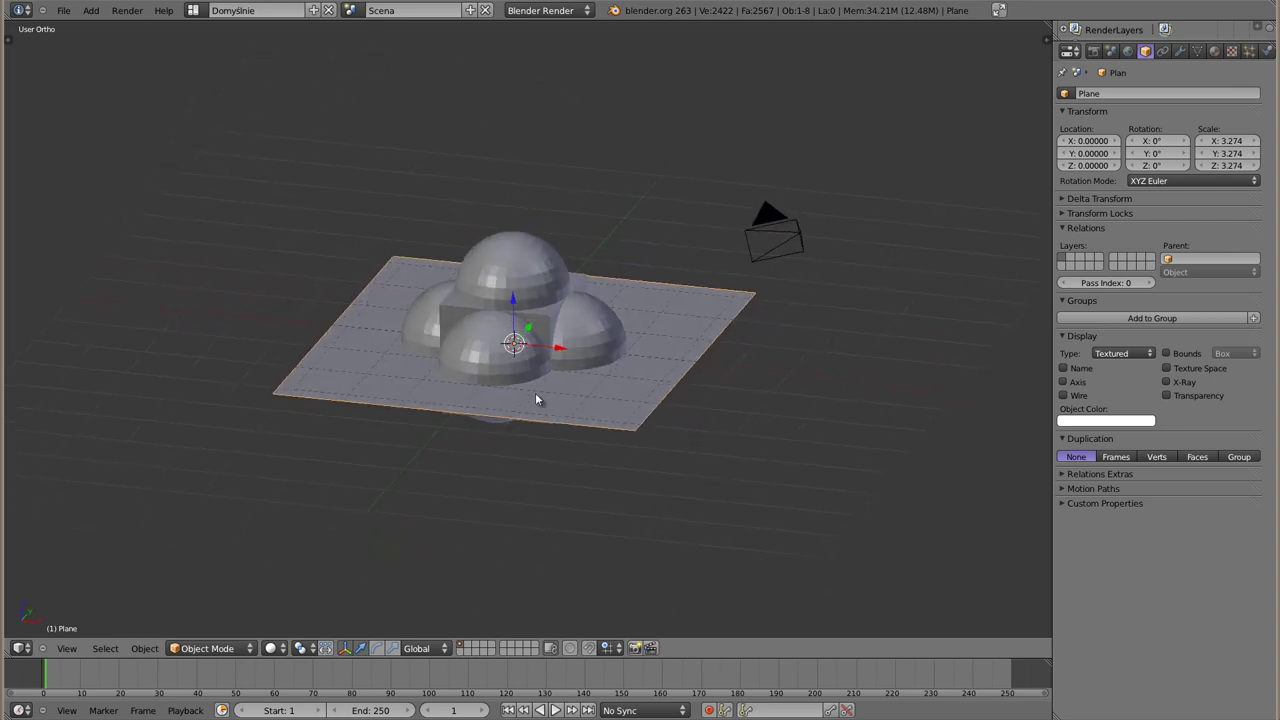
{"action": "middle_click_drag", "start_coordinate": [537, 396], "coordinate": [545, 398]}
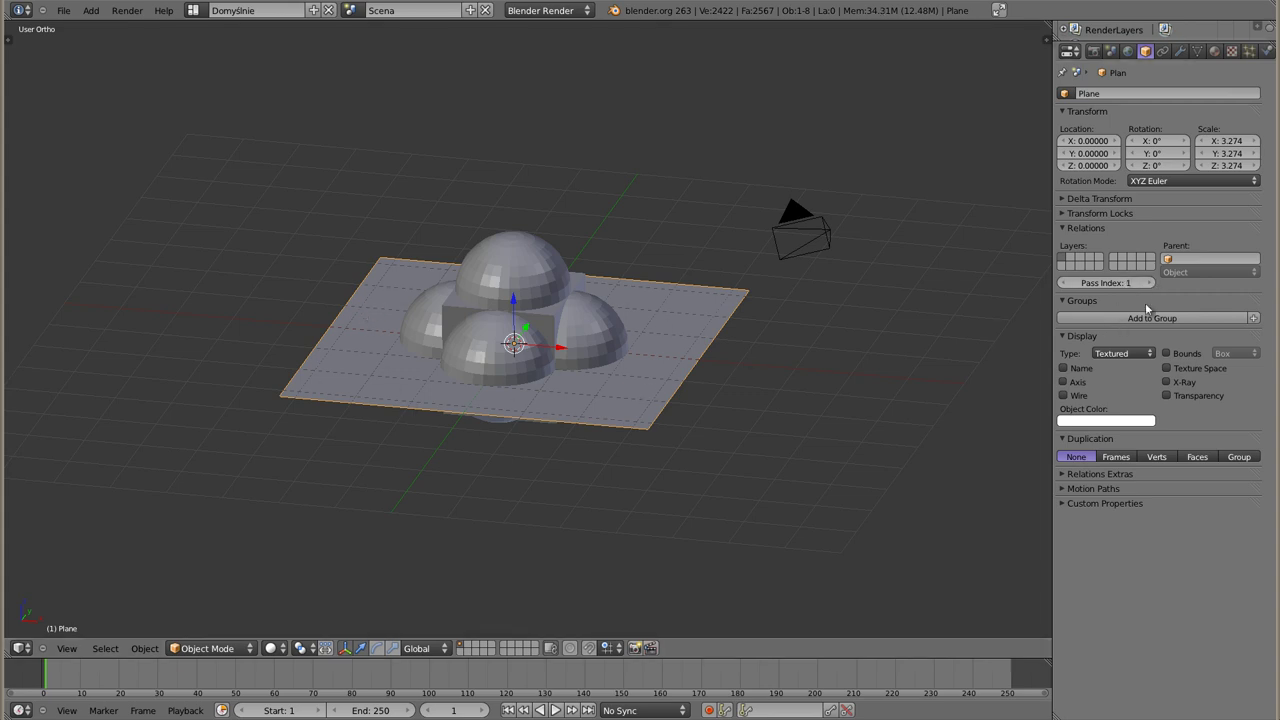
- Set the cube's pass index to 2 and the right sphere's to 3
{"action": "right_click", "coordinate": [549, 322]}
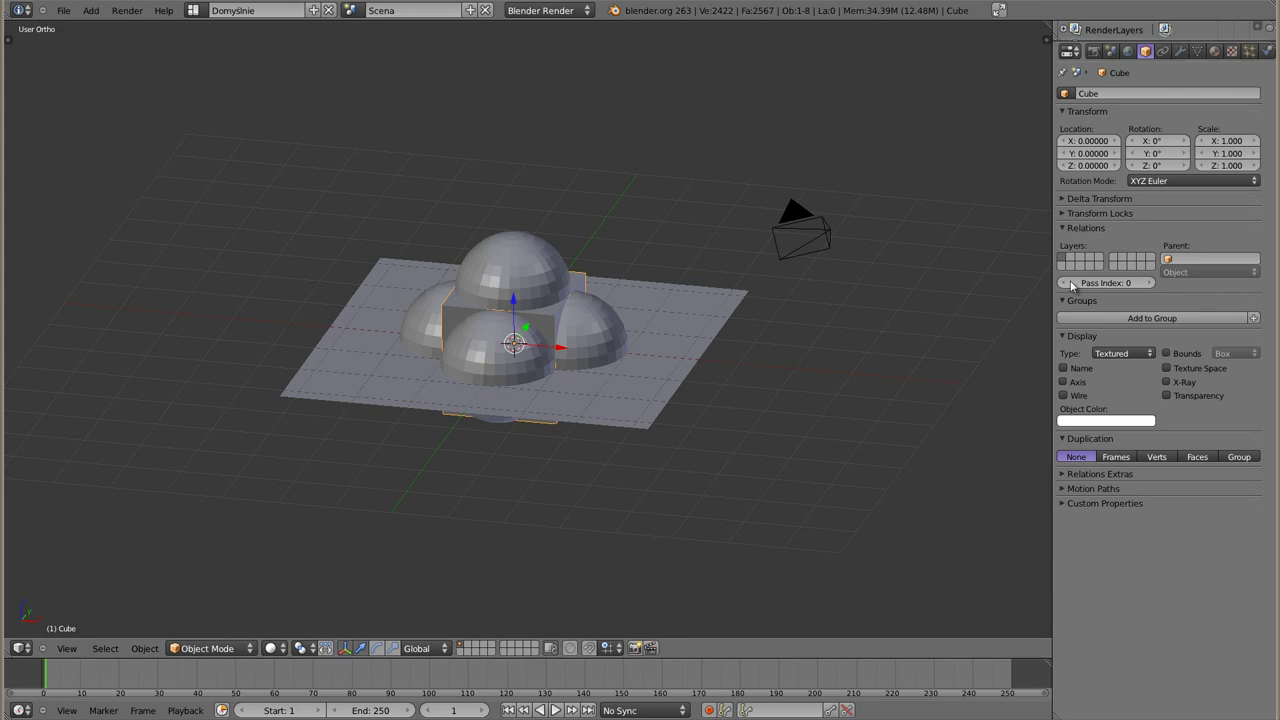
{"action": "left_click", "coordinate": [1149, 283]}
{"action": "left_click", "coordinate": [1149, 283]}
{"action": "right_click", "coordinate": [600, 348]}
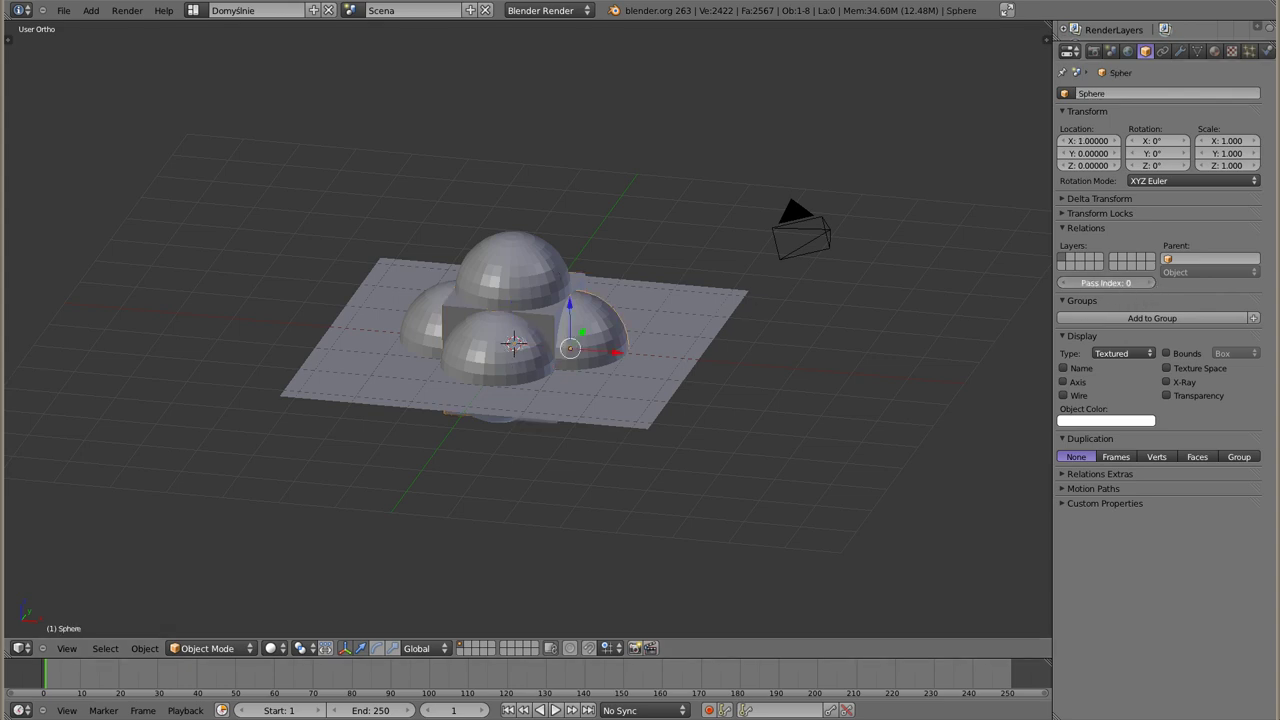
{"action": "type", "text": "23"}
{"action": "key", "text": "Return"}
- Paste pass index 3 onto the front, left and back spheres
{"action": "right_click", "coordinate": [482, 356]}
{"action": "type", "text": "3"}
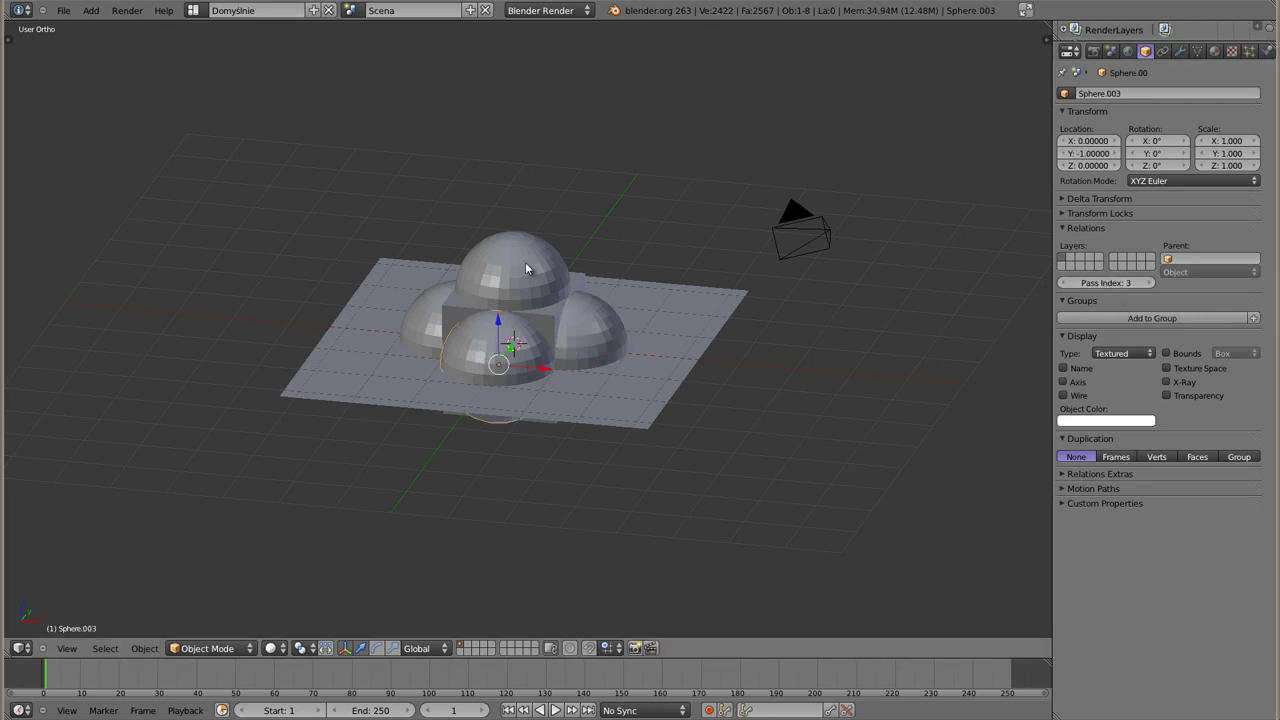
{"action": "right_click", "coordinate": [525, 262]}
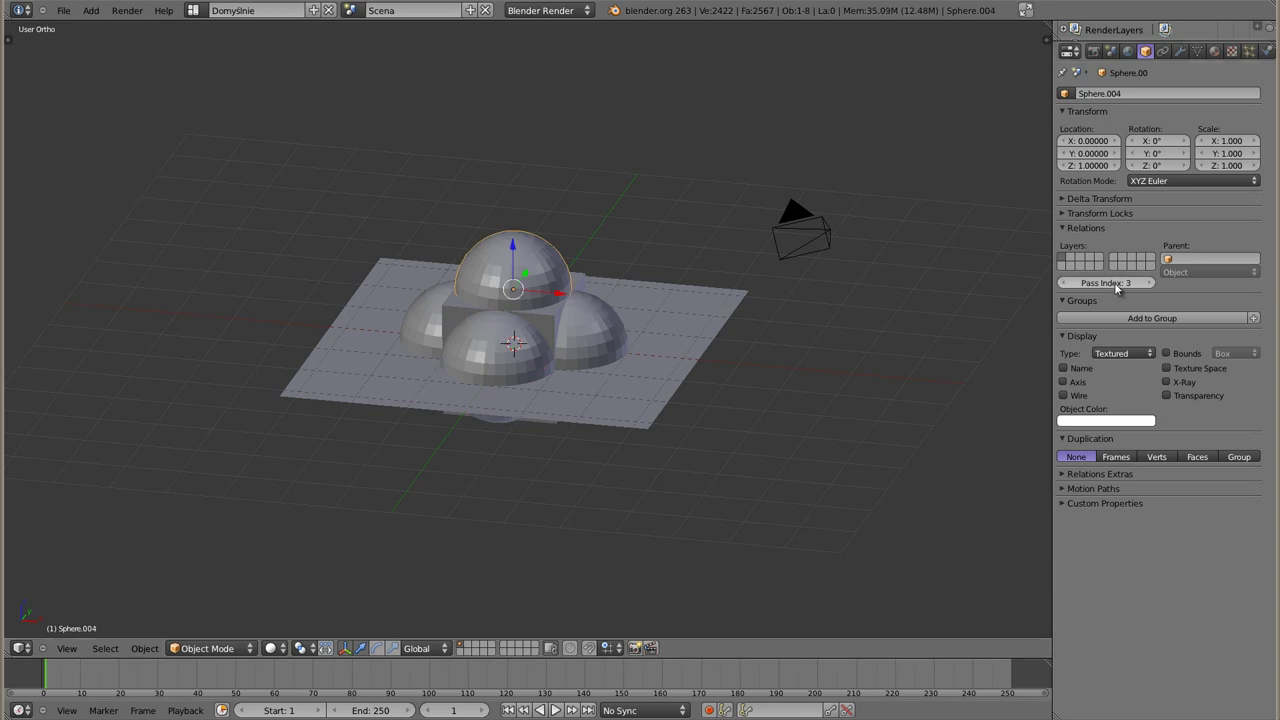
{"action": "right_click", "coordinate": [417, 320]}
{"action": "type", "text": "3"}
{"action": "mouse_move", "coordinate": [530, 332]}
{"action": "middle_mouse_down"}
{"action": "mouse_move", "coordinate": [579, 332]}
{"action": "mouse_move", "coordinate": [552, 310]}
{"action": "middle_mouse_up"}
{"action": "right_click", "coordinate": [562, 285]}
{"action": "type", "text": "3"}
- Check the pass indices of the plane, cube and each sphere
{"action": "middle_click_drag", "start_coordinate": [542, 350], "coordinate": [560, 340]}
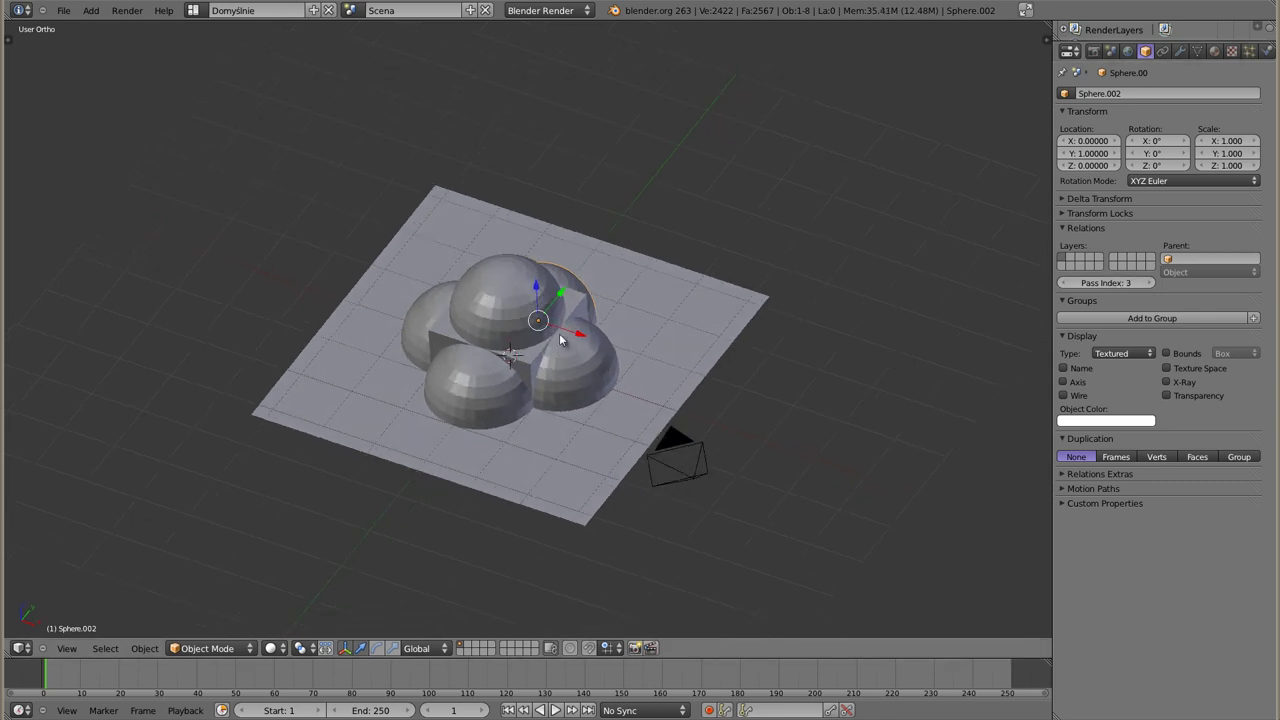
{"action": "right_click", "coordinate": [682, 316]}
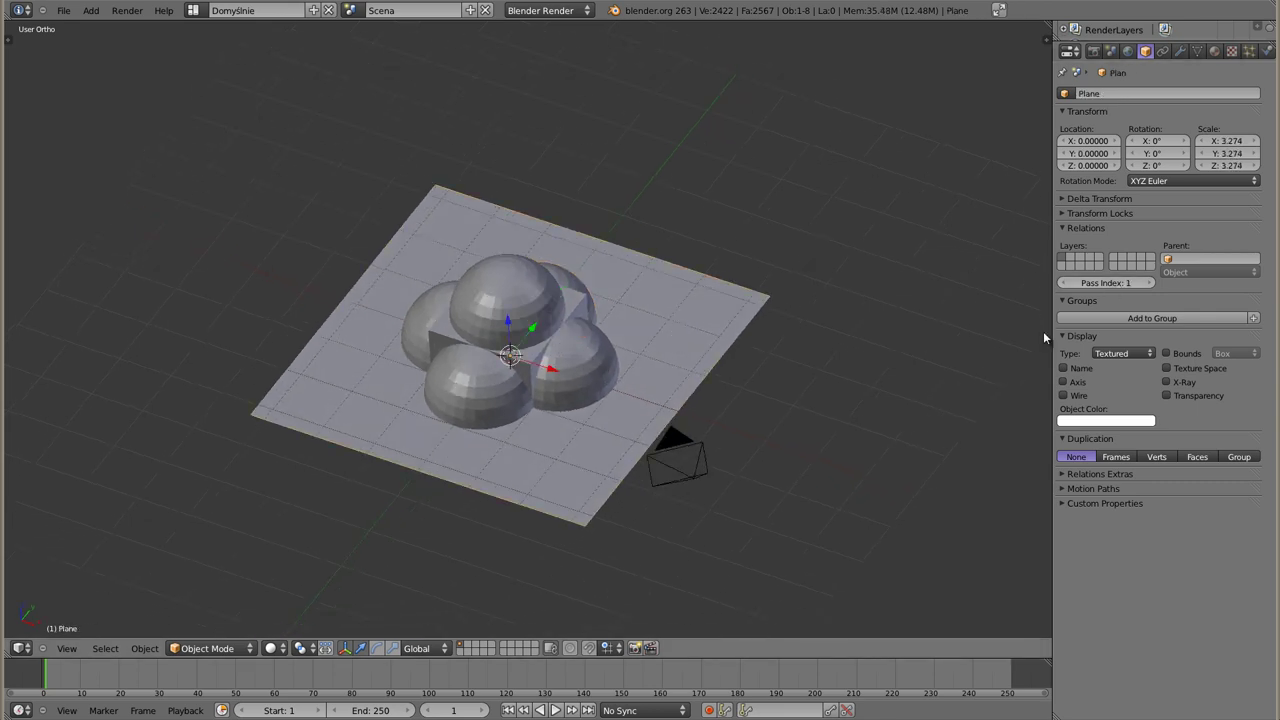
{"action": "right_click", "coordinate": [582, 303]}
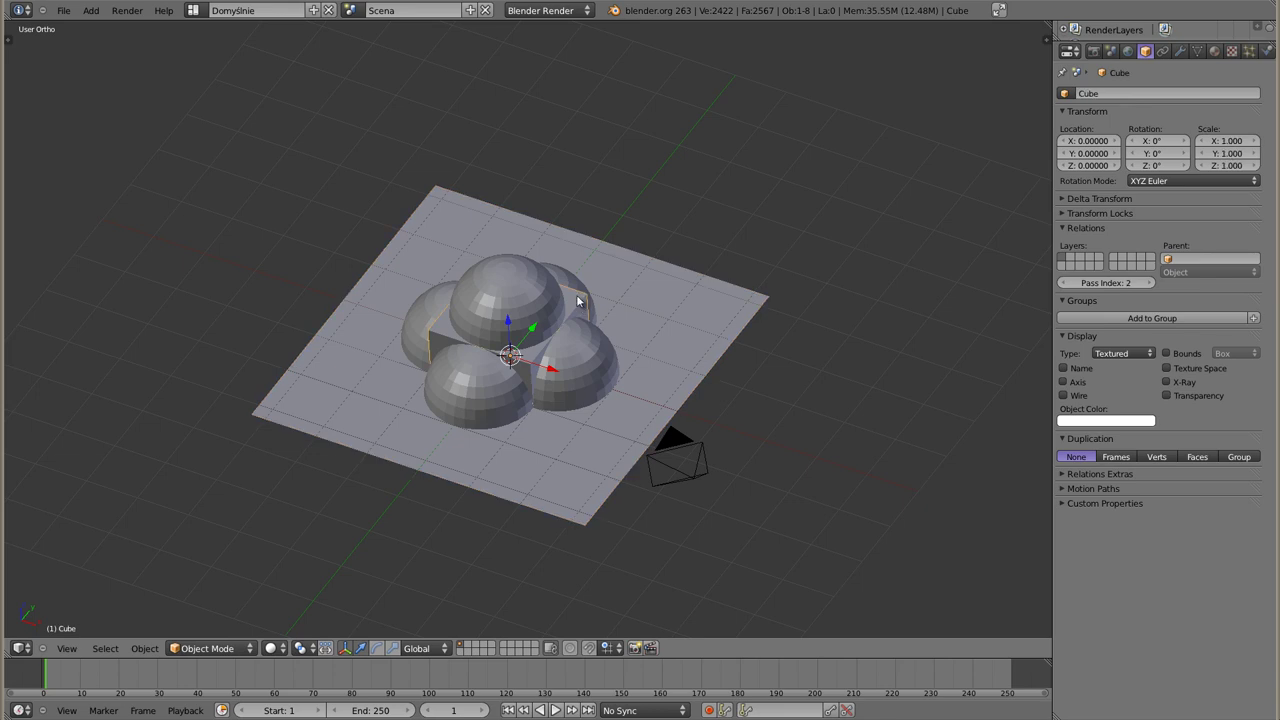
{"action": "right_click", "coordinate": [570, 285]}
{"action": "right_click", "coordinate": [420, 307]}
{"action": "right_click", "coordinate": [451, 388]}
{"action": "right_click", "coordinate": [560, 400]}
{"action": "mouse_move", "coordinate": [560, 400]}
{"action": "middle_mouse_down"}
{"action": "mouse_move", "coordinate": [641, 437]}
{"action": "mouse_move", "coordinate": [477, 274]}
{"action": "middle_mouse_up"}
- Render a quick test image of the domes
{"action": "key", "text": "F12"}
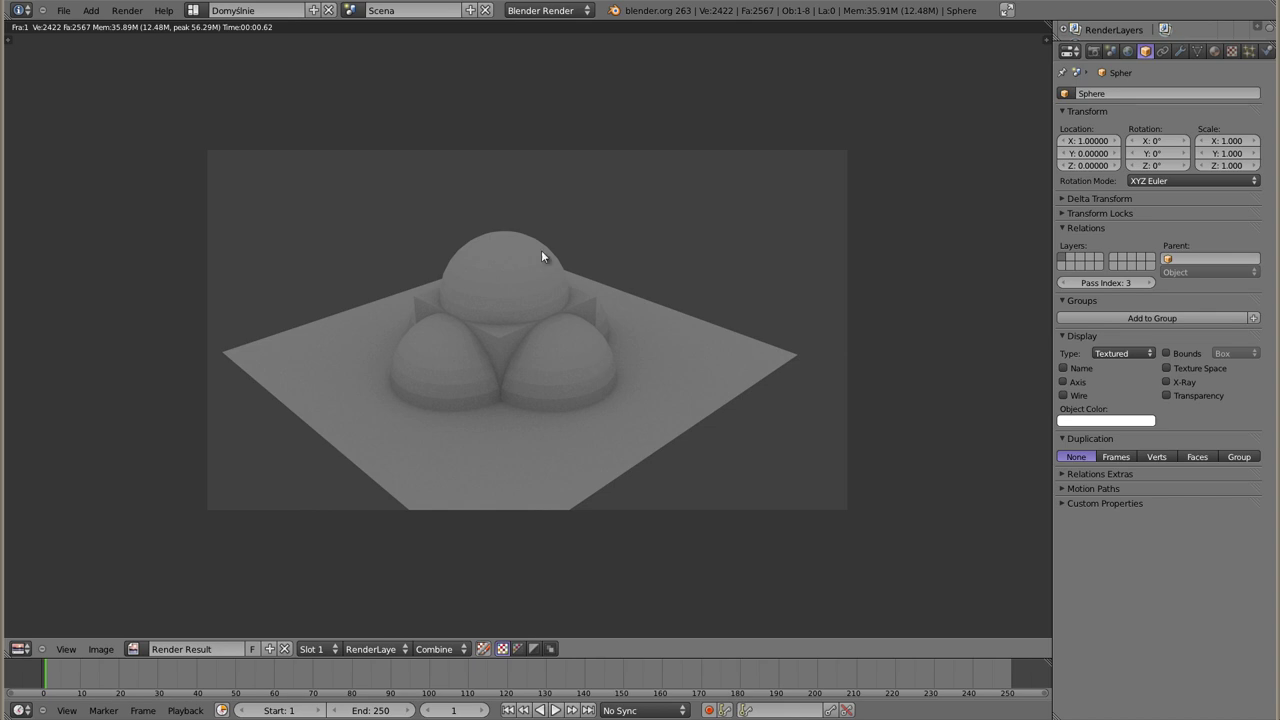
{"action": "key", "text": "Escape"}
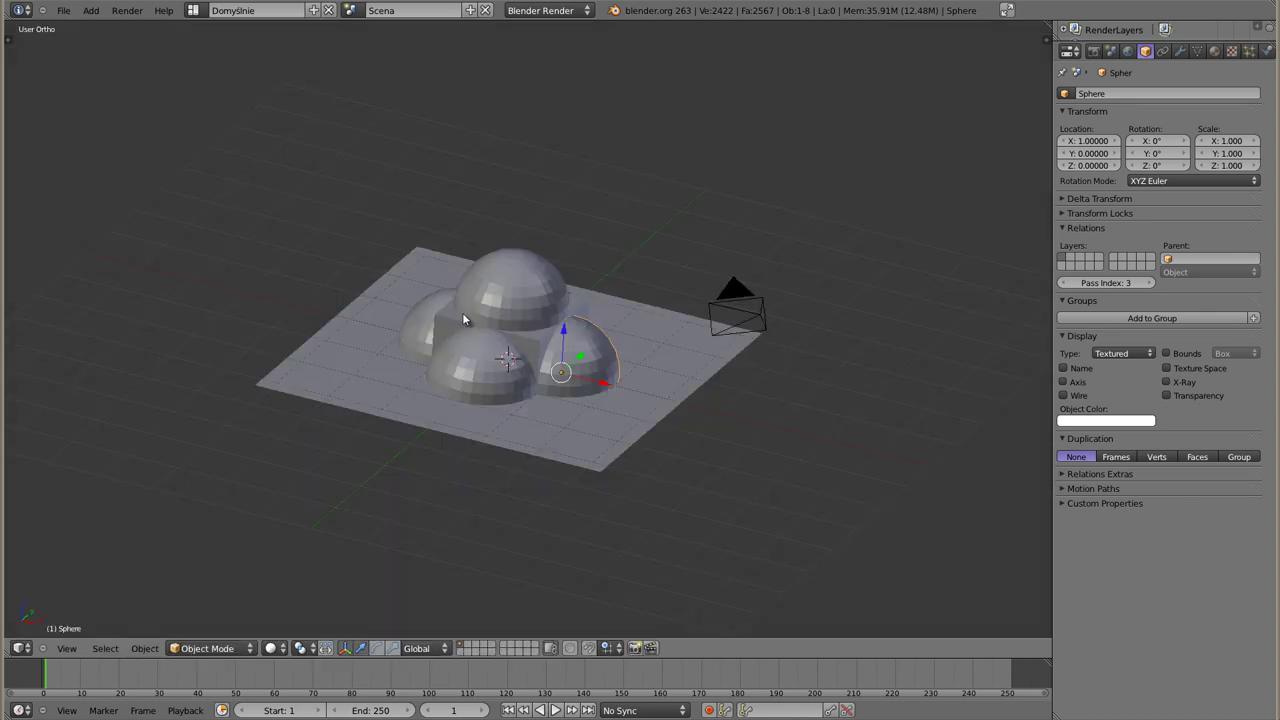
{"action": "mouse_move", "coordinate": [515, 368]}
{"action": "middle_mouse_down"}
{"action": "mouse_move", "coordinate": [453, 290]}
{"action": "mouse_move", "coordinate": [462, 369]}
{"action": "mouse_move", "coordinate": [480, 360]}
{"action": "middle_mouse_up"}
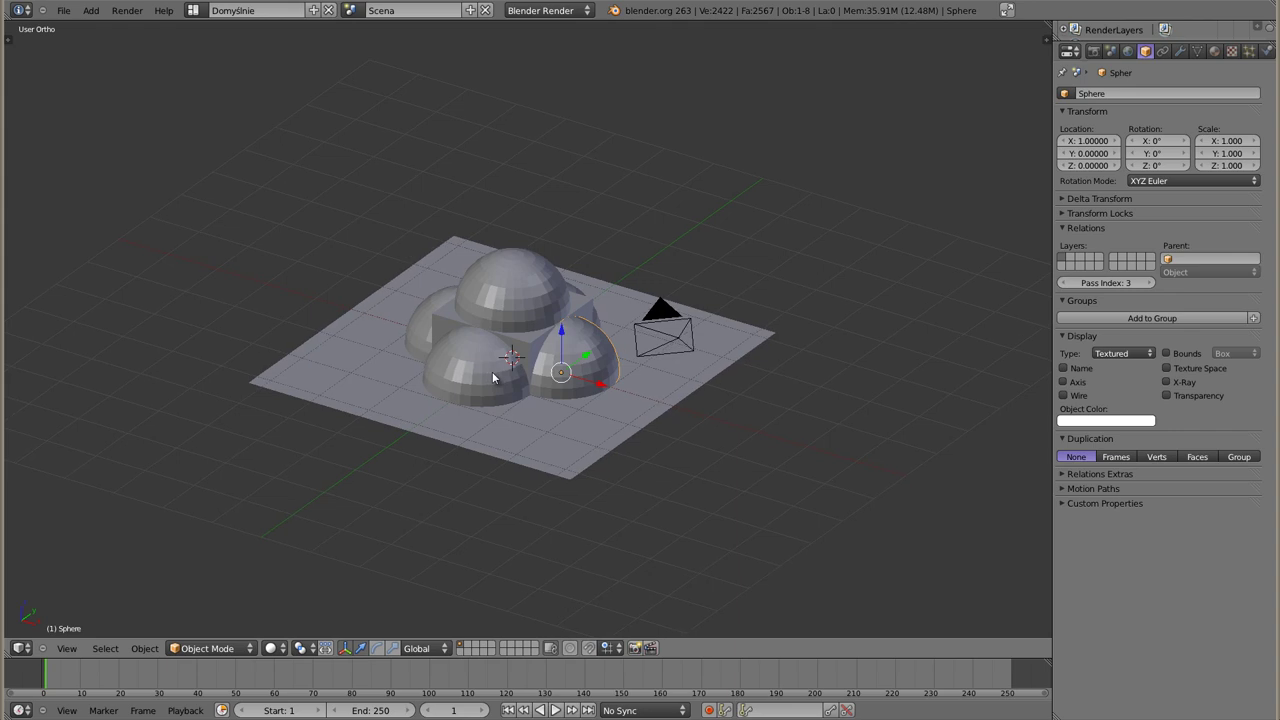
- Expand the Render tab's Layers panel, move it to the top, and render again
{"action": "left_click", "coordinate": [1093, 51]}
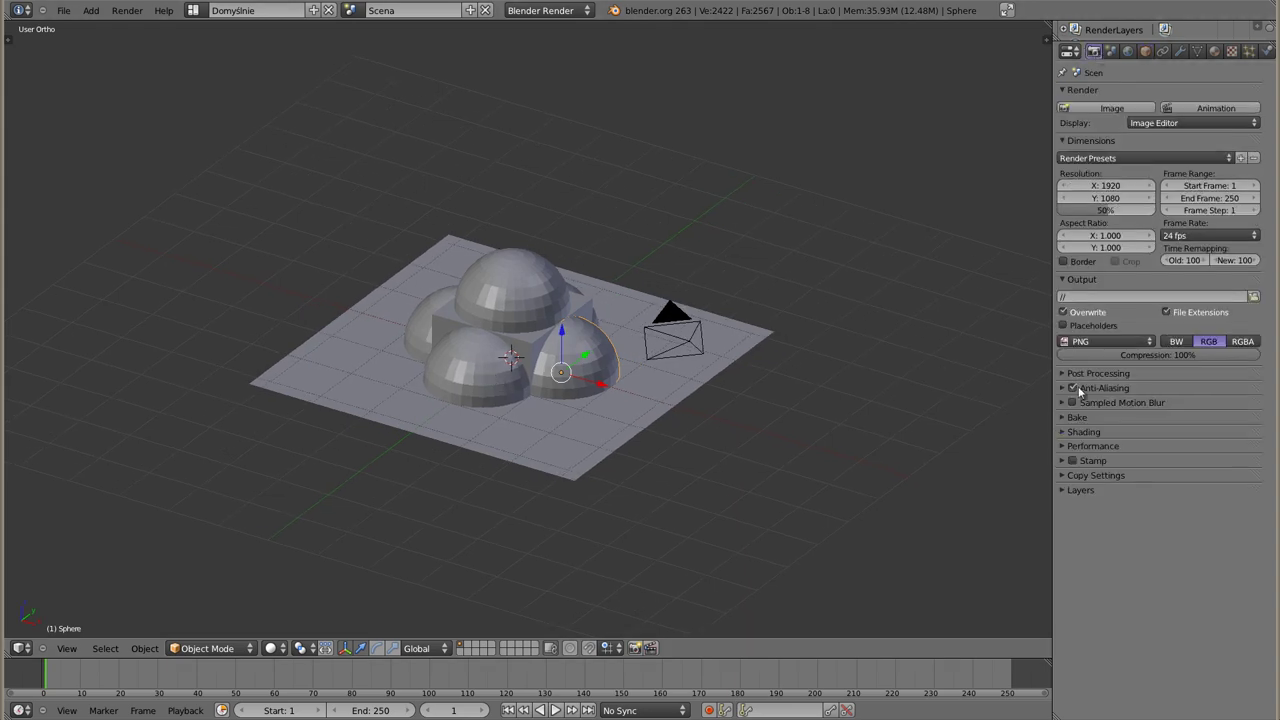
{"action": "left_click", "coordinate": [1063, 490]}
{"action": "left_click_drag", "start_coordinate": [1253, 495], "coordinate": [1253, 147]}
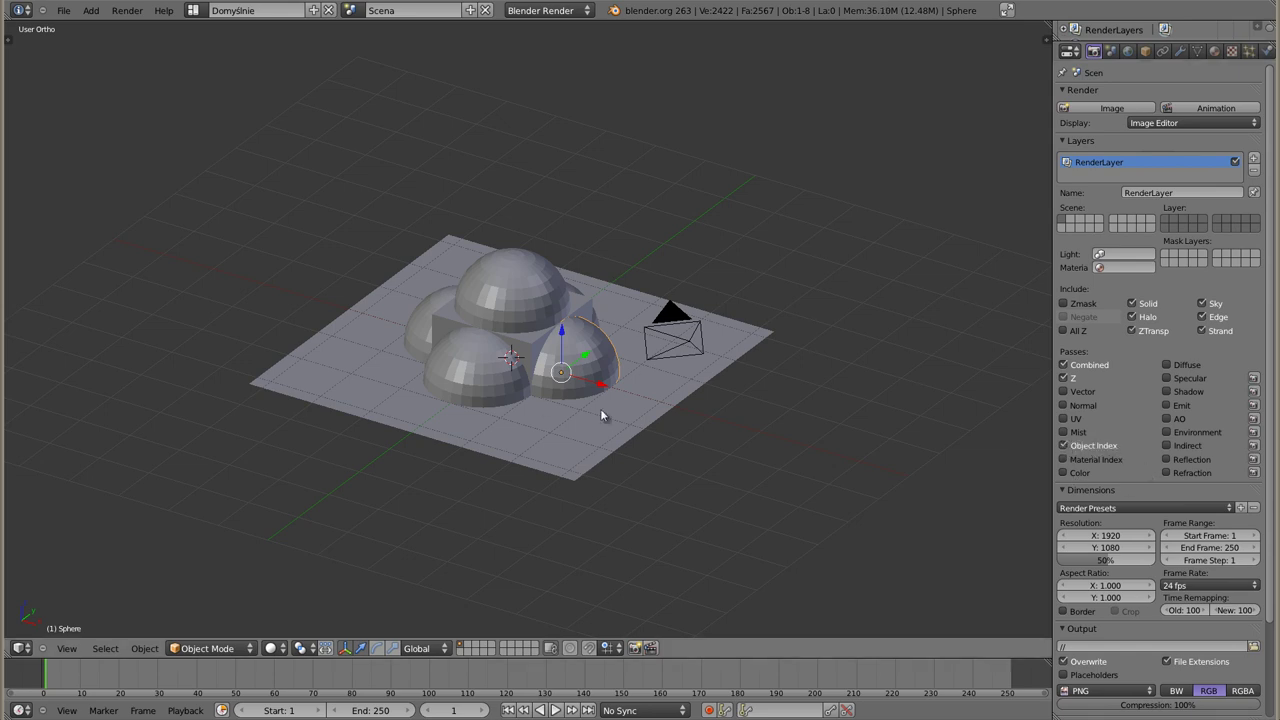
{"action": "key", "text": "F12"}
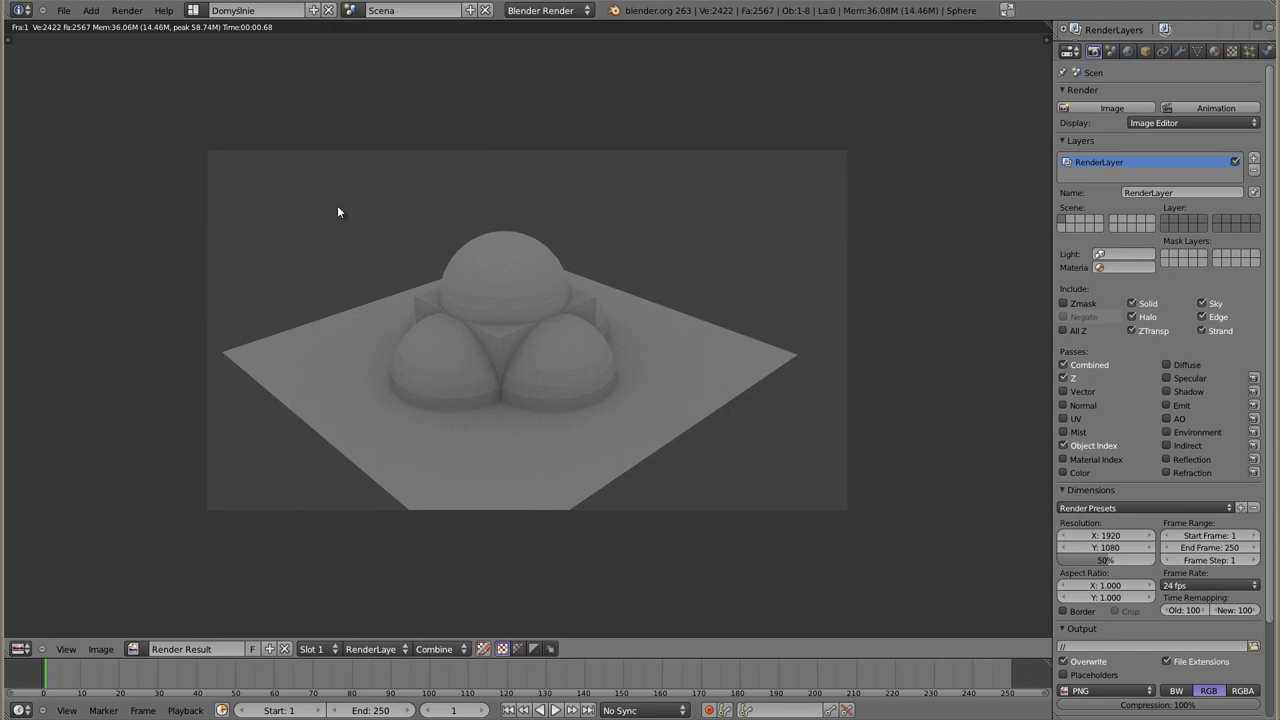
{"action": "key", "text": "Escape"}
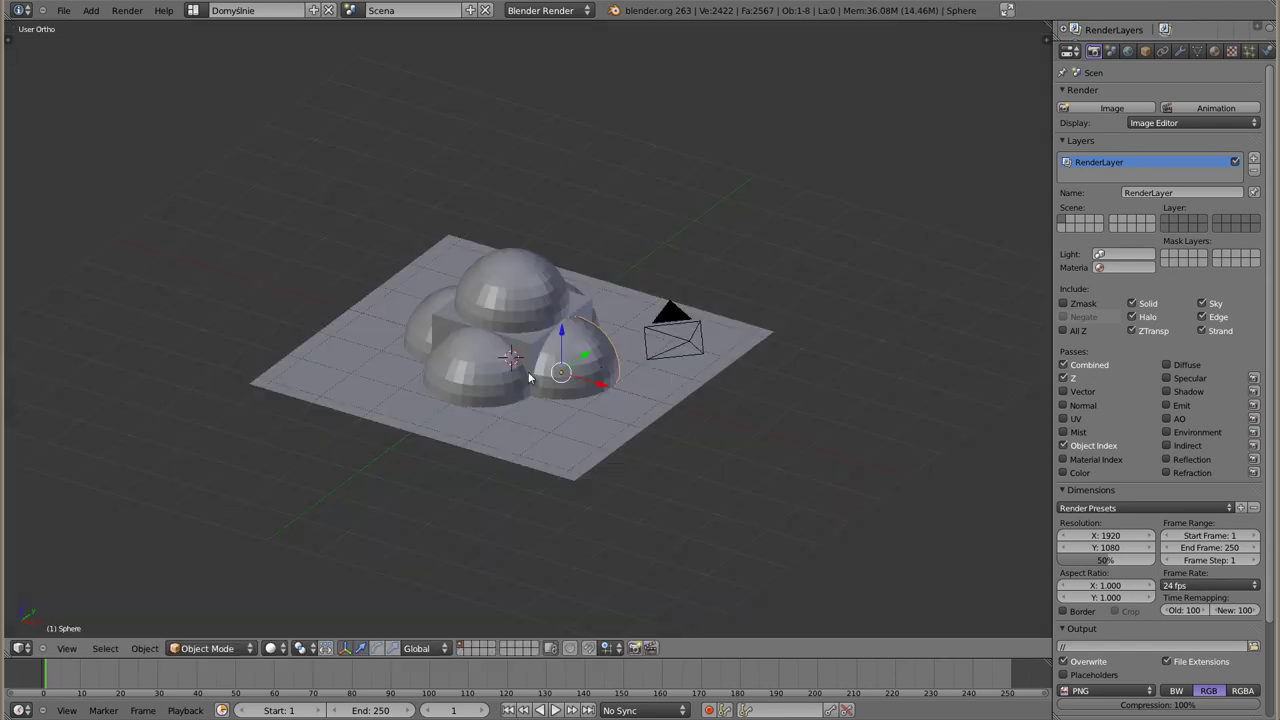
- Enable the Object Index pass and turn on compositing nodes with Backdrop
{"action": "left_click", "coordinate": [1090, 450]}
{"action": "key", "text": "shift+F3"}
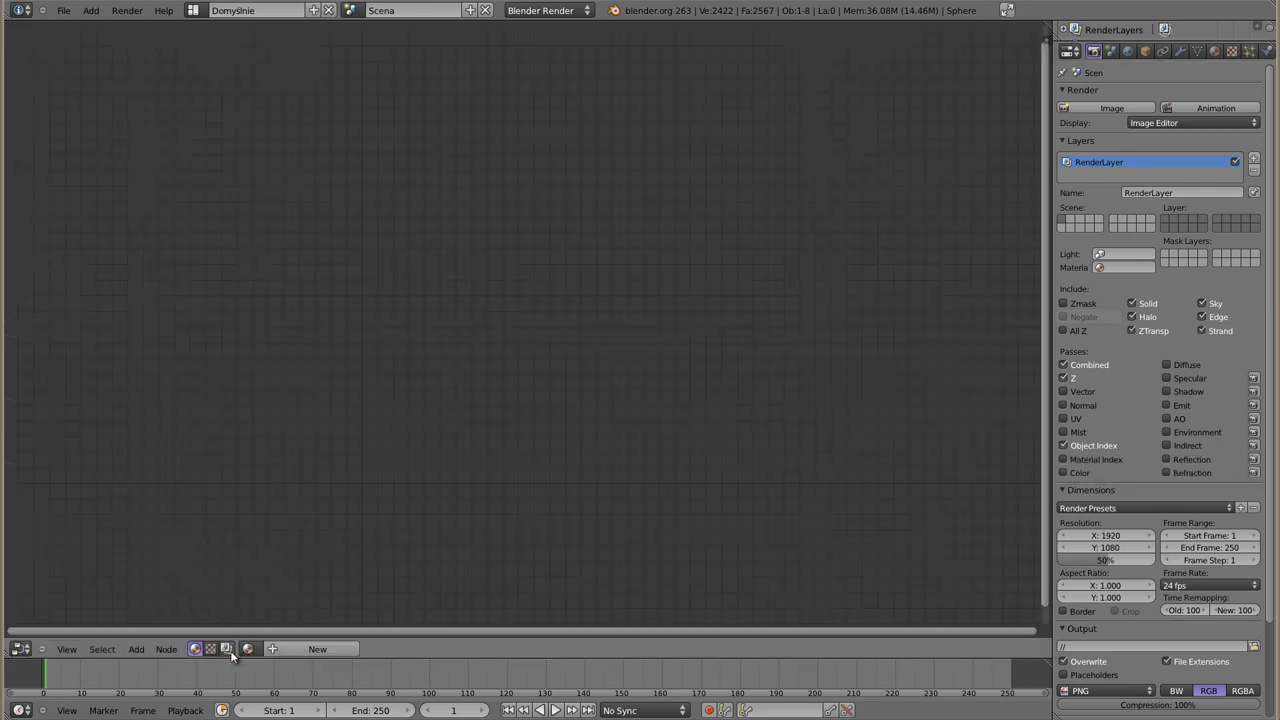
{"action": "left_click", "coordinate": [227, 649]}
{"action": "left_click", "coordinate": [248, 649]}
{"action": "left_click", "coordinate": [400, 649]}
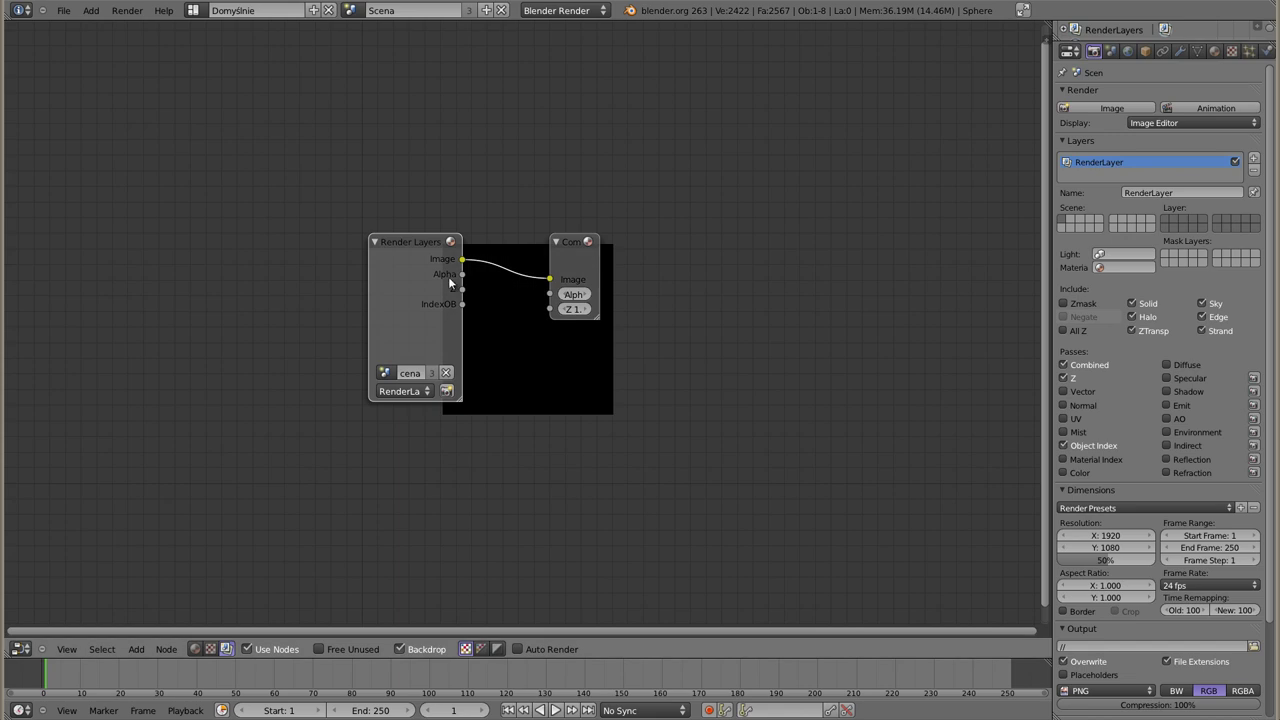
- Add a Viewer node and arrange Render Layers, Composite and Viewer nodes
{"action": "left_click", "coordinate": [400, 244], "text": "ctrl+shift"}
{"action": "left_click_drag", "start_coordinate": [402, 244], "coordinate": [172, 89]}
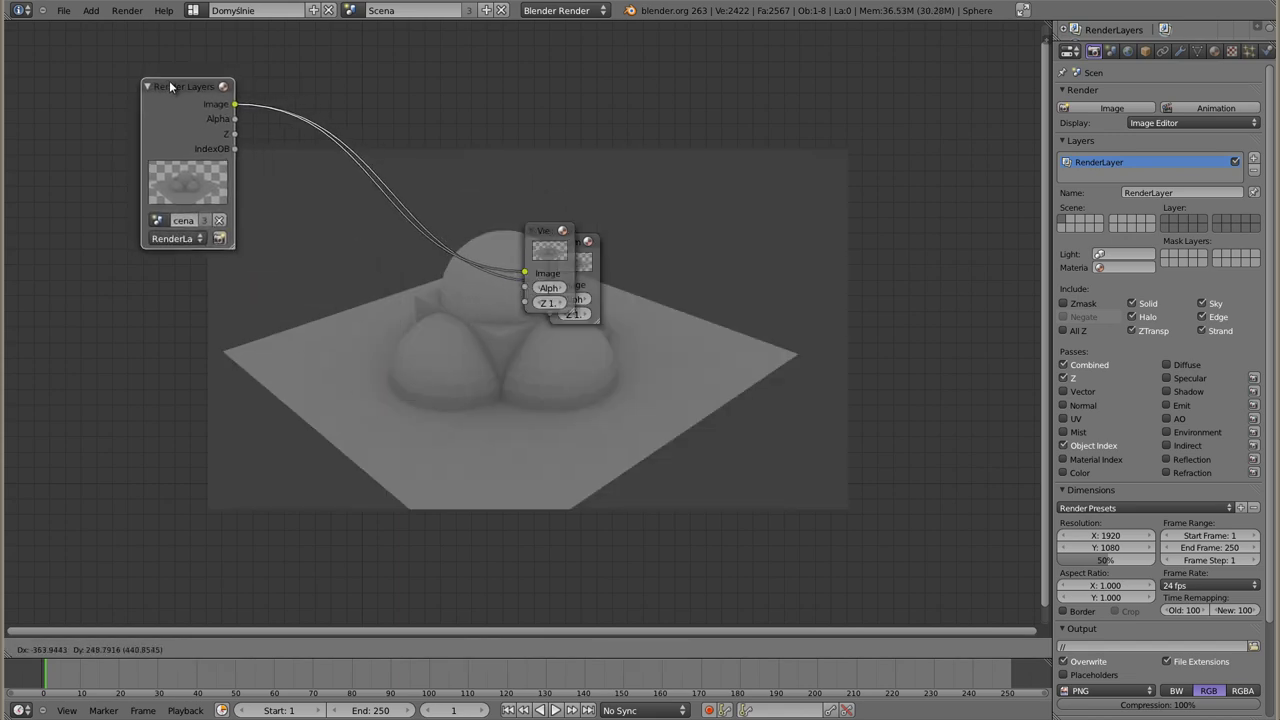
{"action": "left_click_drag", "start_coordinate": [534, 230], "coordinate": [780, 320]}
{"action": "left_click_drag", "start_coordinate": [564, 287], "coordinate": [827, 118]}
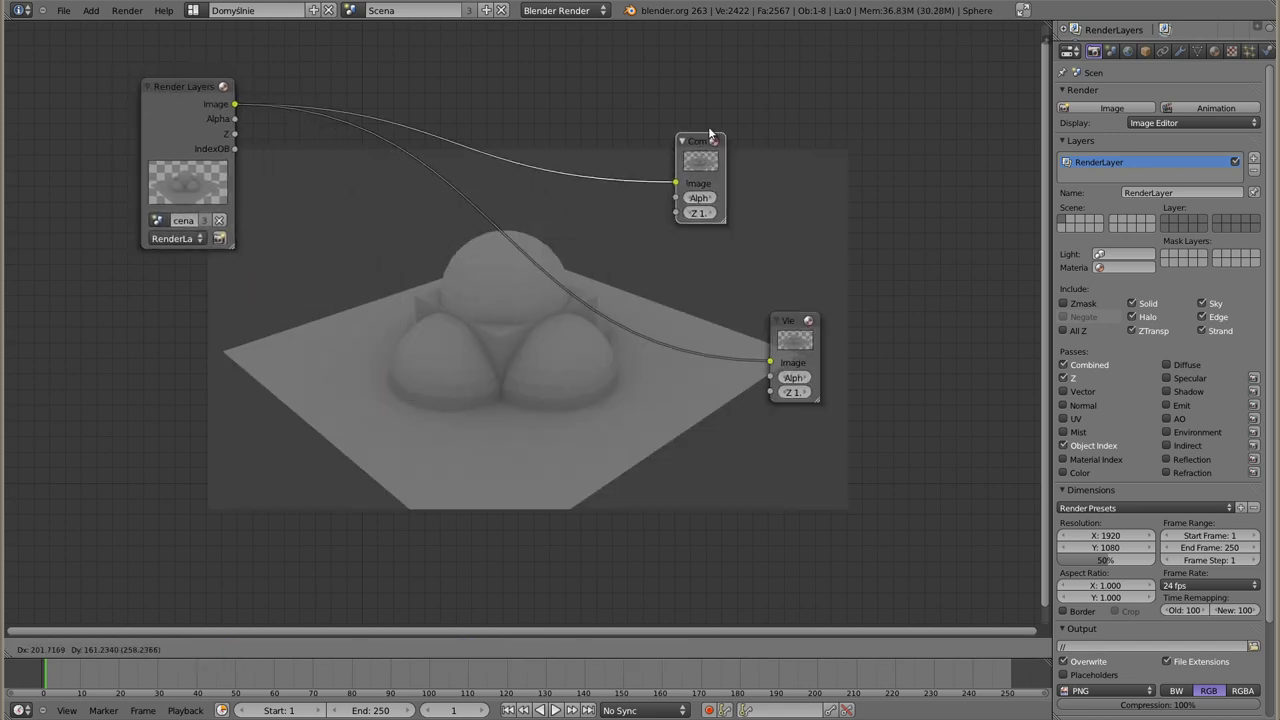
{"action": "left_click_drag", "start_coordinate": [790, 322], "coordinate": [832, 198]}
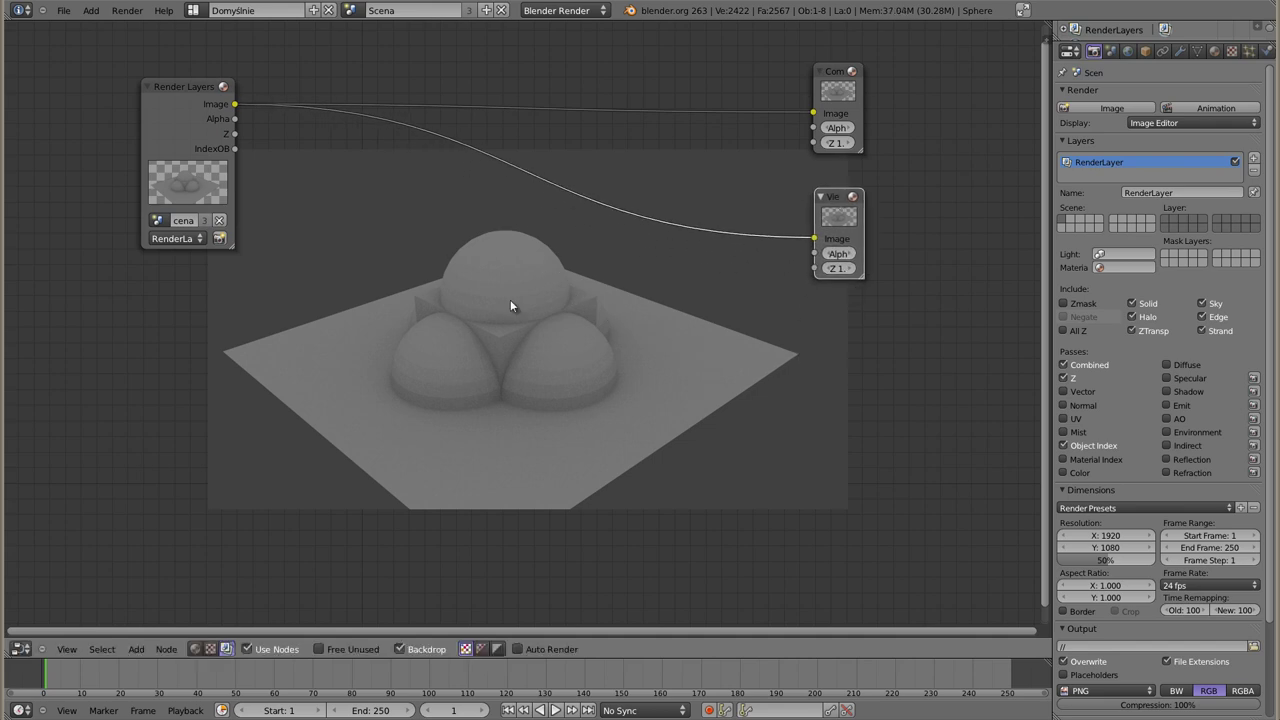
{"action": "key", "text": "shift+a"}
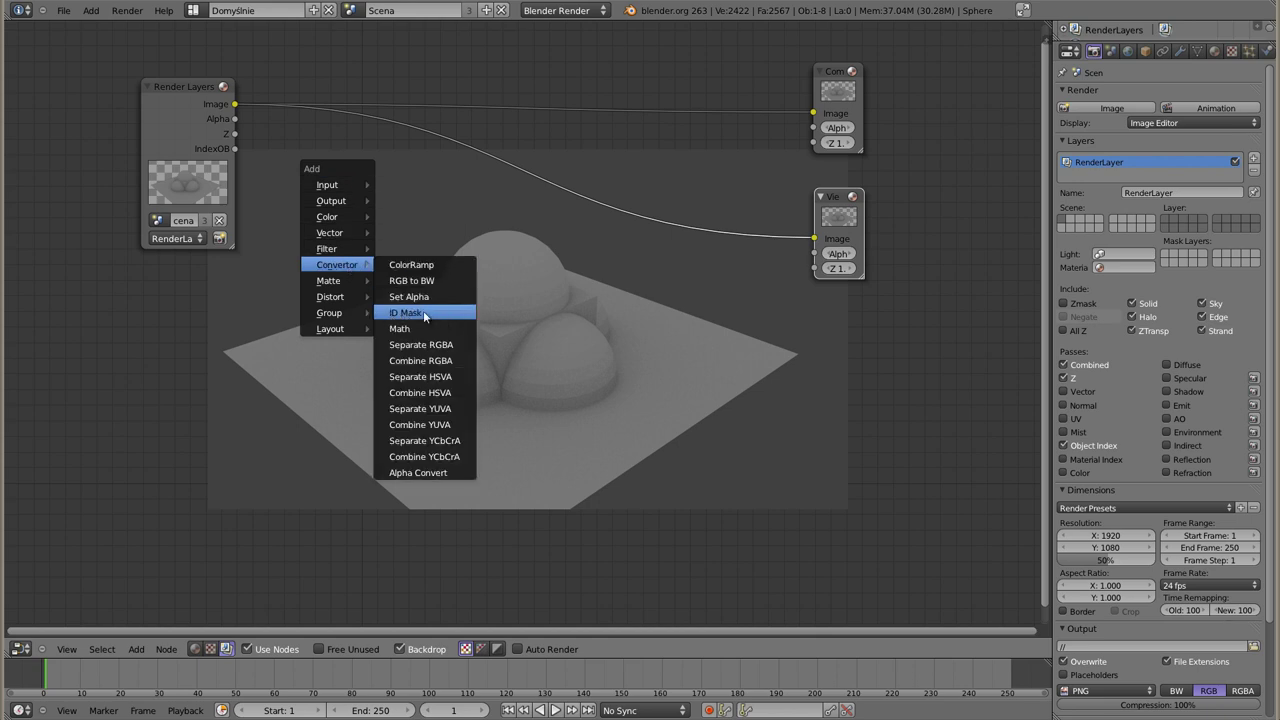
- Insert an ID Mask node on the Image-to-Viewer link and enlarge the Viewer
{"action": "left_click", "coordinate": [424, 313]}
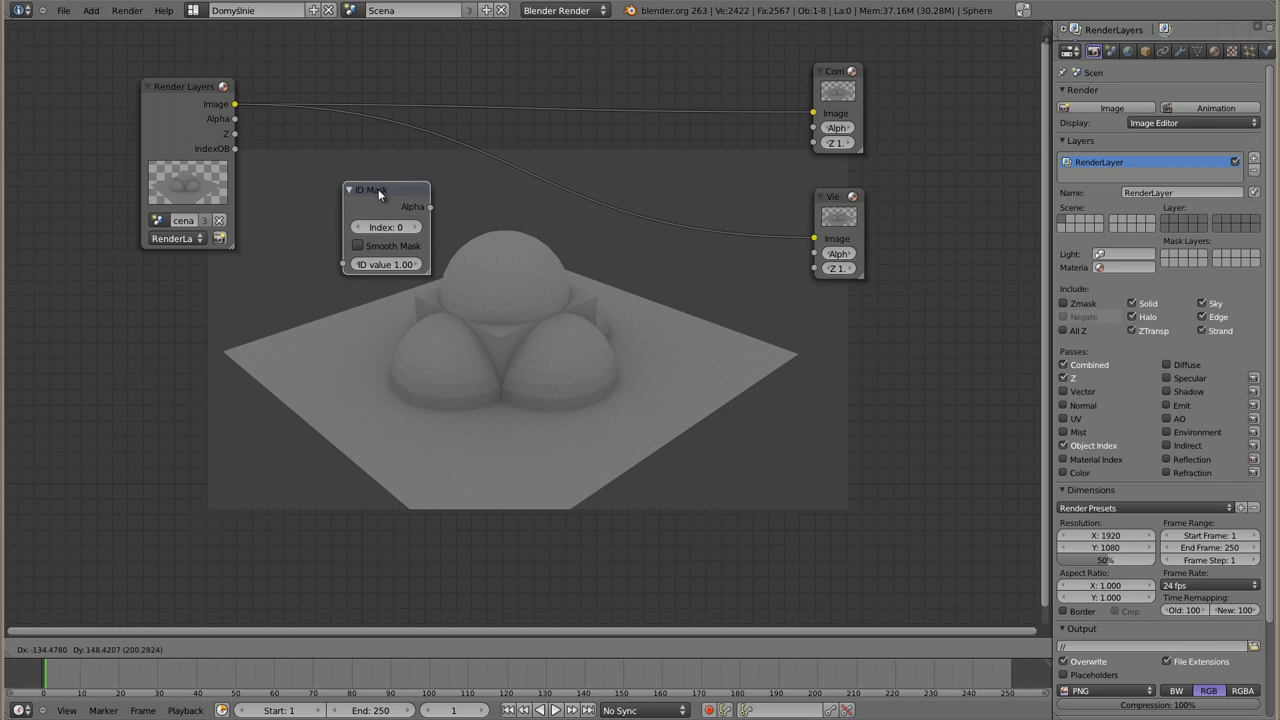
{"action": "left_click", "coordinate": [378, 189]}
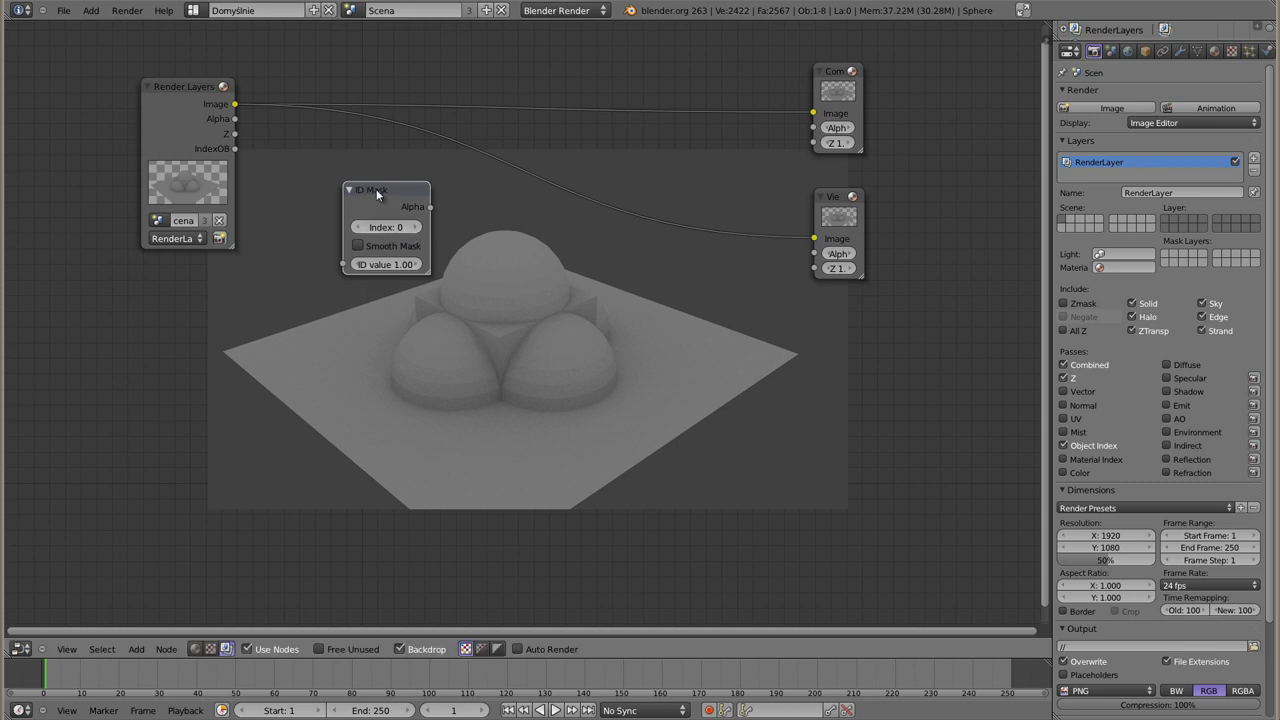
{"action": "left_click_drag", "start_coordinate": [380, 196], "coordinate": [406, 141]}
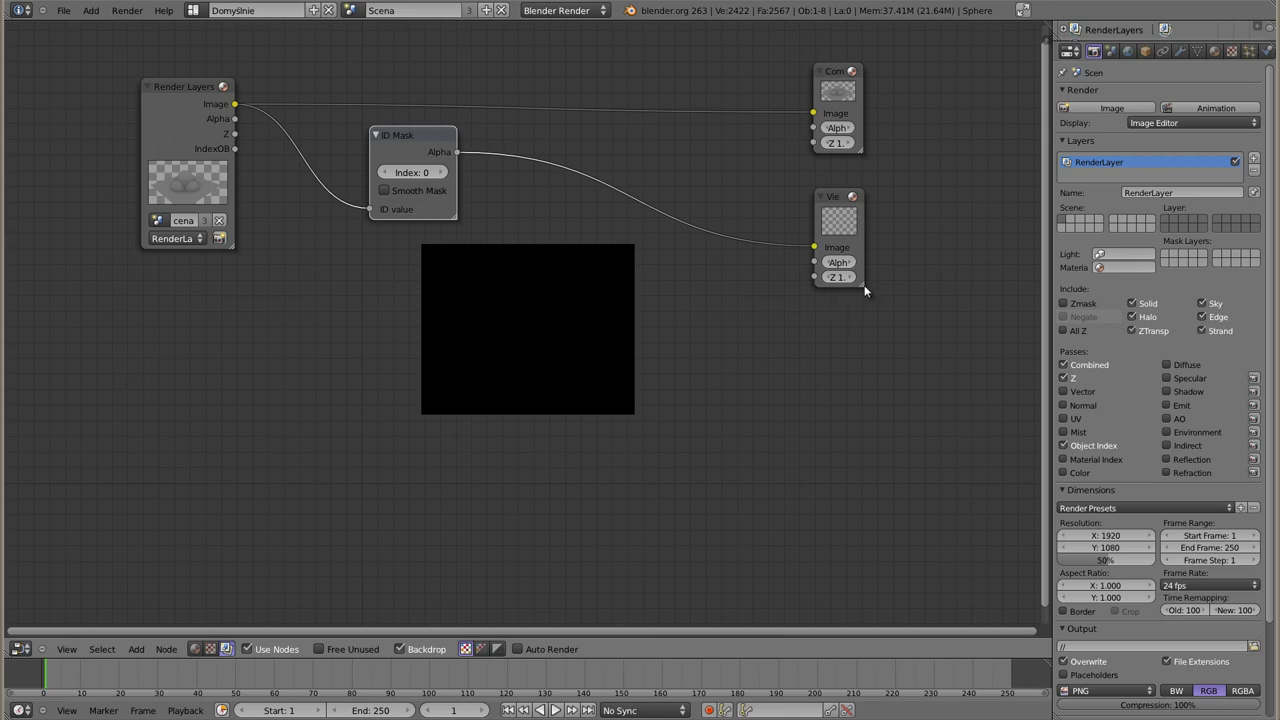
{"action": "left_click_drag", "start_coordinate": [866, 290], "coordinate": [903, 318]}
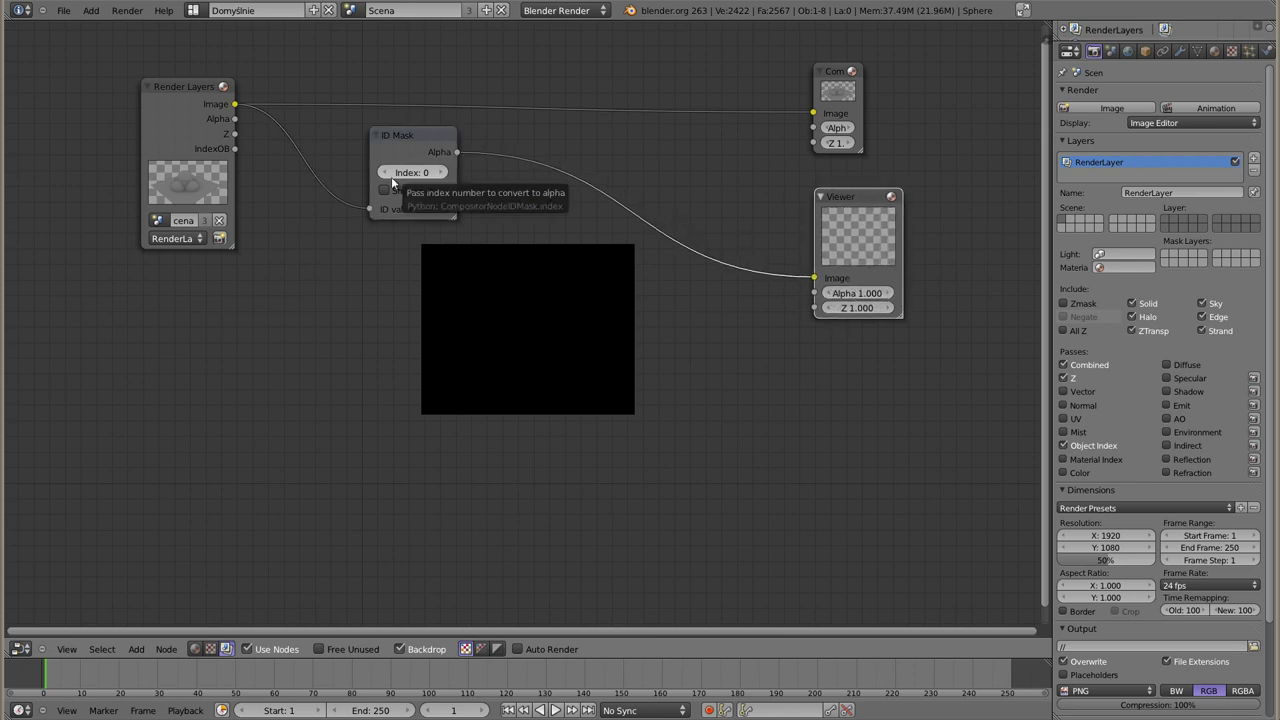
- Render to feed the compositor, try backdrop channel display, and return ID Mask index to 0
{"action": "left_click", "coordinate": [219, 238]}
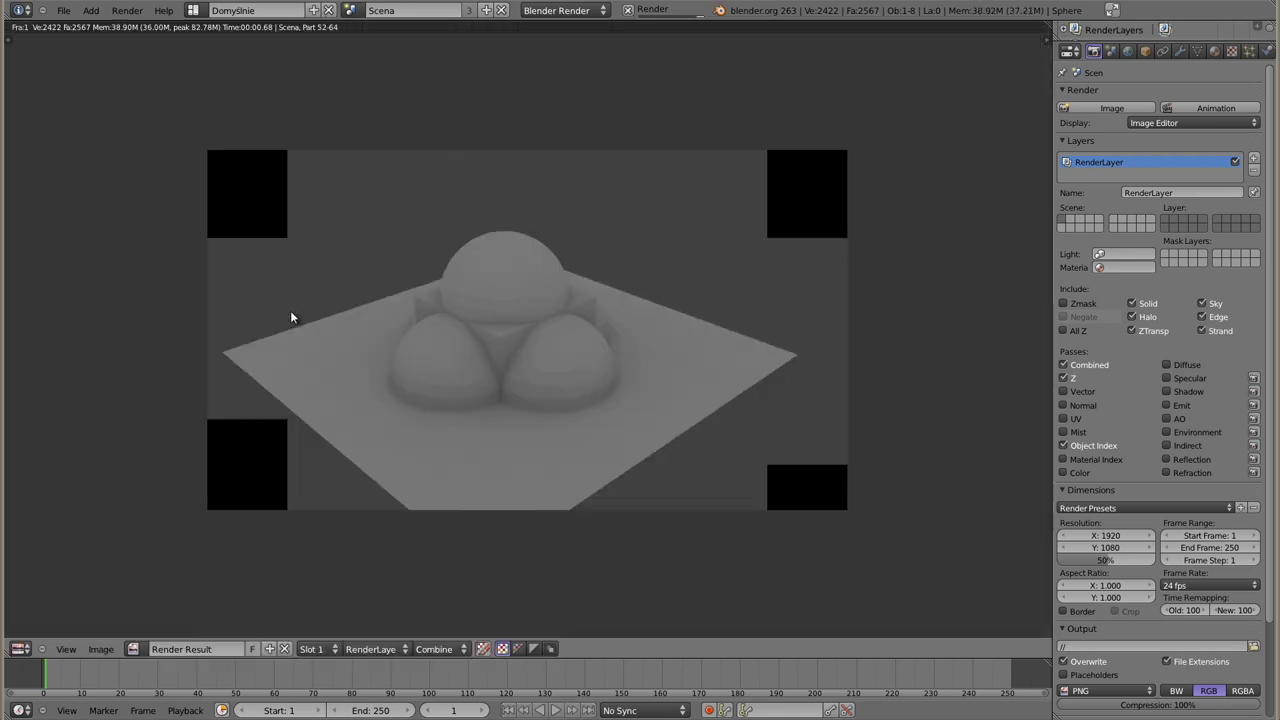
{"action": "key", "text": "Escape"}
{"action": "left_click_drag", "start_coordinate": [406, 168], "coordinate": [385, 168]}
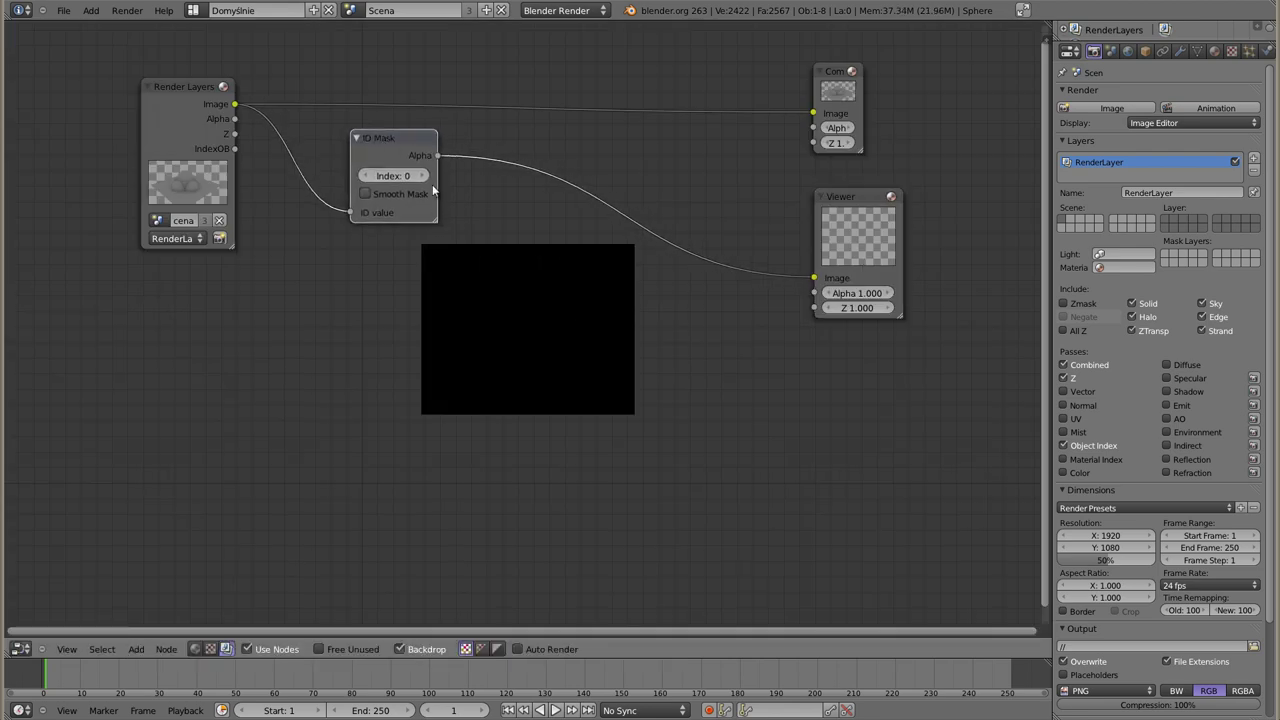
{"action": "left_click", "coordinate": [481, 649]}
{"action": "left_click", "coordinate": [465, 649]}
{"action": "left_click", "coordinate": [421, 175]}
{"action": "left_click_drag", "start_coordinate": [390, 136], "coordinate": [394, 133]}
{"action": "left_click", "coordinate": [368, 172]}
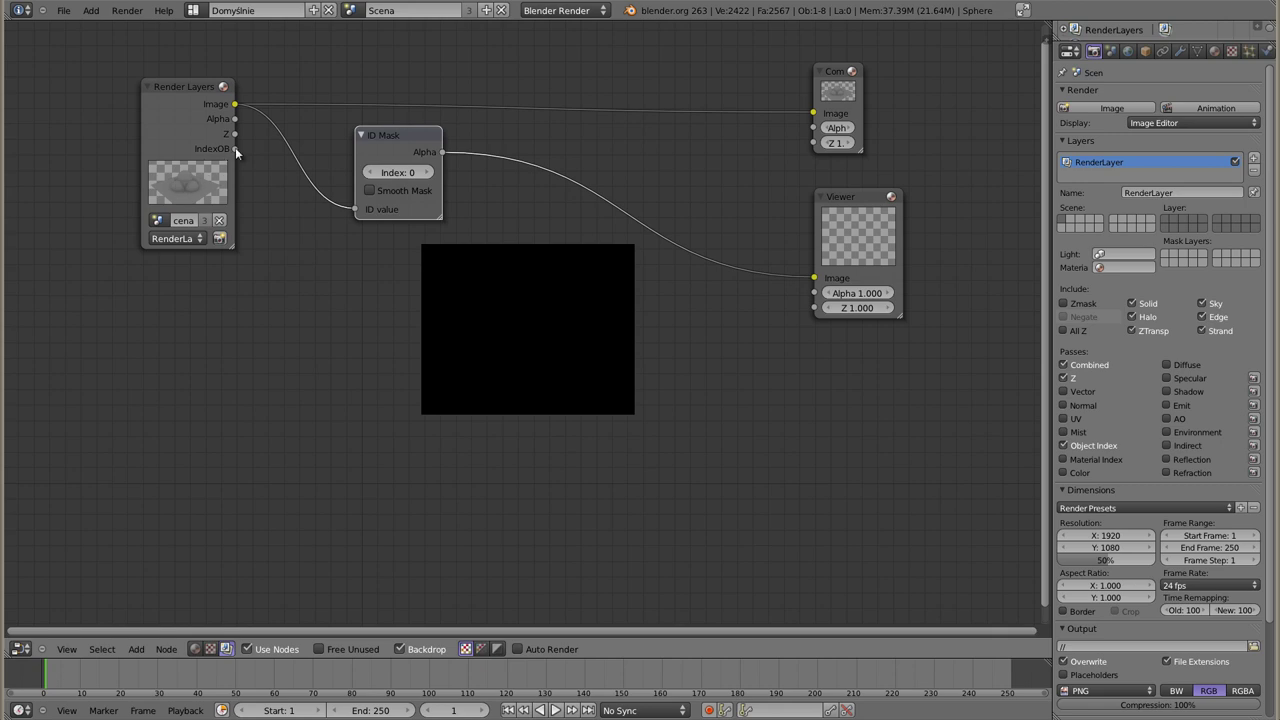
- Connect the Object Index pass to ID Mask, raise the index to 3, and move Render Layers top-left
{"action": "left_click_drag", "start_coordinate": [235, 149], "coordinate": [355, 209]}
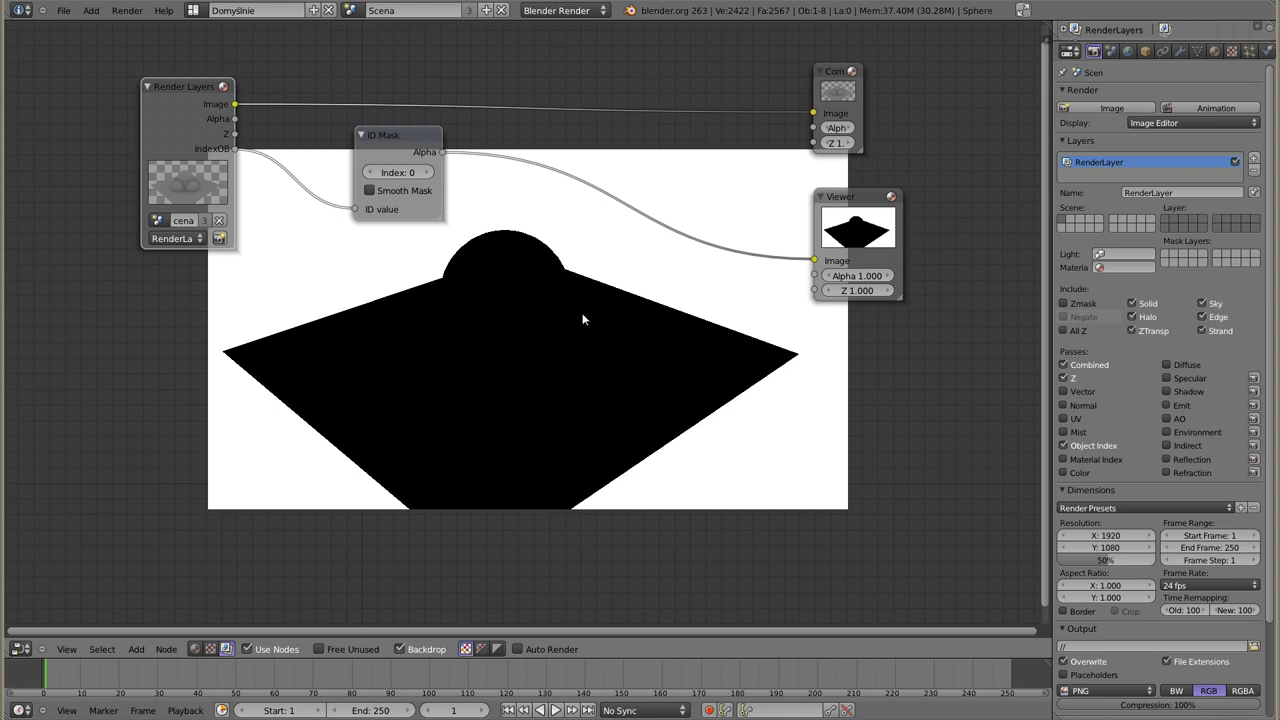
{"action": "left_click_drag", "start_coordinate": [843, 199], "coordinate": [908, 198]}
{"action": "left_click", "coordinate": [412, 175]}
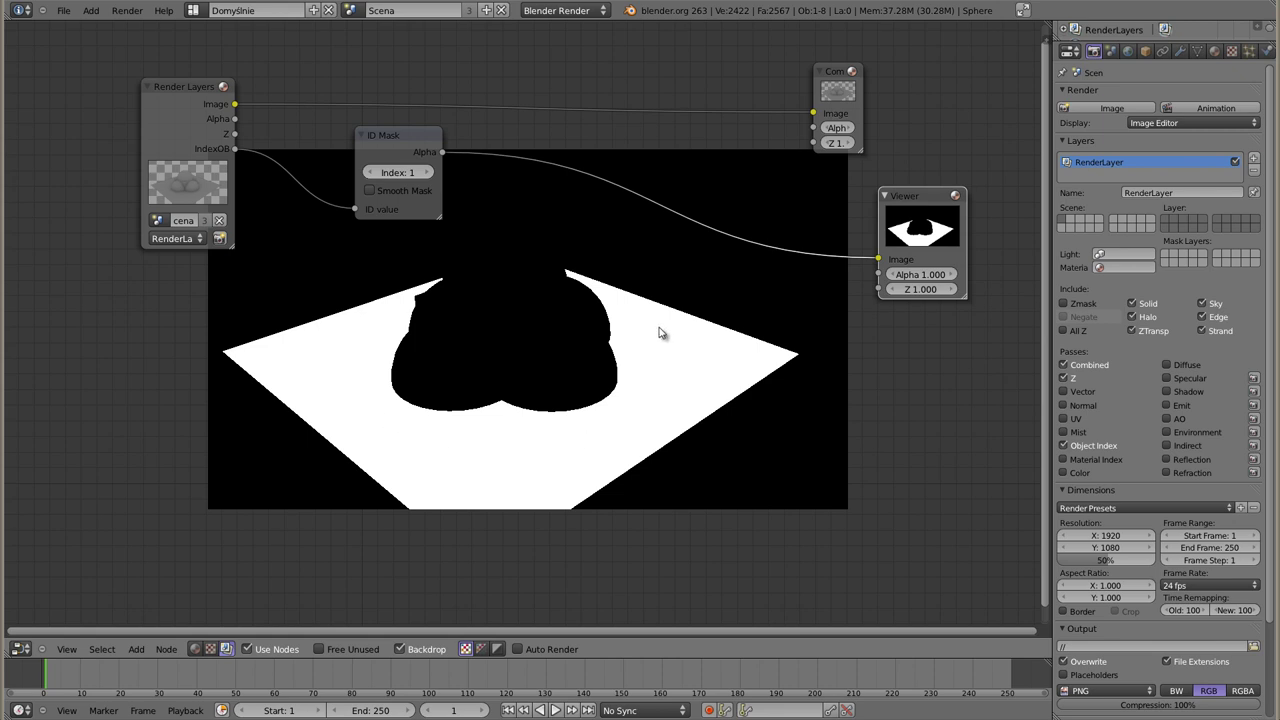
{"action": "left_click", "coordinate": [427, 172]}
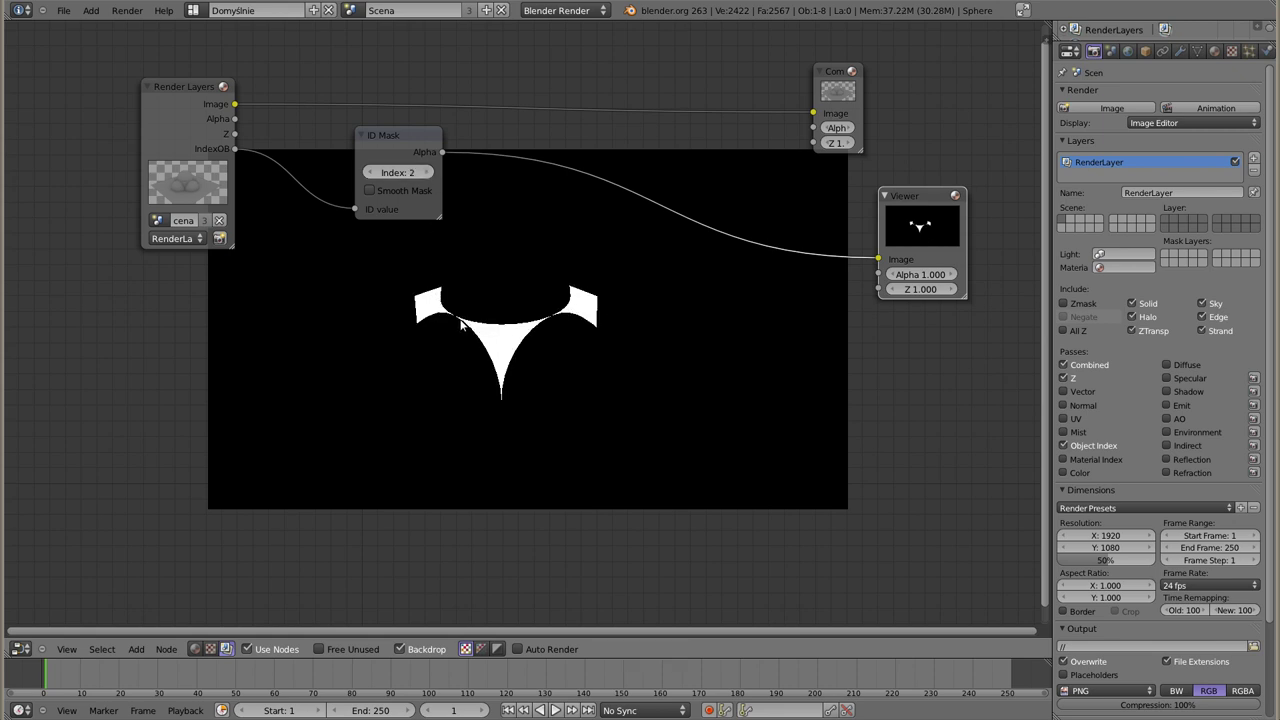
{"action": "left_click", "coordinate": [426, 172]}
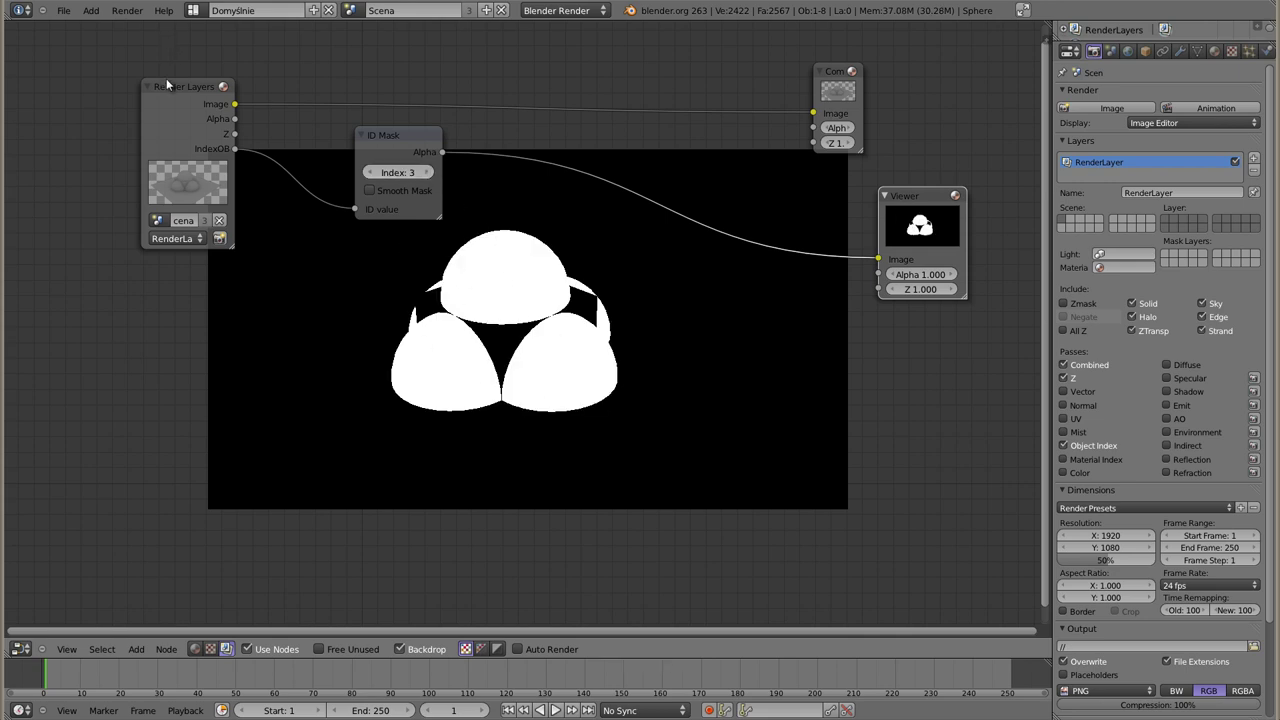
{"action": "left_click_drag", "start_coordinate": [180, 87], "coordinate": [84, 50]}
- Move the ID Mask, Composite and Viewer nodes upward, setting the mask index back to 2
{"action": "left_click_drag", "start_coordinate": [372, 134], "coordinate": [260, 101]}
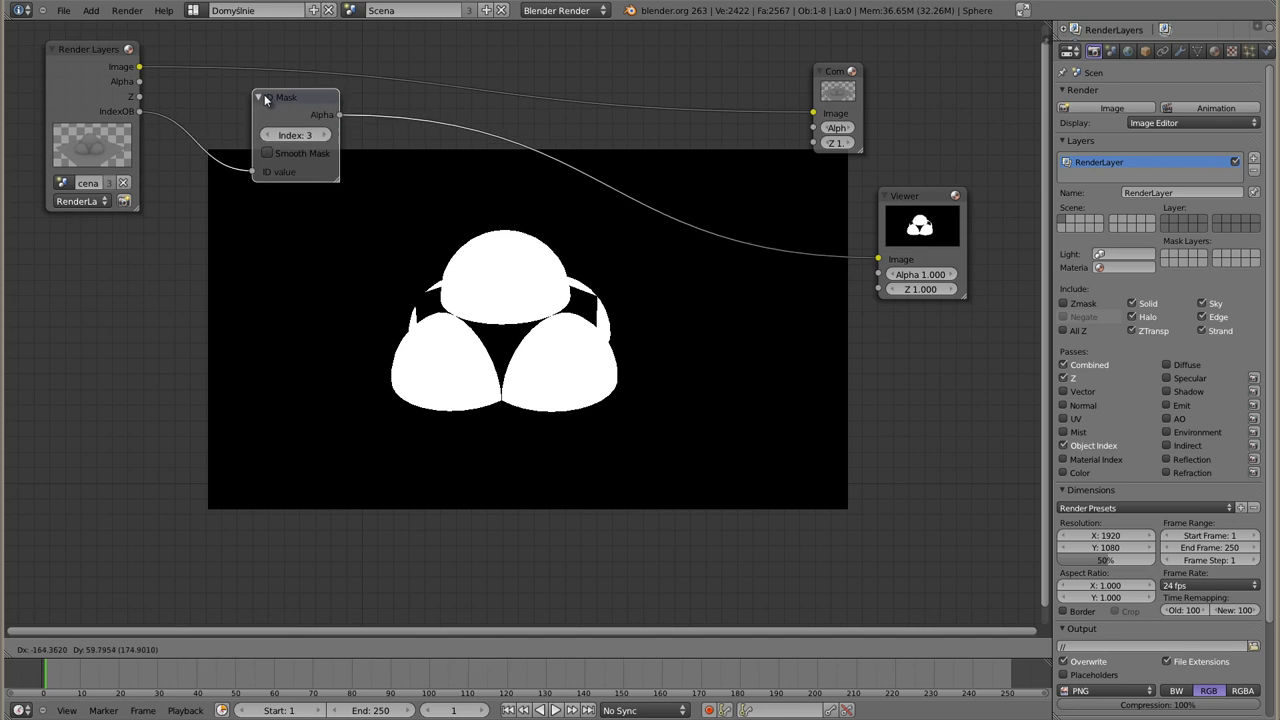
{"action": "left_click_drag", "start_coordinate": [834, 70], "coordinate": [987, 45]}
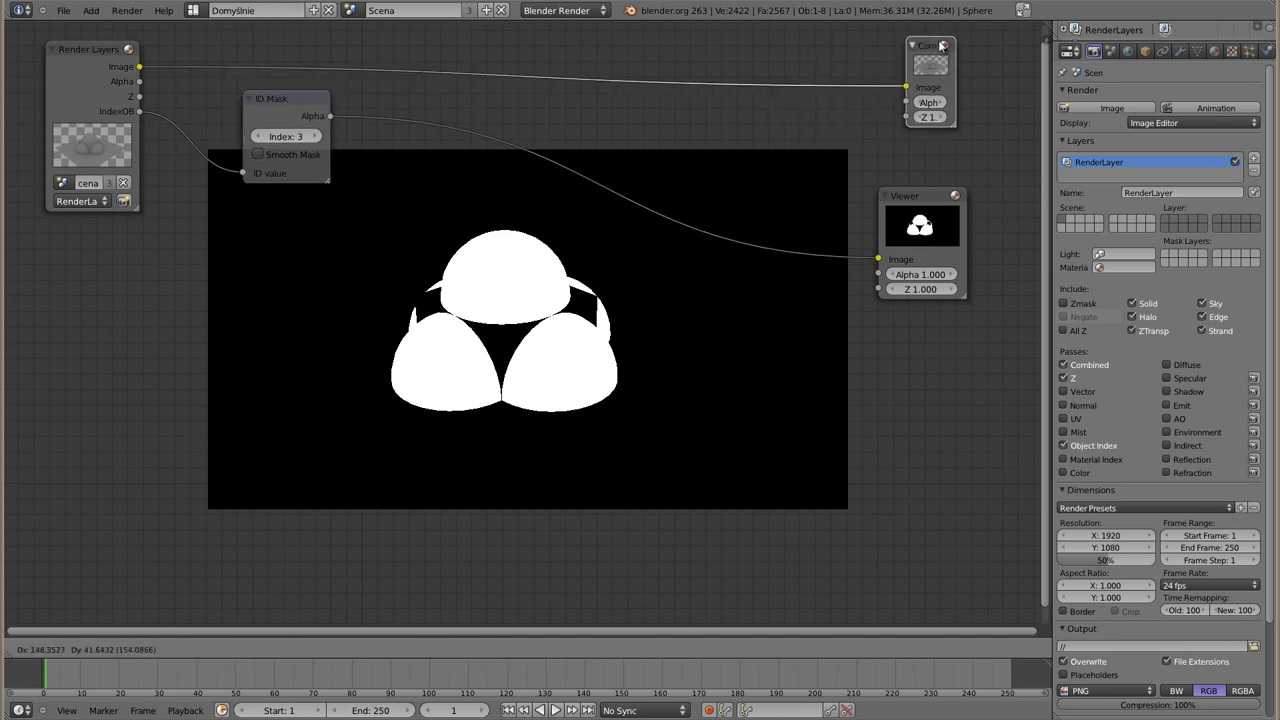
{"action": "left_click_drag", "start_coordinate": [933, 196], "coordinate": [971, 152]}
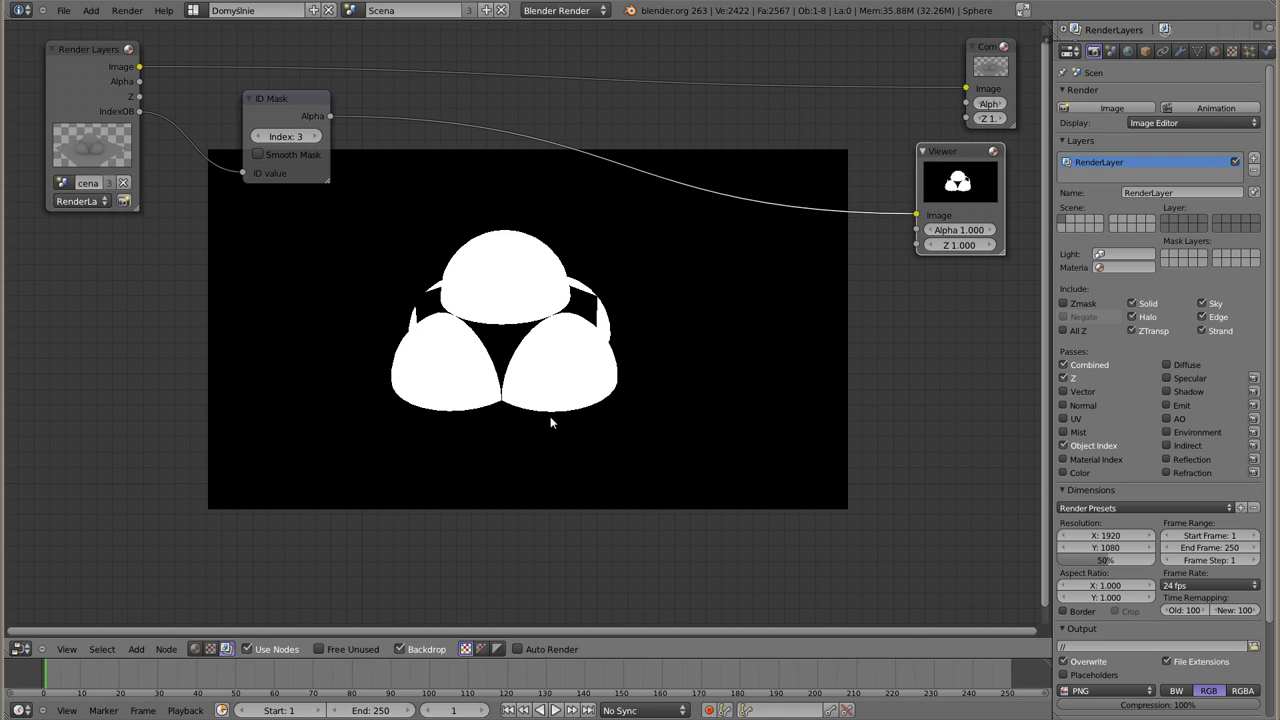
{"action": "left_click", "coordinate": [257, 135]}
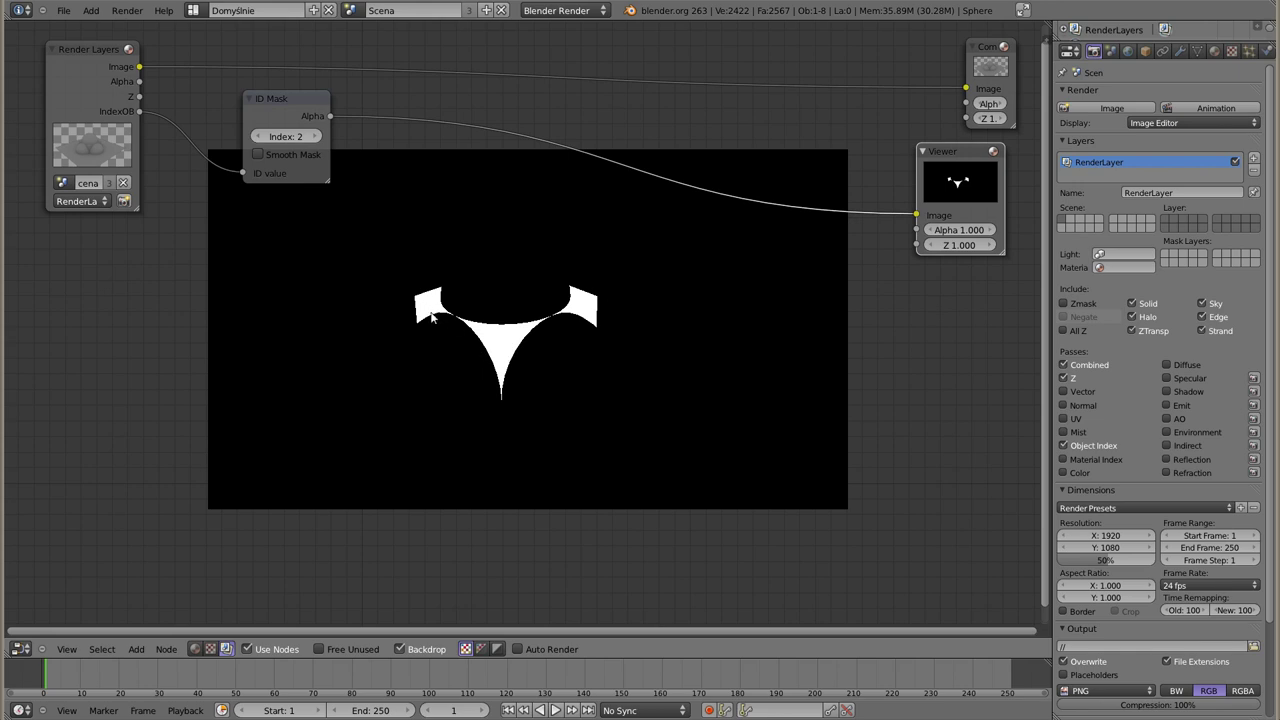
{"action": "left_click_drag", "start_coordinate": [270, 95], "coordinate": [250, 120]}
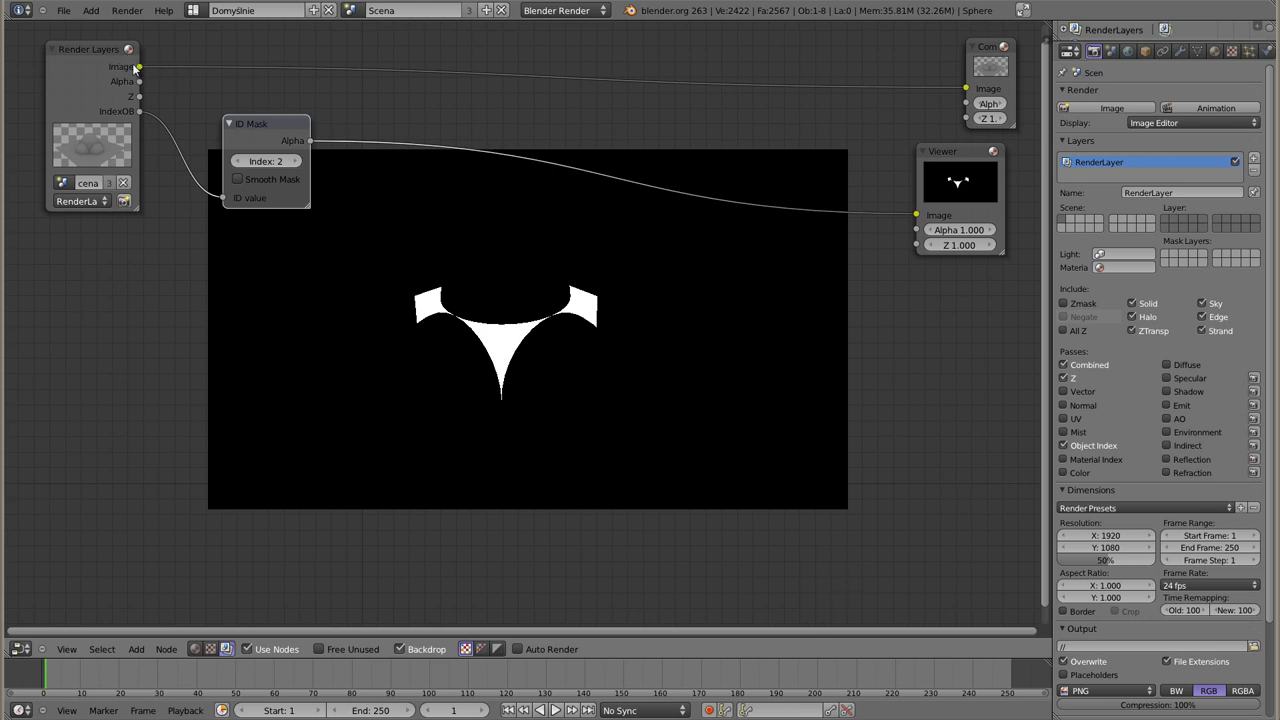
- Add a colour Mix node with its blend type set to Add
{"action": "key", "text": "shift+a"}
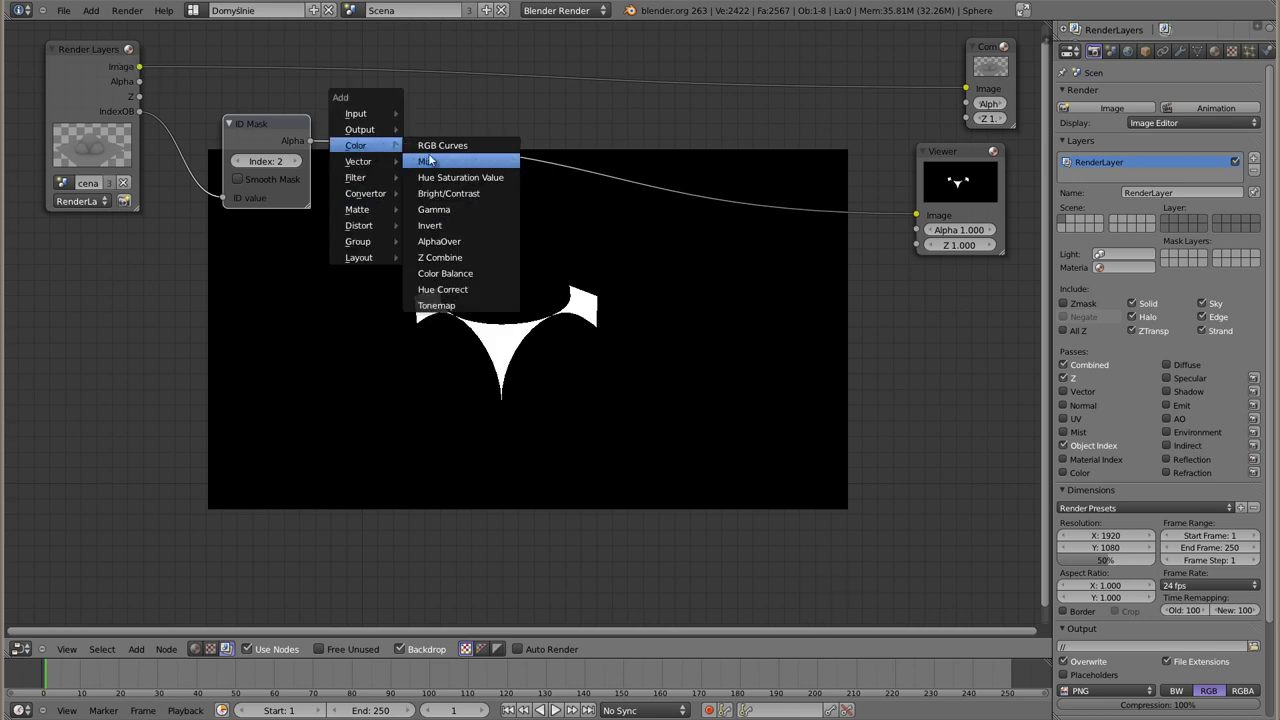
{"action": "left_click", "coordinate": [455, 161]}
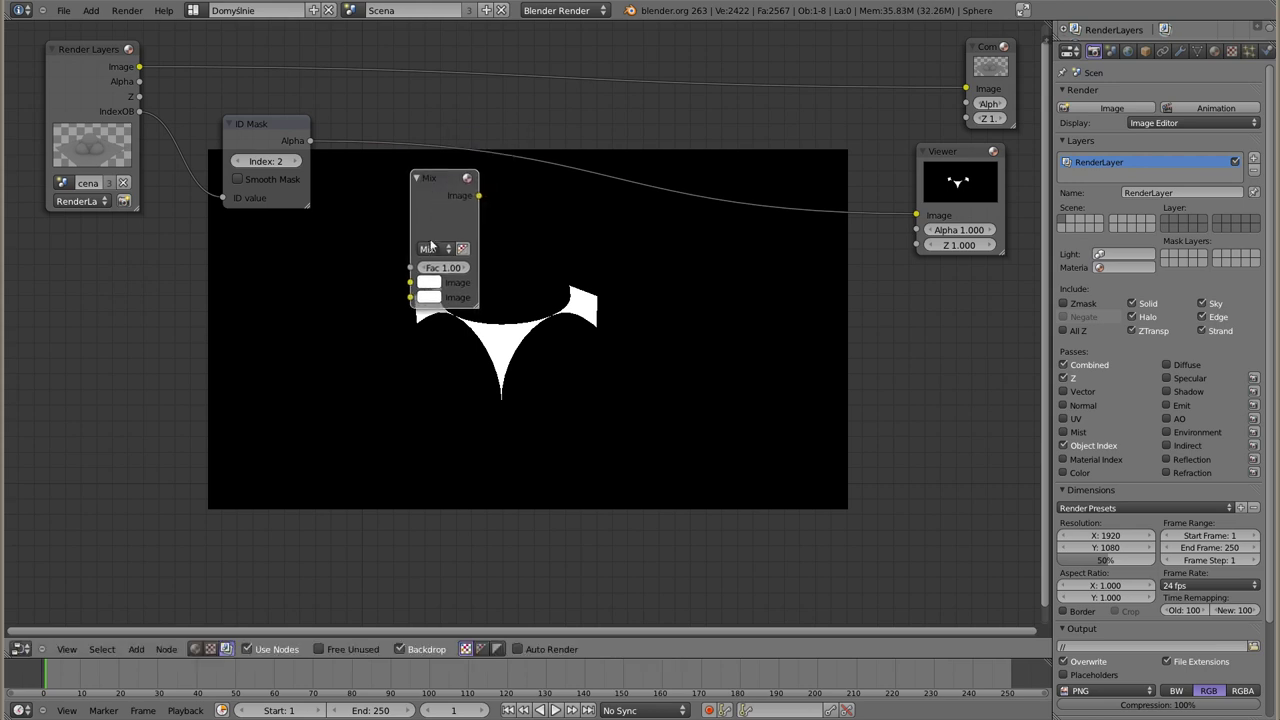
{"action": "left_click", "coordinate": [430, 250]}
{"action": "left_click", "coordinate": [430, 250]}
{"action": "left_click", "coordinate": [428, 281]}
{"action": "left_click_drag", "start_coordinate": [443, 182], "coordinate": [399, 180]}
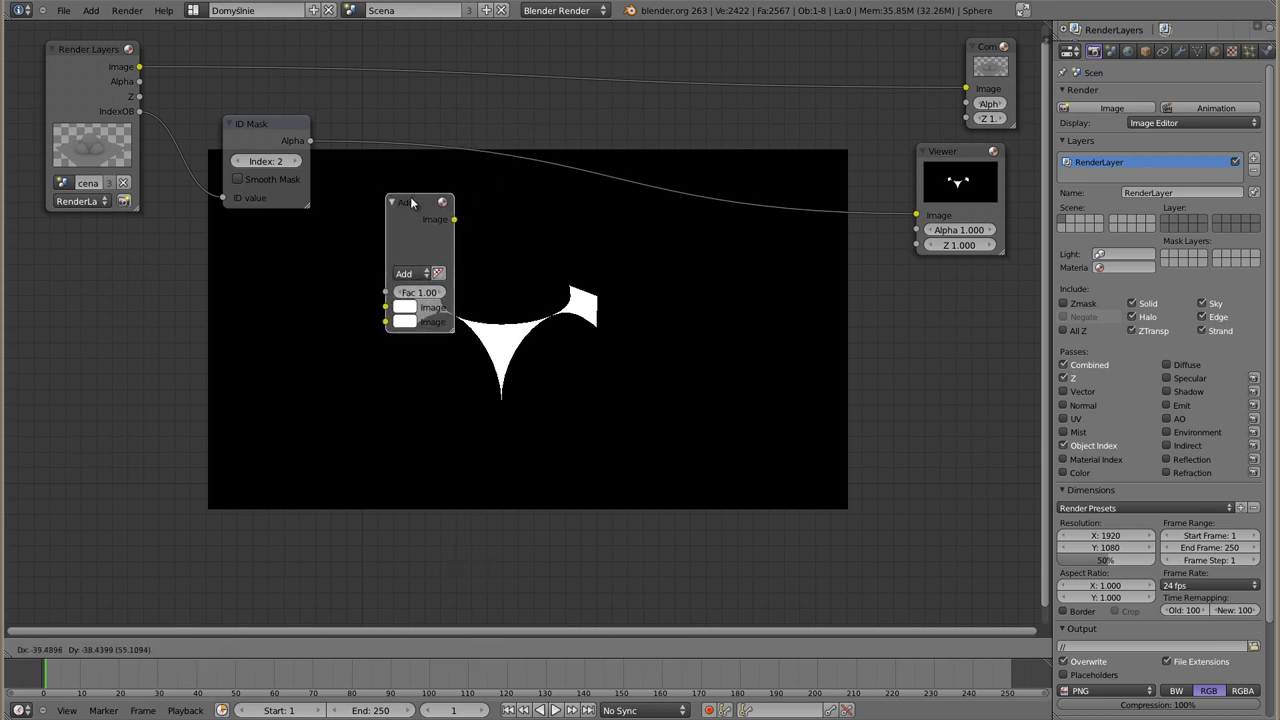
- Connect the render image and the ID mask into the Add node and preview its output
{"action": "mouse_move", "coordinate": [139, 67]}
{"action": "left_mouse_down"}
{"action": "mouse_move", "coordinate": [329, 286]}
{"action": "mouse_move", "coordinate": [367, 281]}
{"action": "left_mouse_up"}
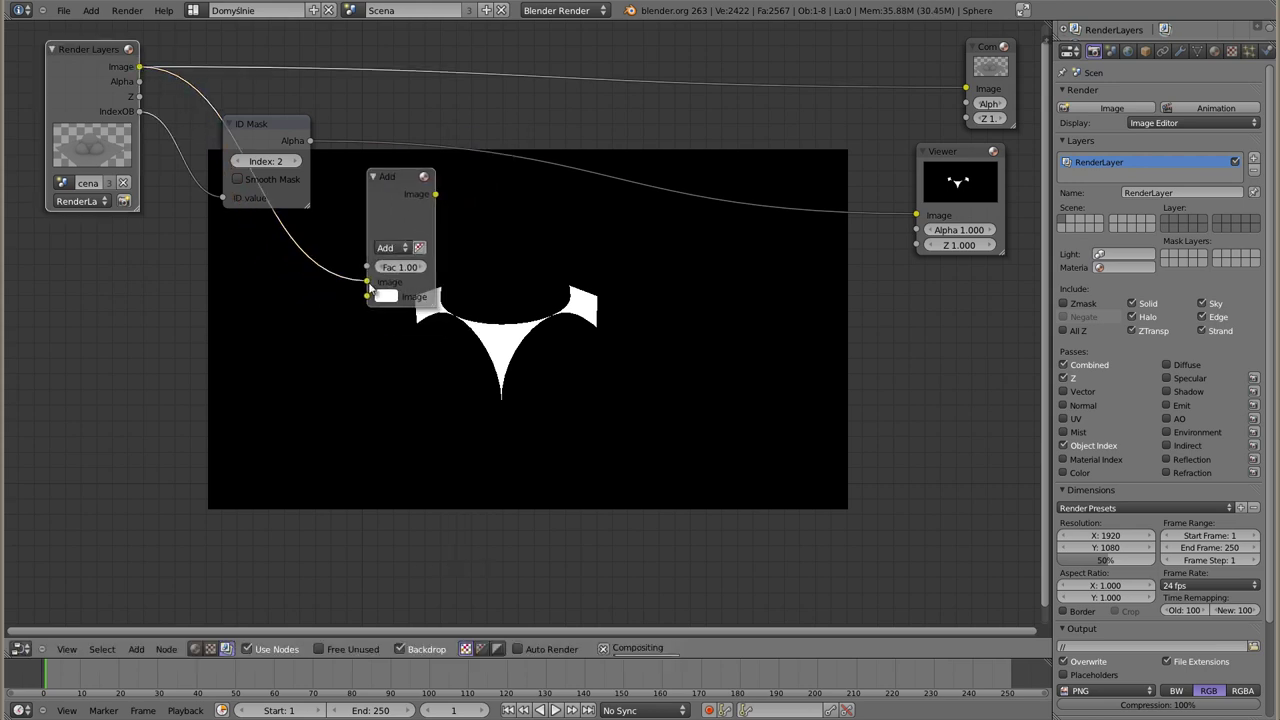
{"action": "left_click_drag", "start_coordinate": [310, 141], "coordinate": [367, 296]}
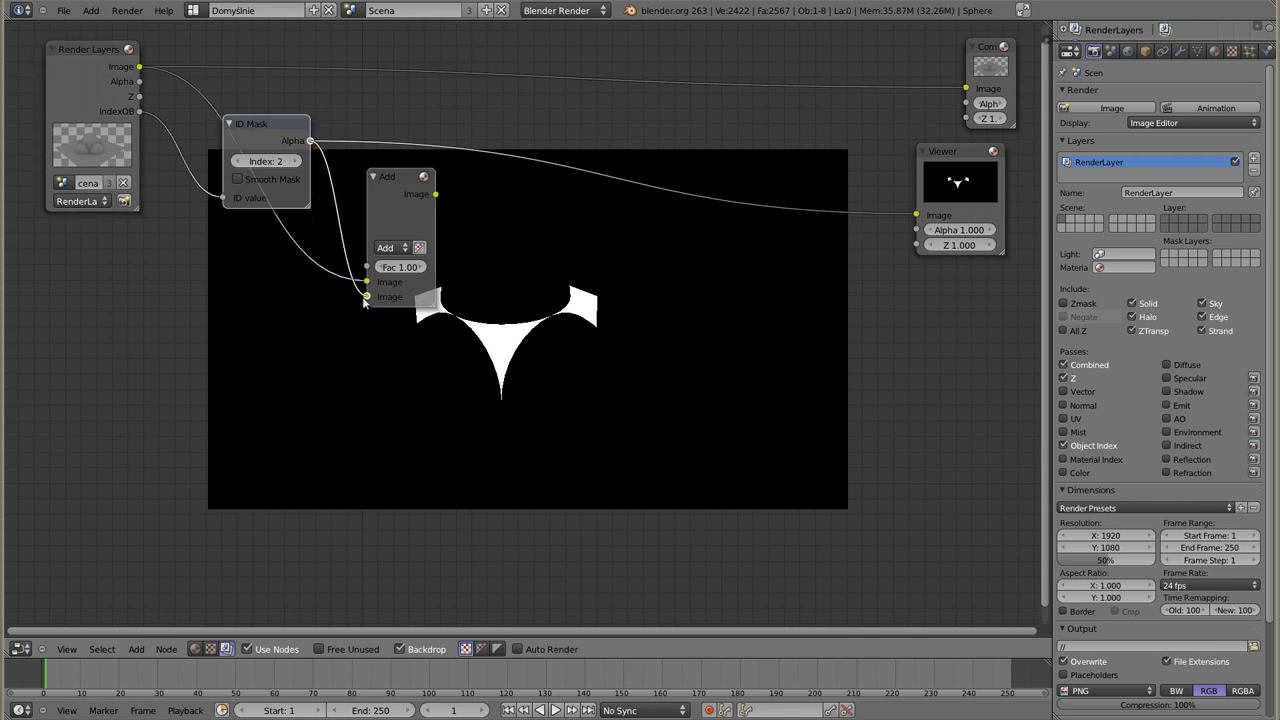
{"action": "left_click", "coordinate": [395, 185], "text": "ctrl+shift"}
- Move the Add node up and right, and shift the ID Mask node left
{"action": "left_click_drag", "start_coordinate": [399, 177], "coordinate": [407, 96]}
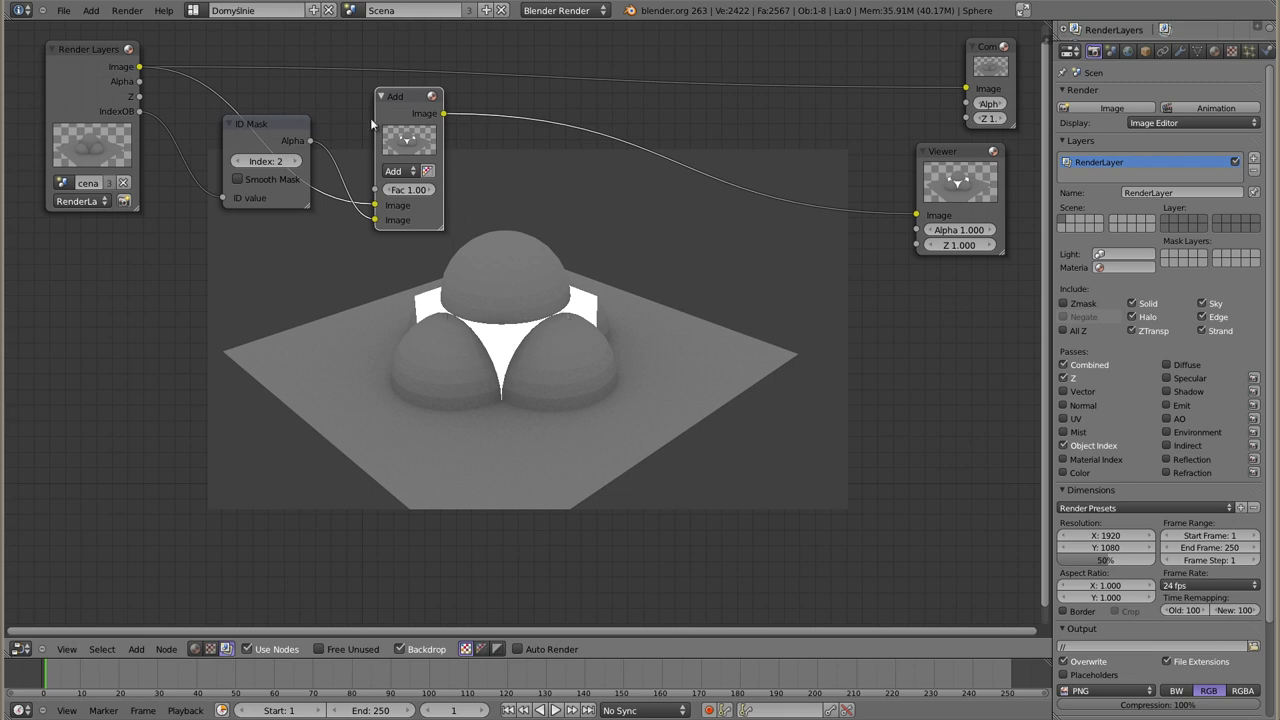
{"action": "left_click_drag", "start_coordinate": [412, 100], "coordinate": [662, 111]}
{"action": "left_click_drag", "start_coordinate": [258, 129], "coordinate": [202, 144]}
{"action": "key", "text": "shift+a"}
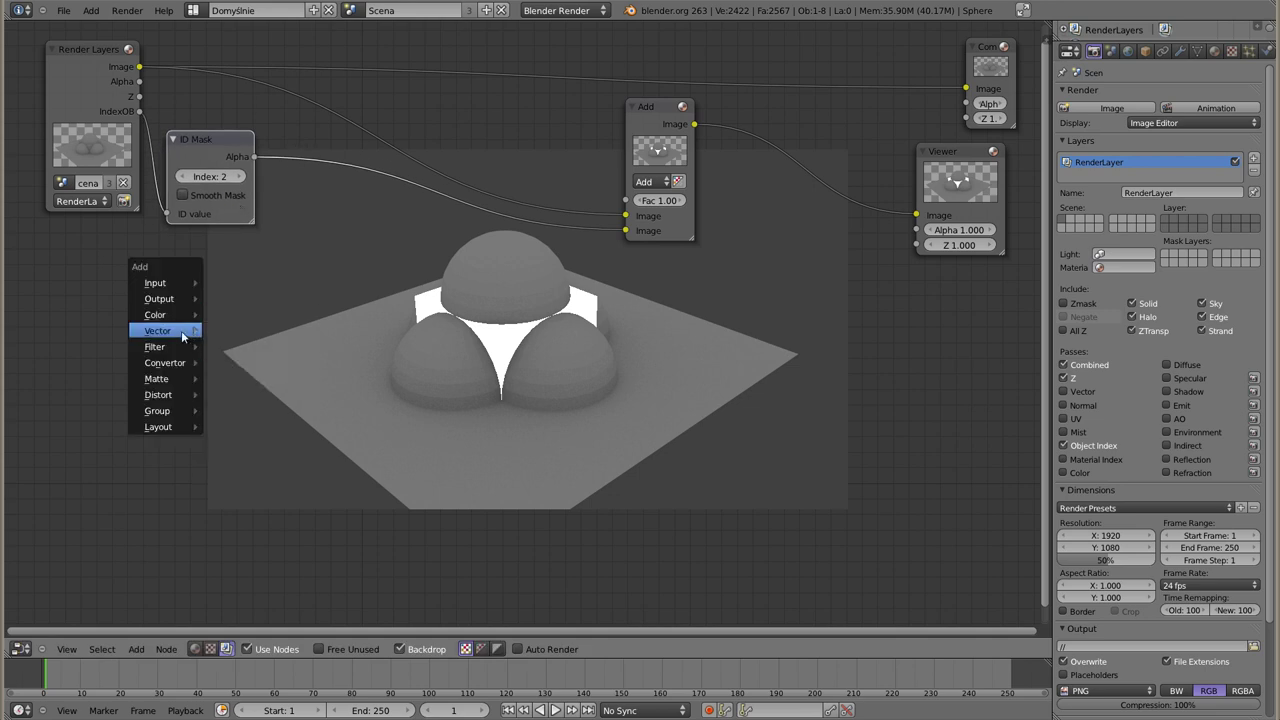
- Add a Blur filter node sized 5 by 5
{"action": "mouse_move", "coordinate": [155, 346]}
{"action": "left_click", "coordinate": [245, 362]}
{"action": "left_click", "coordinate": [346, 268]}
{"action": "left_click", "coordinate": [347, 409]}
{"action": "type", "text": "5"}
{"action": "key", "text": "Tab"}
{"action": "type", "text": "5"}
{"action": "key", "text": "Return"}
- Duplicate the Blur node and set the copy to 15 by 15
{"action": "key", "text": "shift+d"}
{"action": "left_click", "coordinate": [438, 446]}
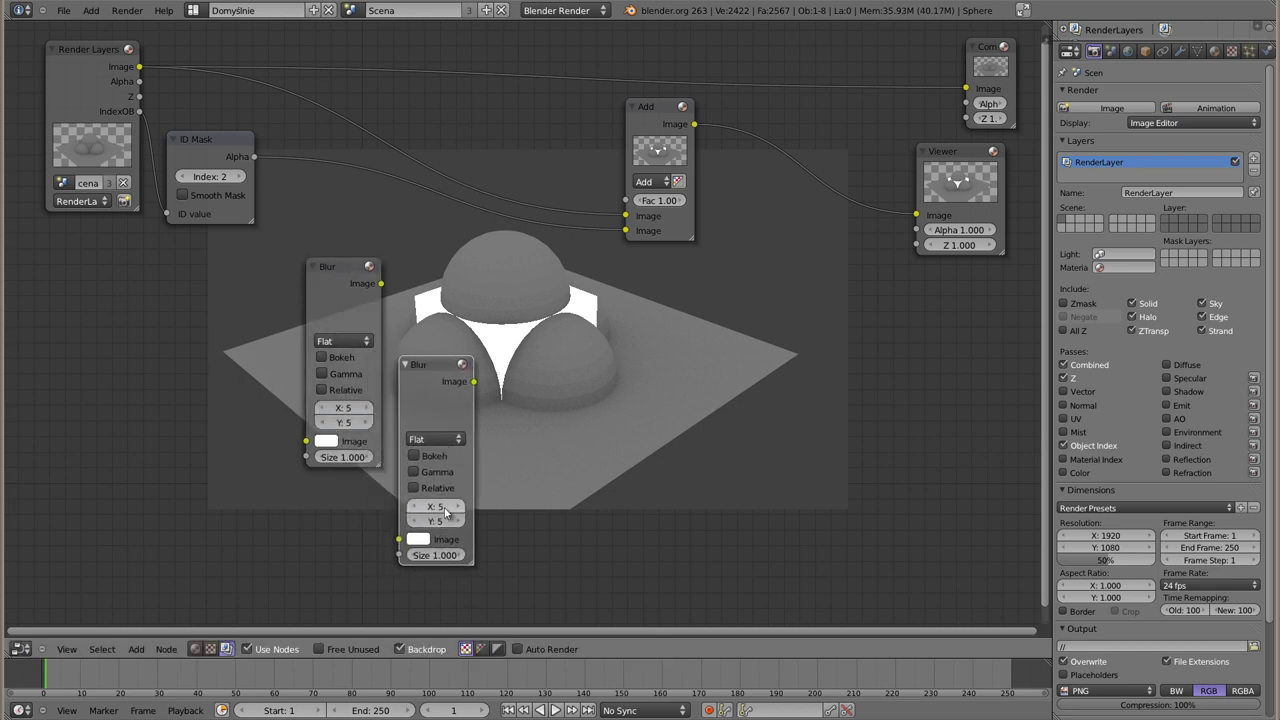
{"action": "left_click", "coordinate": [435, 506]}
{"action": "type", "text": "15"}
{"action": "key", "text": "Tab"}
{"action": "type", "text": "15"}
{"action": "key", "text": "Return"}
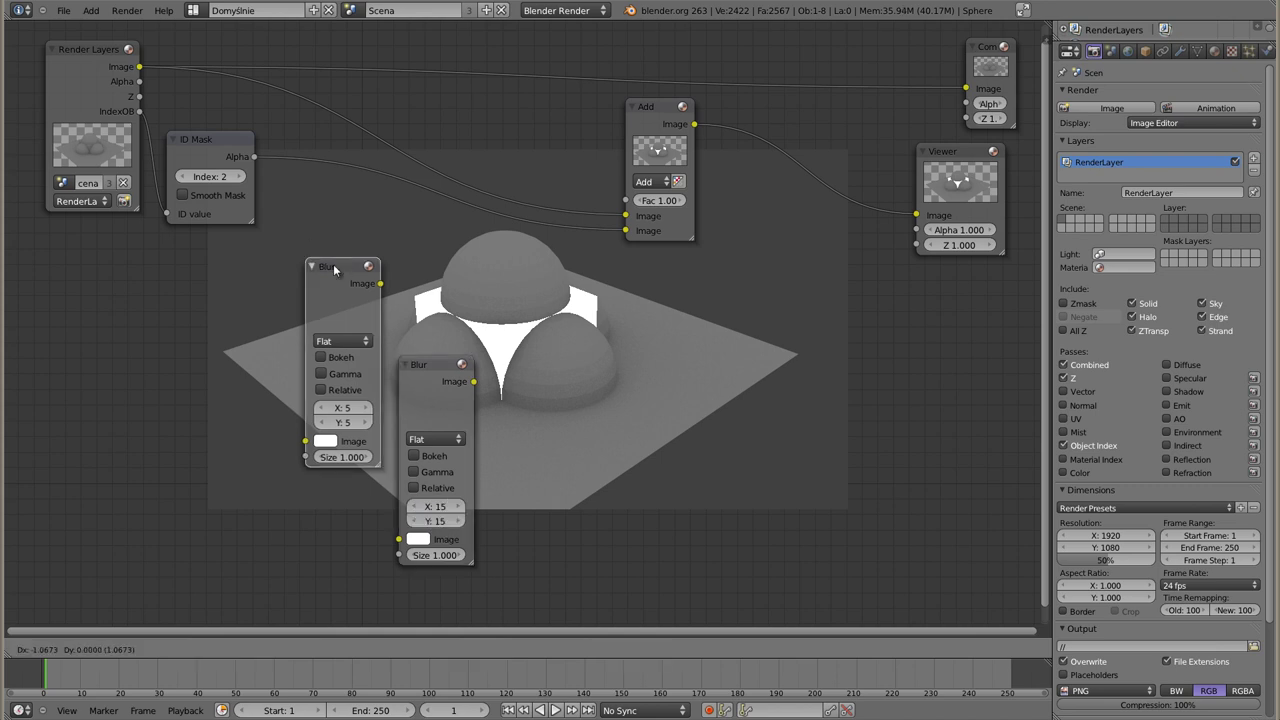
- Arrange the two Blur nodes and connect the ID mask to the first one
{"action": "left_click_drag", "start_coordinate": [340, 265], "coordinate": [323, 283]}
{"action": "mouse_move", "coordinate": [415, 368]}
{"action": "left_mouse_down"}
{"action": "mouse_move", "coordinate": [481, 439]}
{"action": "mouse_move", "coordinate": [483, 403]}
{"action": "left_mouse_up"}
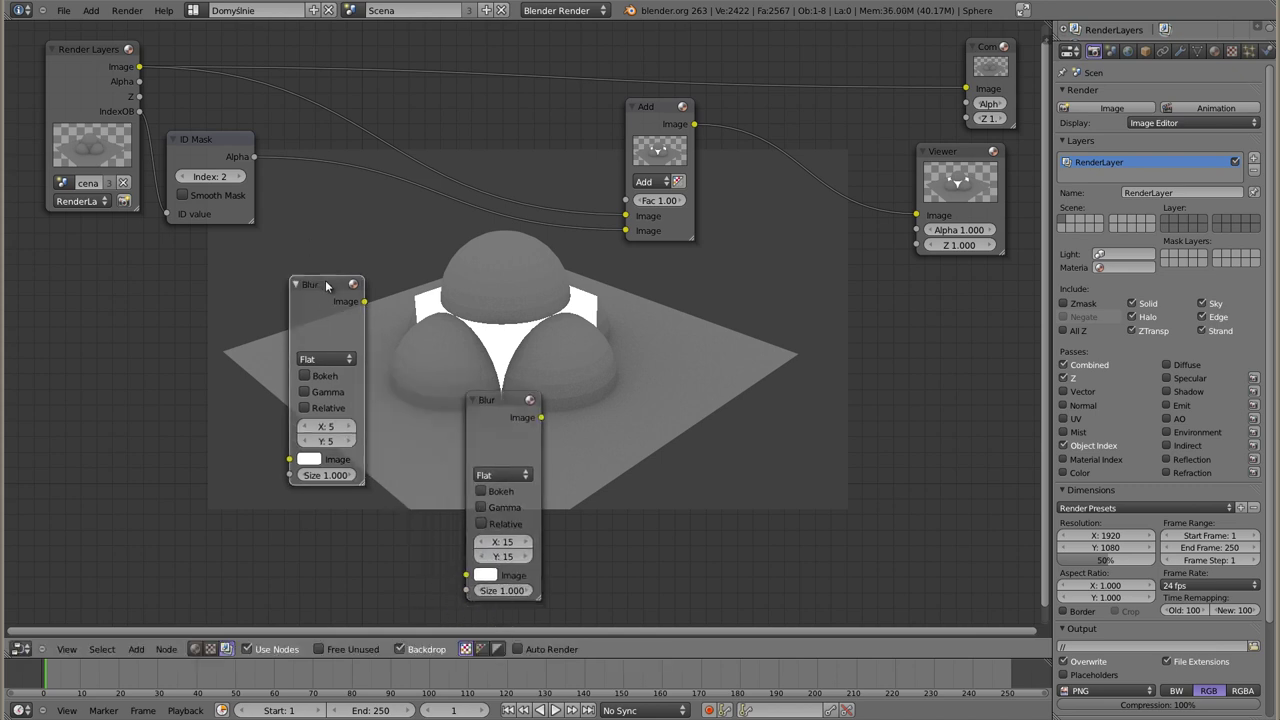
{"action": "left_click_drag", "start_coordinate": [323, 285], "coordinate": [366, 309]}
{"action": "mouse_move", "coordinate": [254, 157]}
{"action": "left_mouse_down"}
{"action": "mouse_move", "coordinate": [294, 418]}
{"action": "mouse_move", "coordinate": [332, 484]}
{"action": "left_mouse_up"}
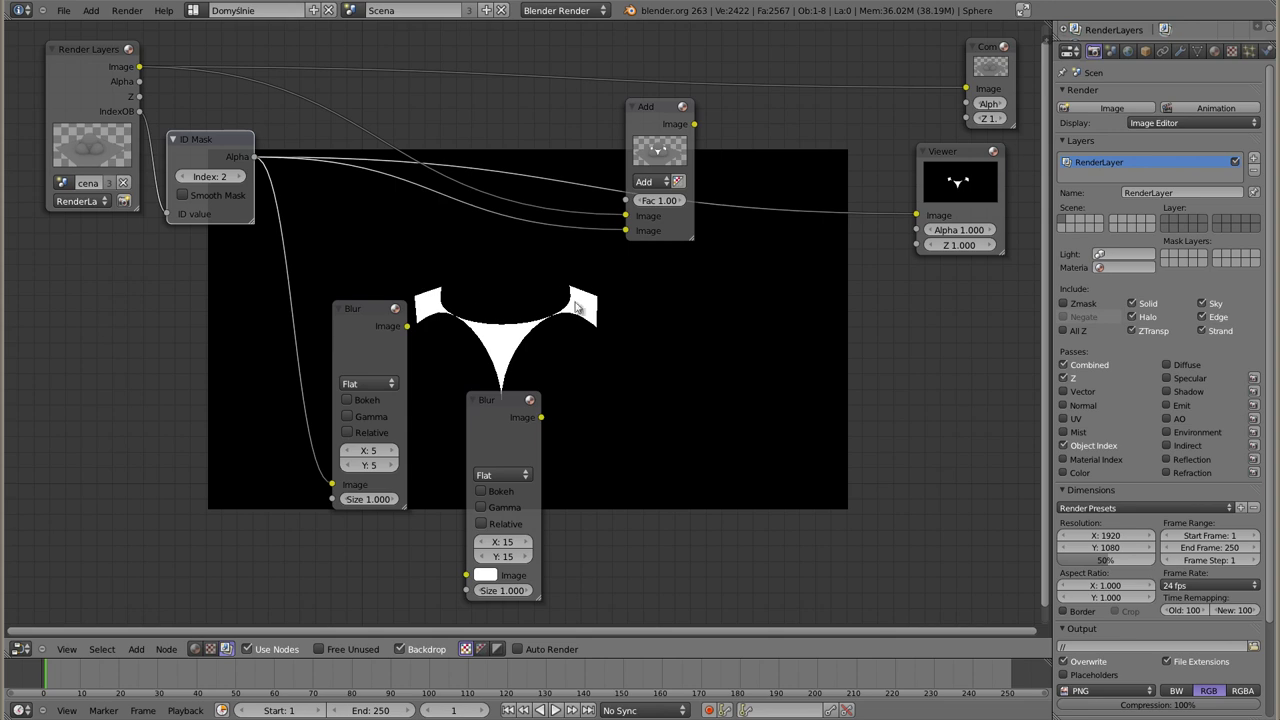
- Feed the 5-pixel blur into the 15-pixel blur, previewing each blur in turn
{"action": "left_click", "coordinate": [366, 313], "text": "ctrl+shift"}
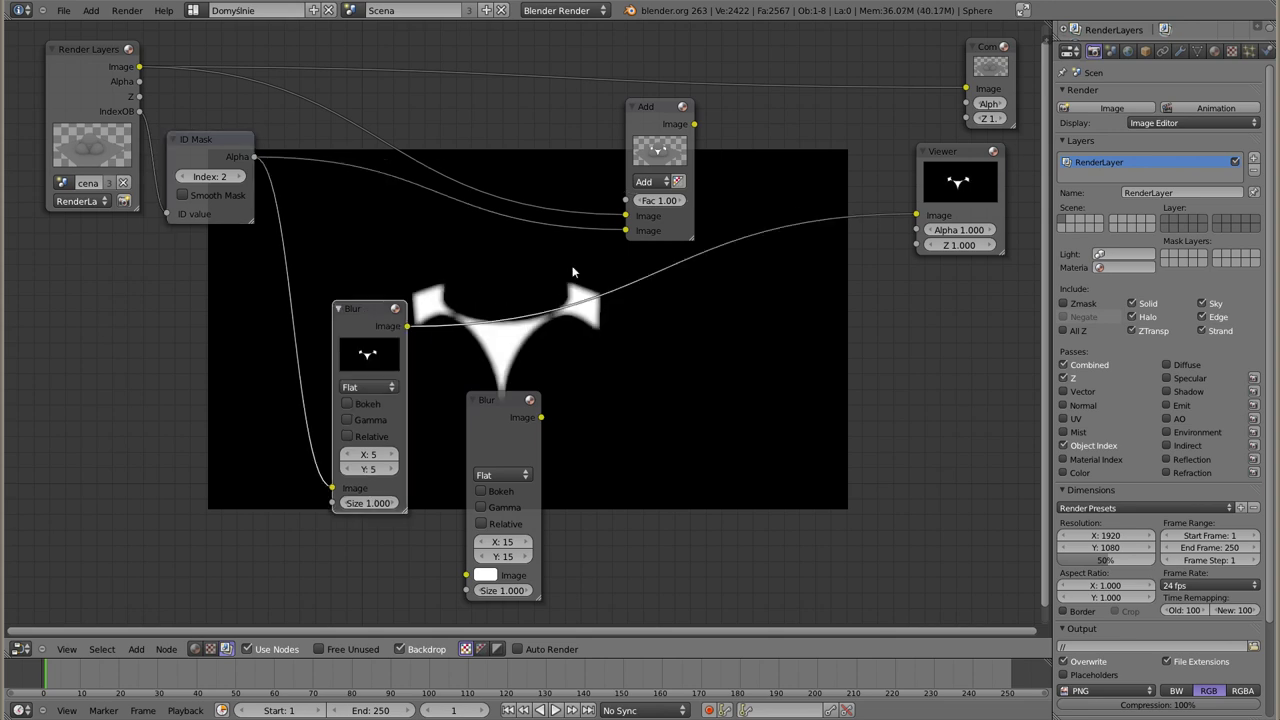
{"action": "mouse_move", "coordinate": [501, 398]}
{"action": "left_mouse_down"}
{"action": "mouse_move", "coordinate": [666, 397]}
{"action": "mouse_move", "coordinate": [644, 386]}
{"action": "left_mouse_up"}
{"action": "left_click_drag", "start_coordinate": [407, 326], "coordinate": [613, 560]}
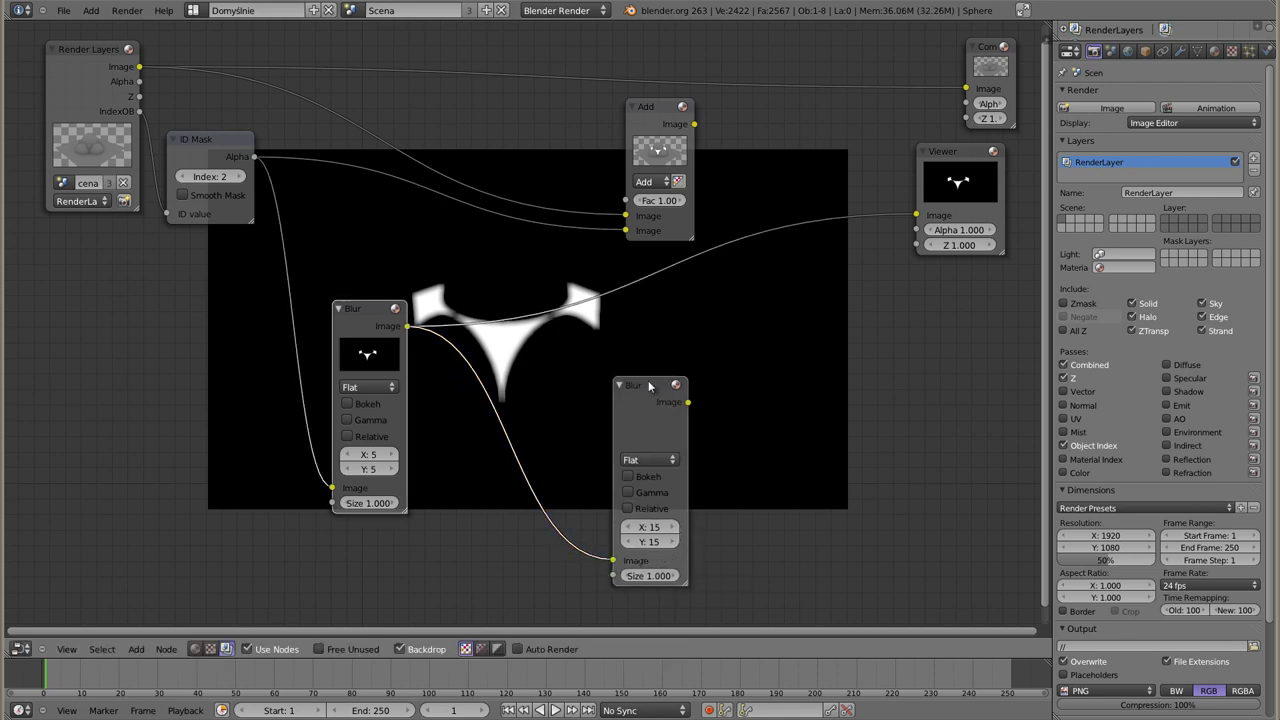
{"action": "left_click", "coordinate": [647, 389], "text": "ctrl+shift"}
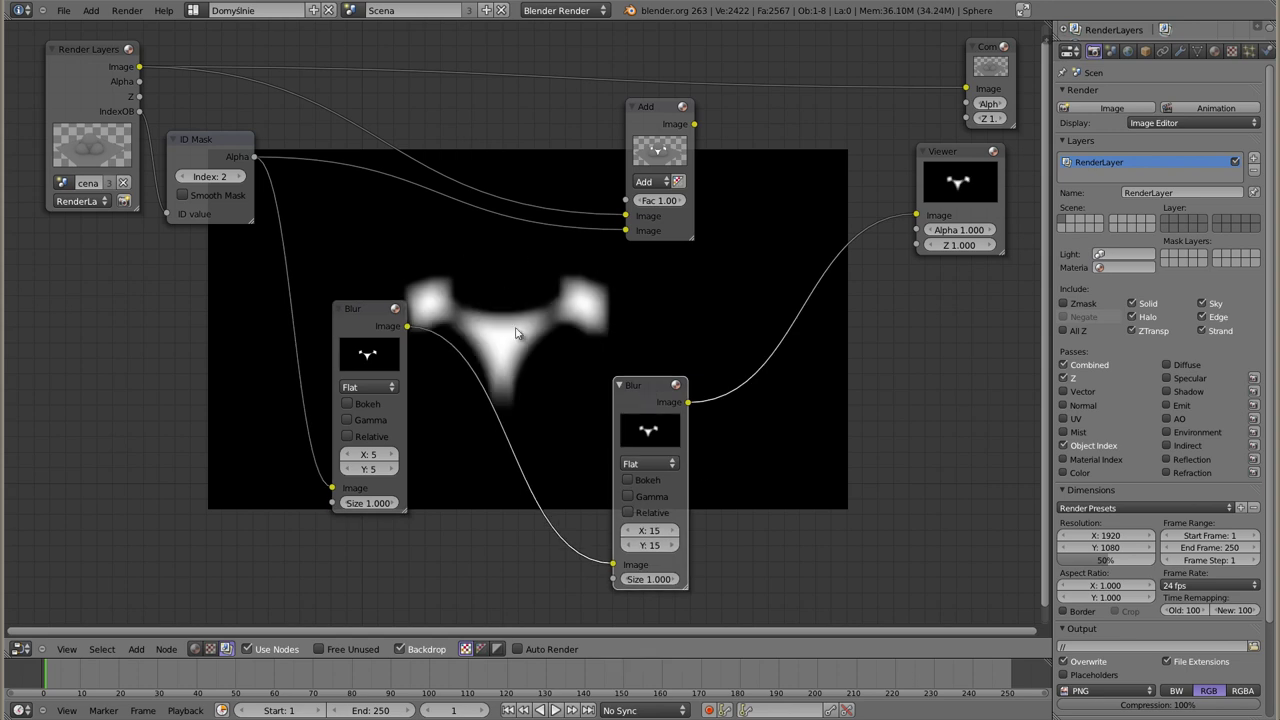
{"action": "left_click", "coordinate": [375, 309], "text": "ctrl+shift"}
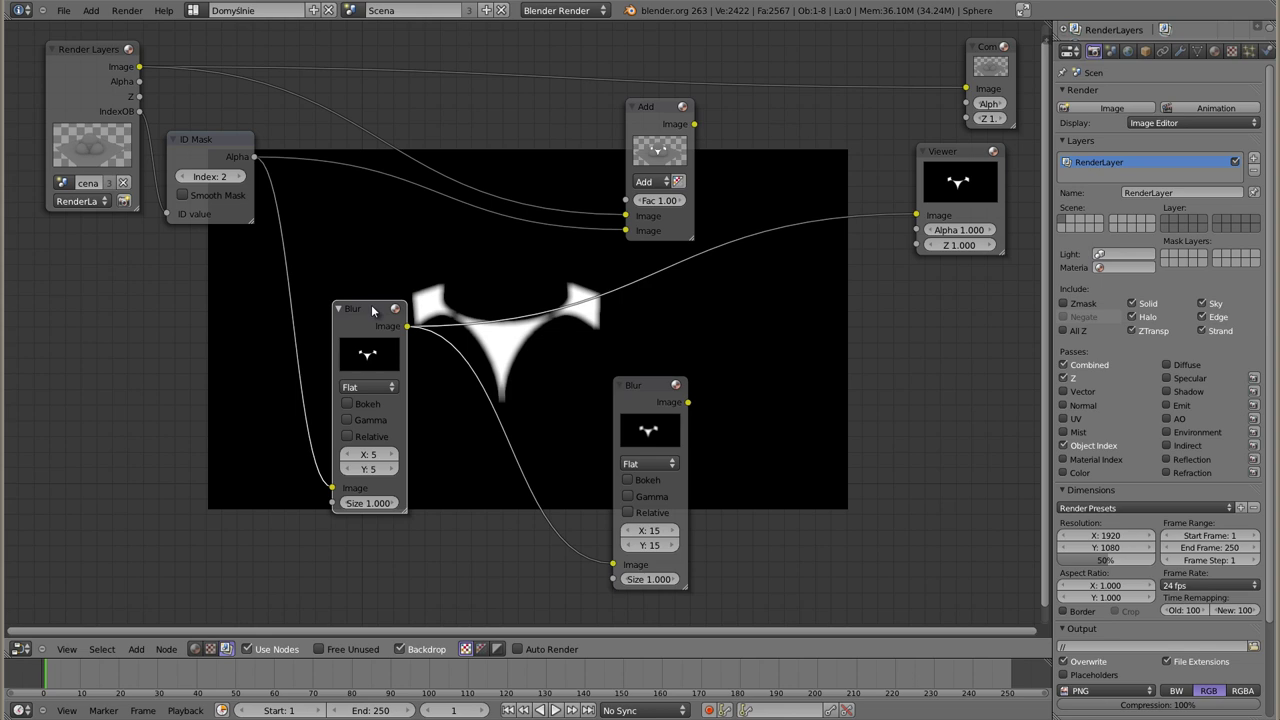
- Move the 15-pixel Blur right and duplicate the existing Add node
{"action": "left_click_drag", "start_coordinate": [645, 393], "coordinate": [815, 373]}
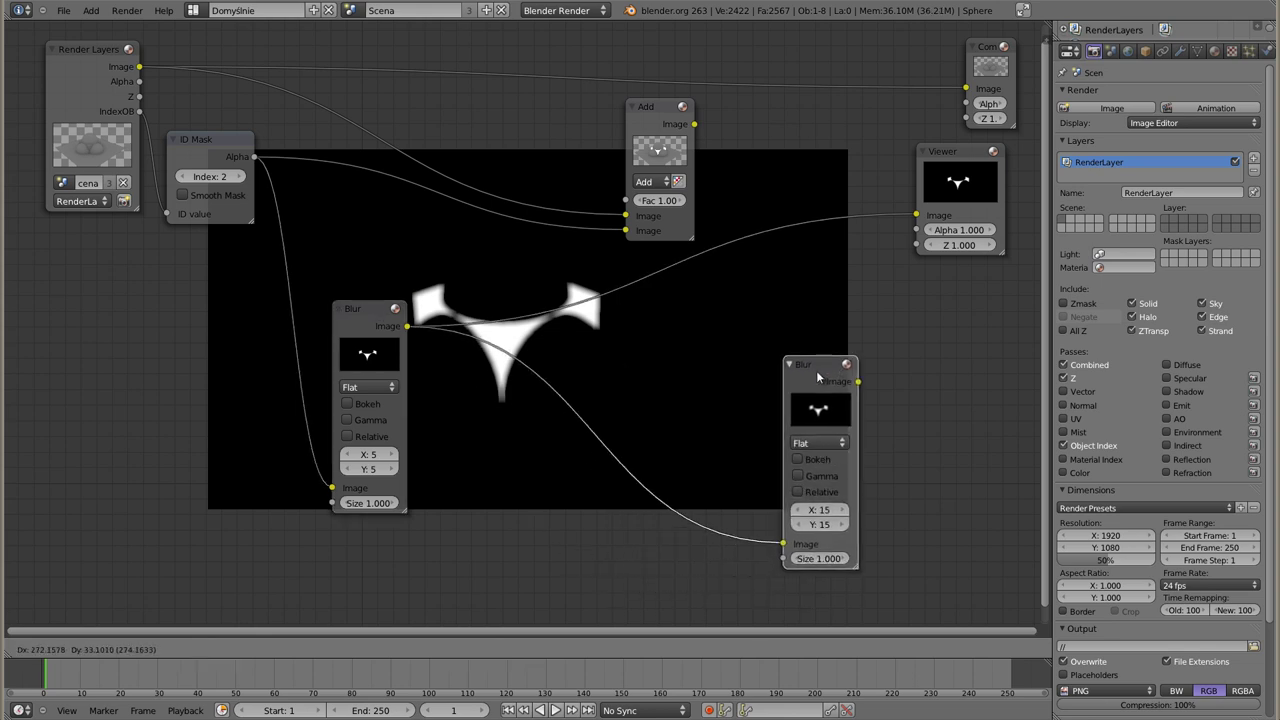
{"action": "left_click", "coordinate": [665, 106]}
{"action": "key", "text": "shift+d"}
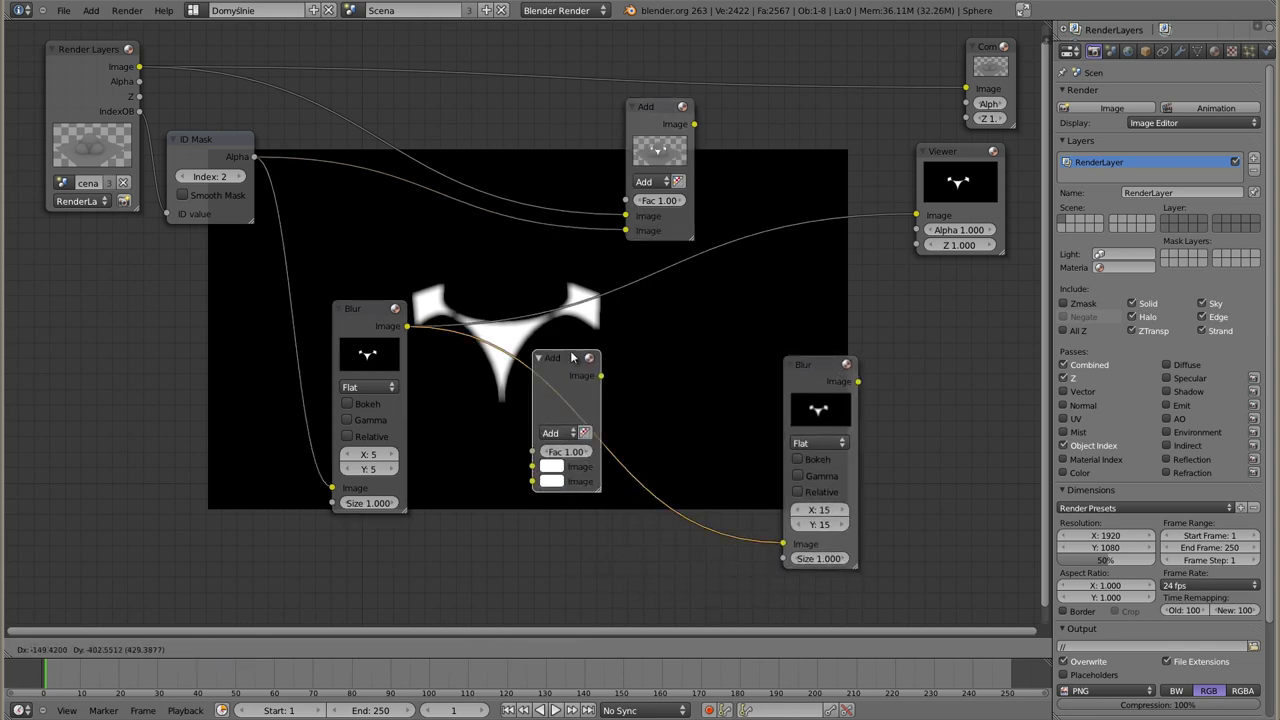
- Drop the copied Add node between the blurs and arrange it beside the 15-pixel Blur
{"action": "left_click", "coordinate": [570, 358]}
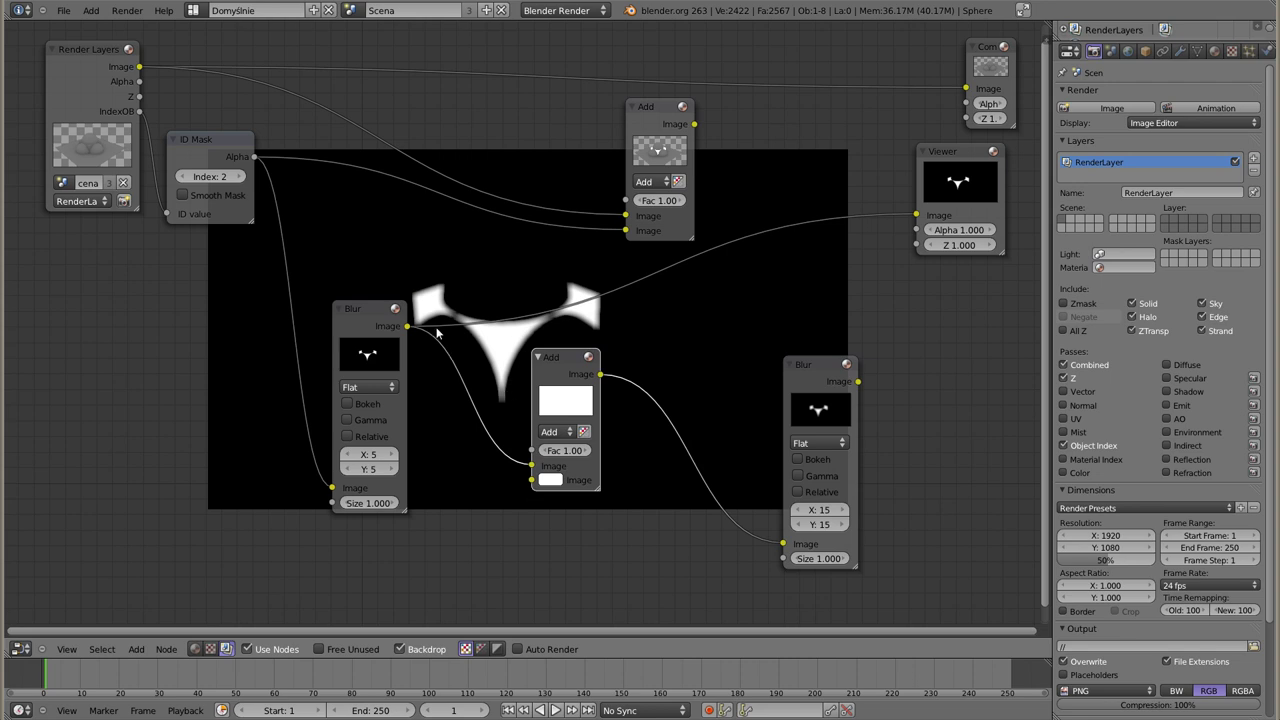
{"action": "left_click_drag", "start_coordinate": [568, 365], "coordinate": [594, 369]}
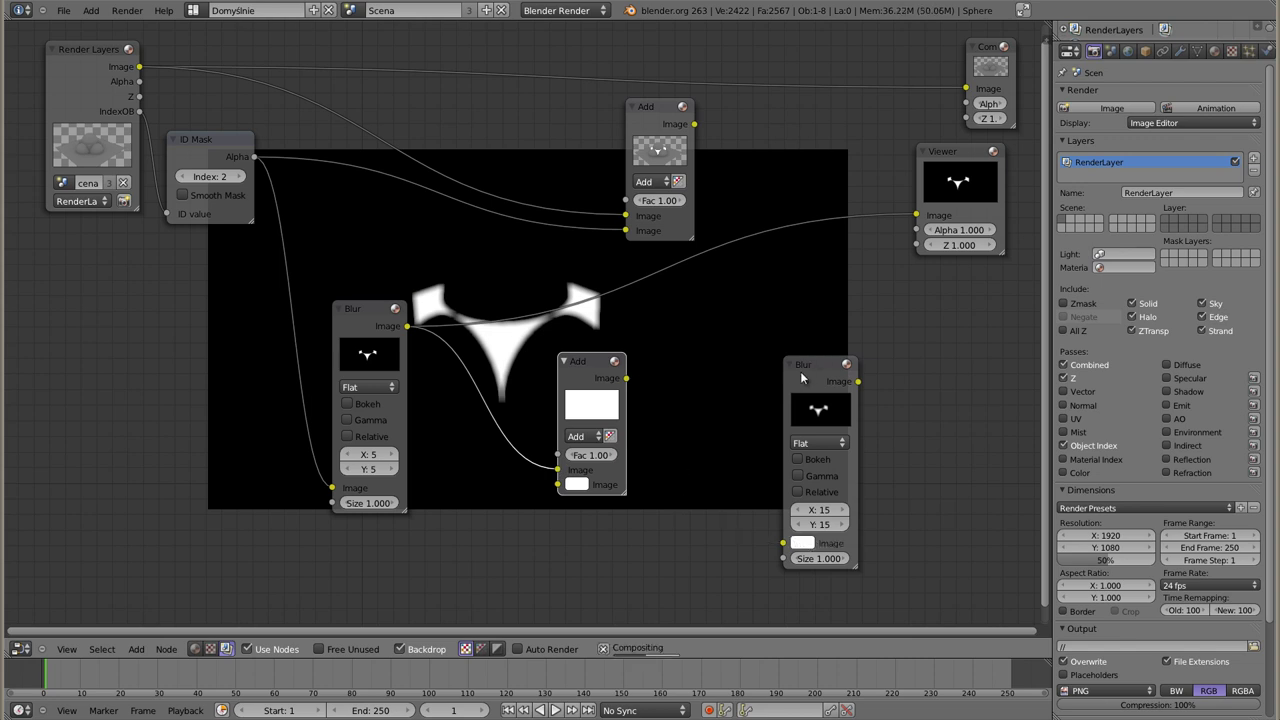
{"action": "left_click_drag", "start_coordinate": [805, 364], "coordinate": [448, 451]}
{"action": "left_click_drag", "start_coordinate": [586, 366], "coordinate": [717, 318]}
{"action": "mouse_move", "coordinate": [478, 451]}
{"action": "left_mouse_down"}
{"action": "mouse_move", "coordinate": [493, 396]}
{"action": "mouse_move", "coordinate": [690, 437]}
{"action": "left_mouse_up"}
- Feed the render image and ID mask into the lower Blur node
{"action": "left_click_drag", "start_coordinate": [440, 577], "coordinate": [139, 66]}
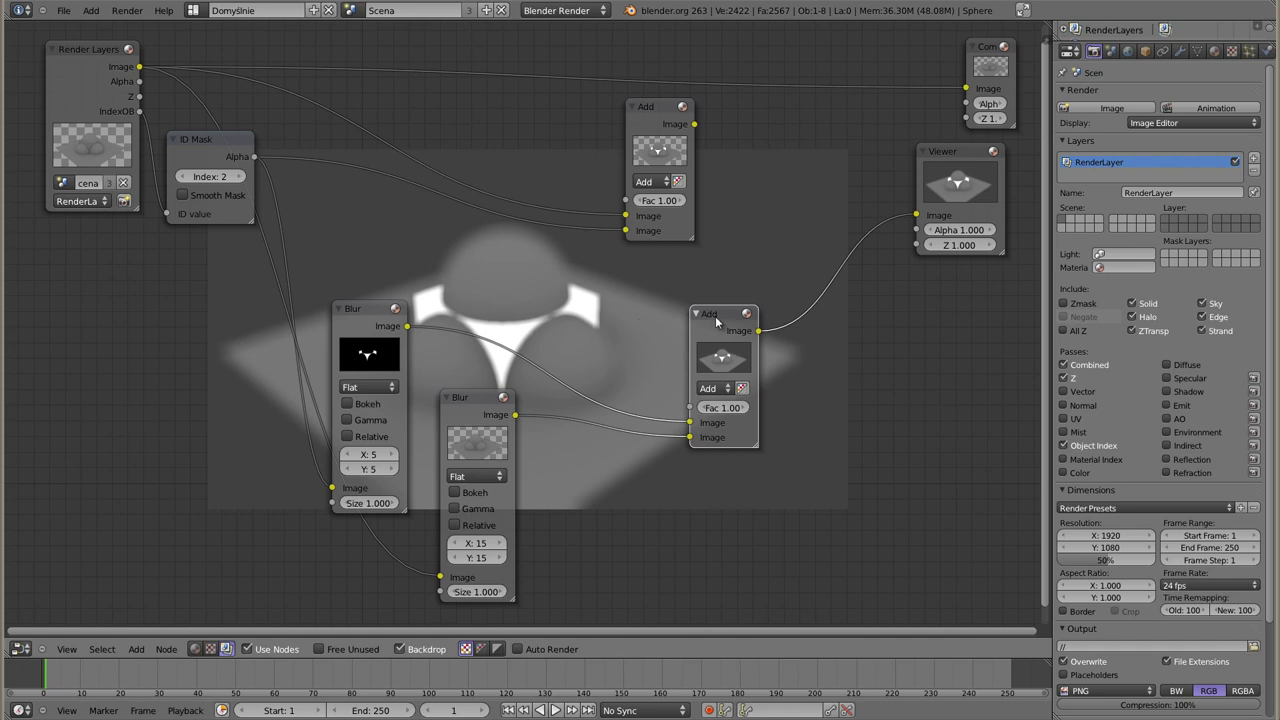
{"action": "left_click_drag", "start_coordinate": [254, 157], "coordinate": [440, 577]}
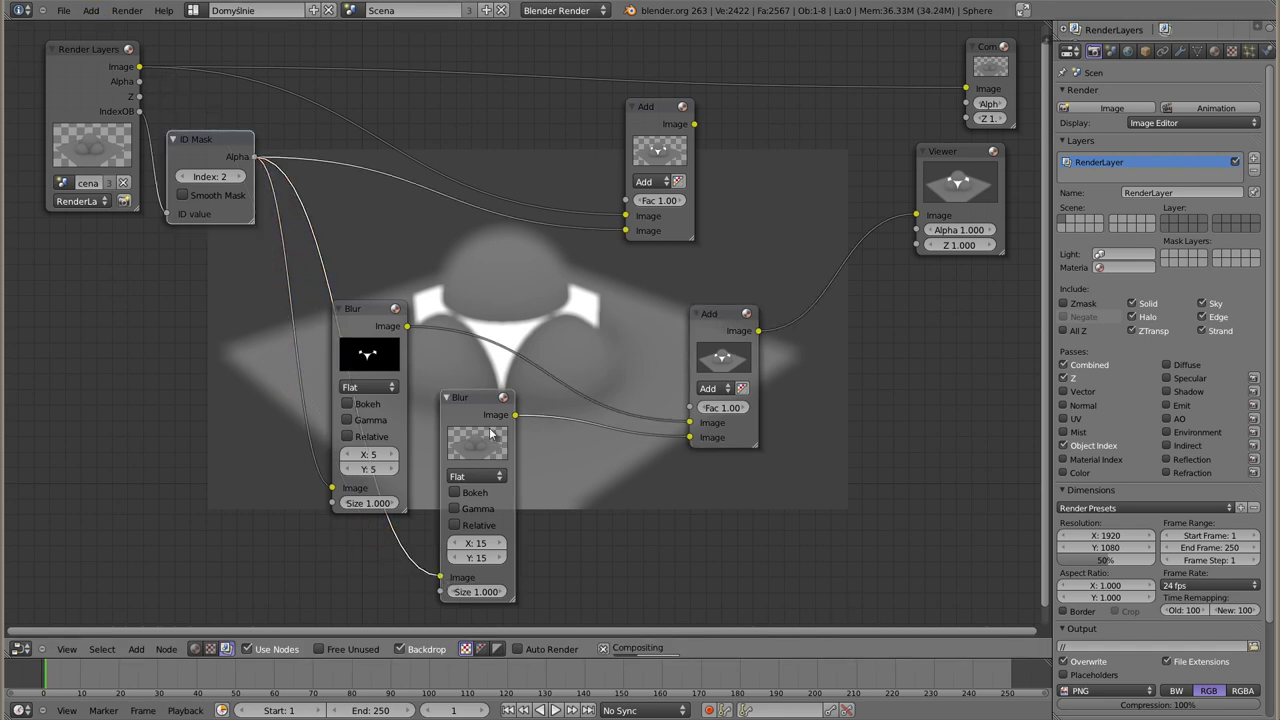
{"action": "left_click_drag", "start_coordinate": [500, 400], "coordinate": [500, 407]}
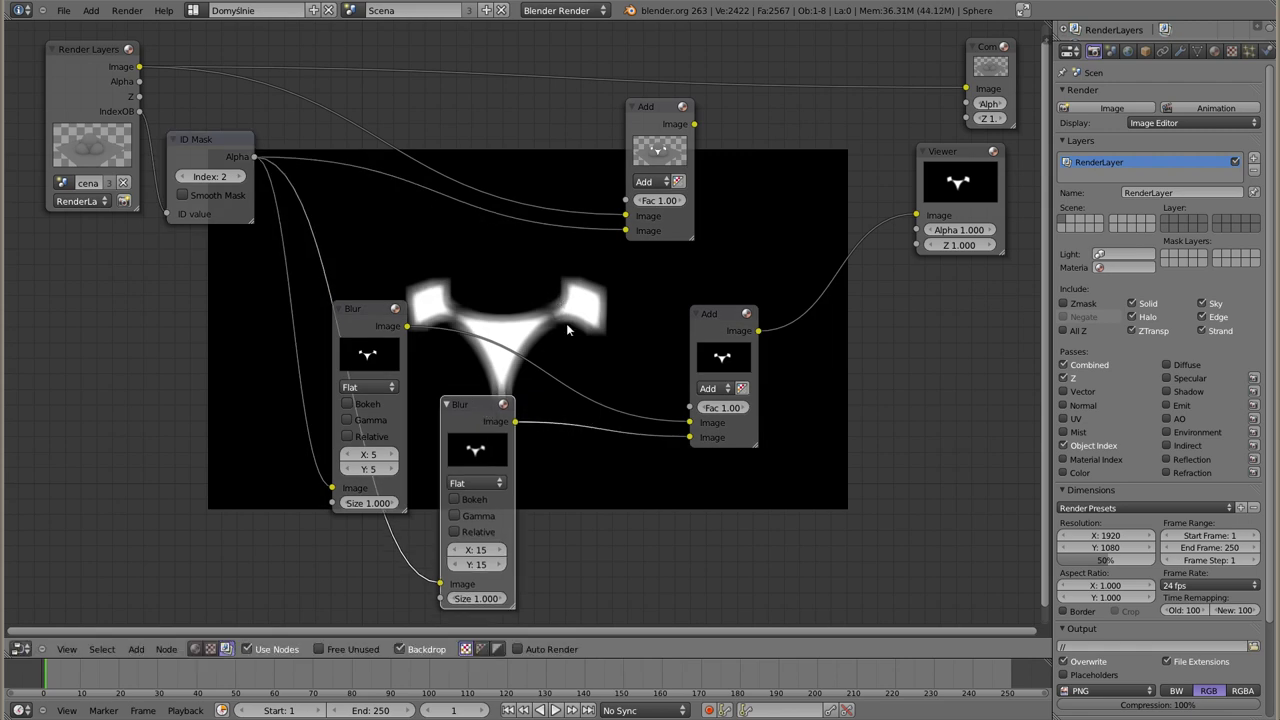
- Chain the first blur into the second, set both to Gaussian, and nudge the Add nodes
{"action": "left_click_drag", "start_coordinate": [448, 407], "coordinate": [493, 427]}
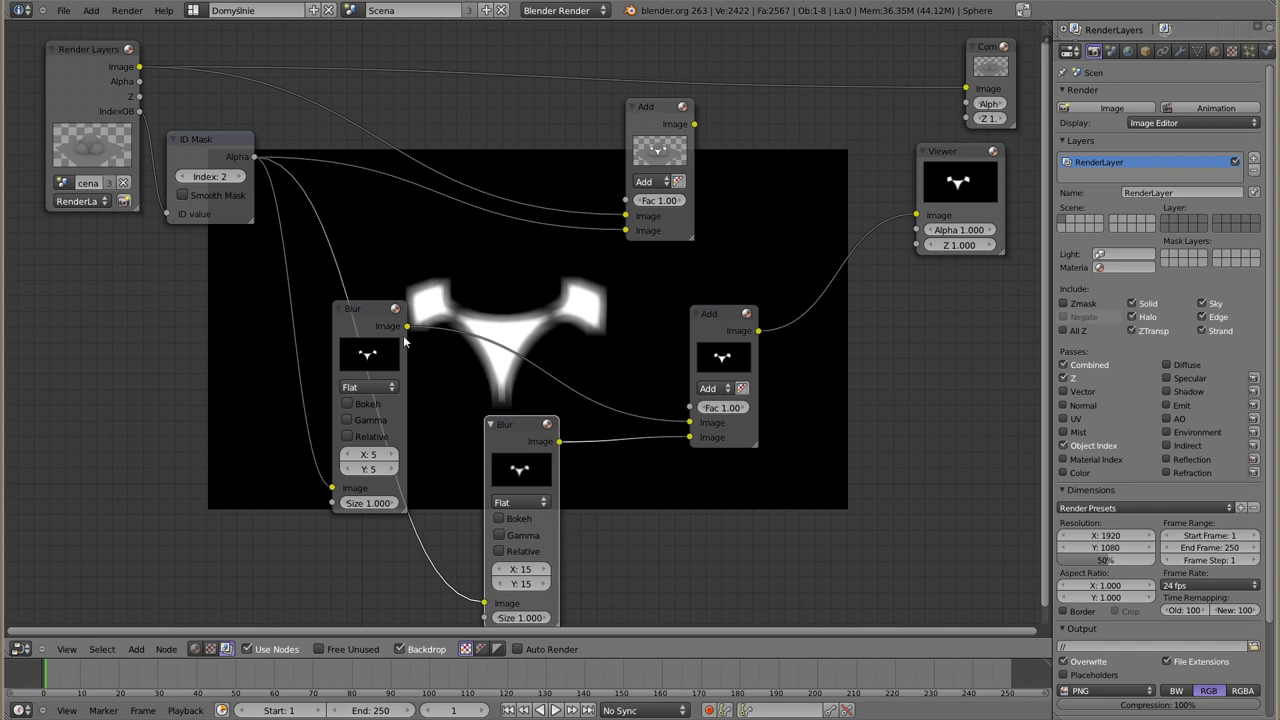
{"action": "left_click_drag", "start_coordinate": [407, 326], "coordinate": [484, 603]}
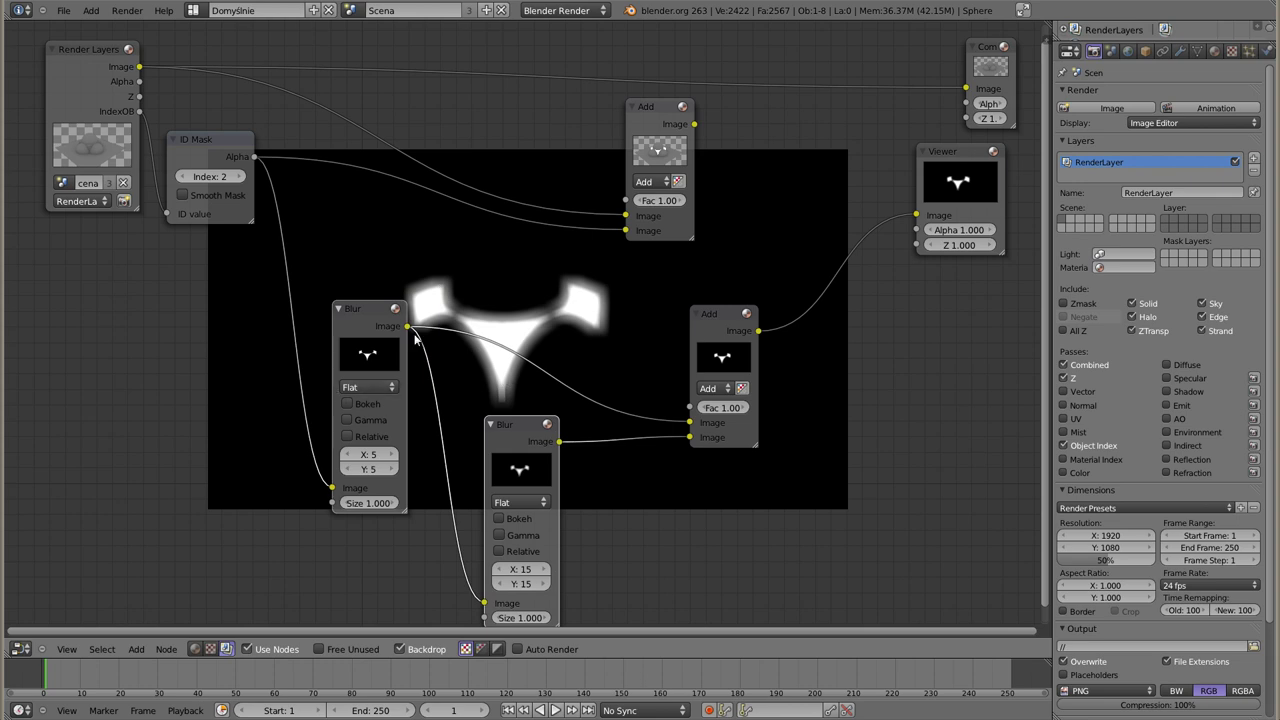
{"action": "left_click", "coordinate": [365, 389]}
{"action": "left_click", "coordinate": [372, 330]}
{"action": "left_click", "coordinate": [527, 502]}
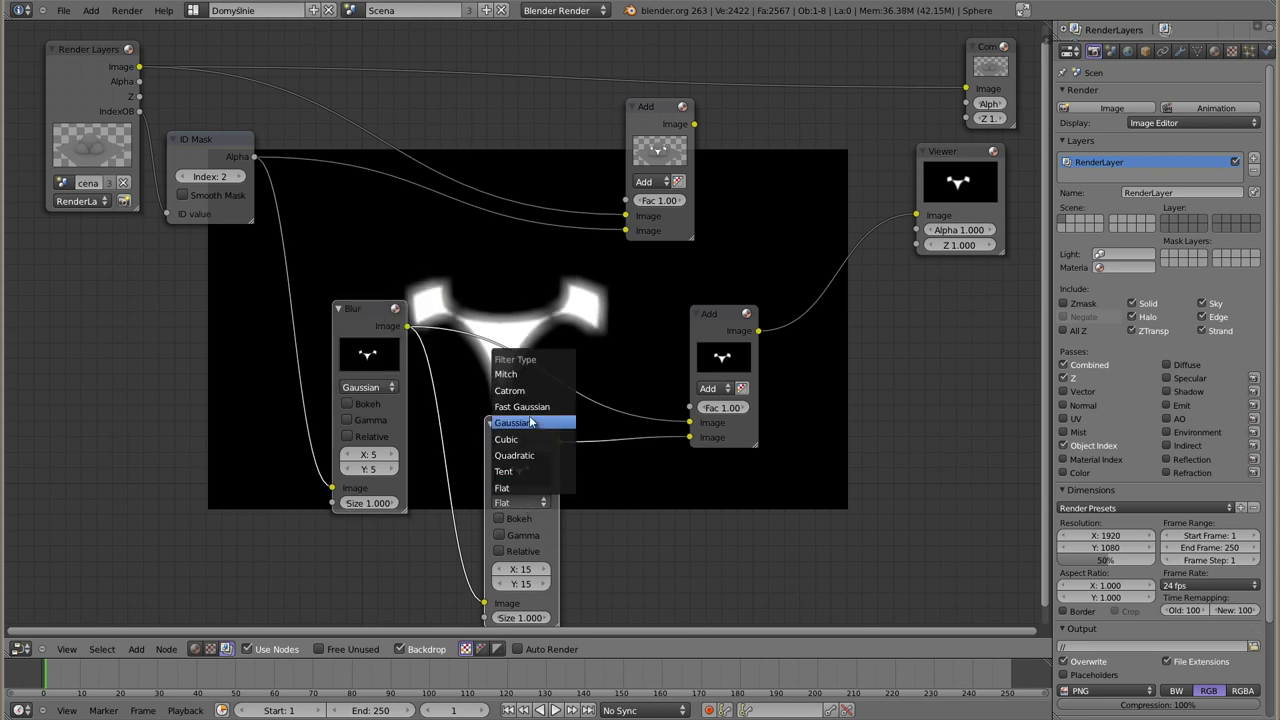
{"action": "left_click", "coordinate": [530, 423]}
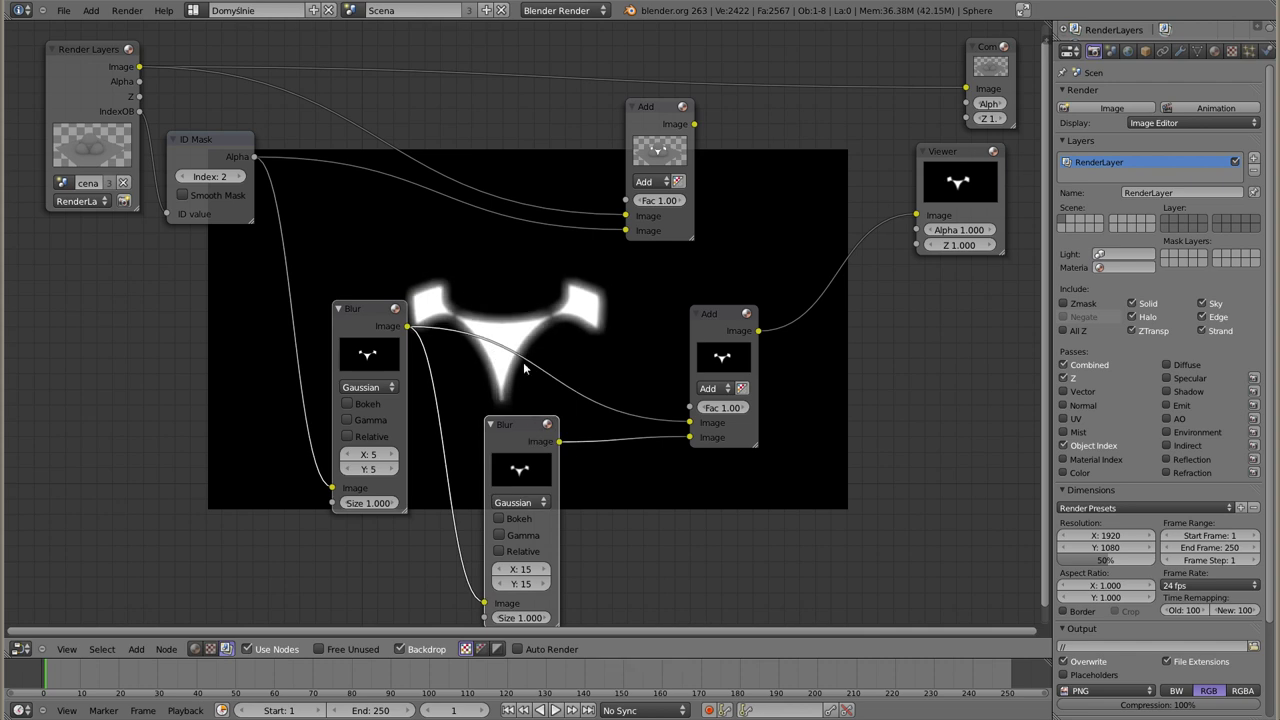
{"action": "left_click_drag", "start_coordinate": [738, 312], "coordinate": [690, 306]}
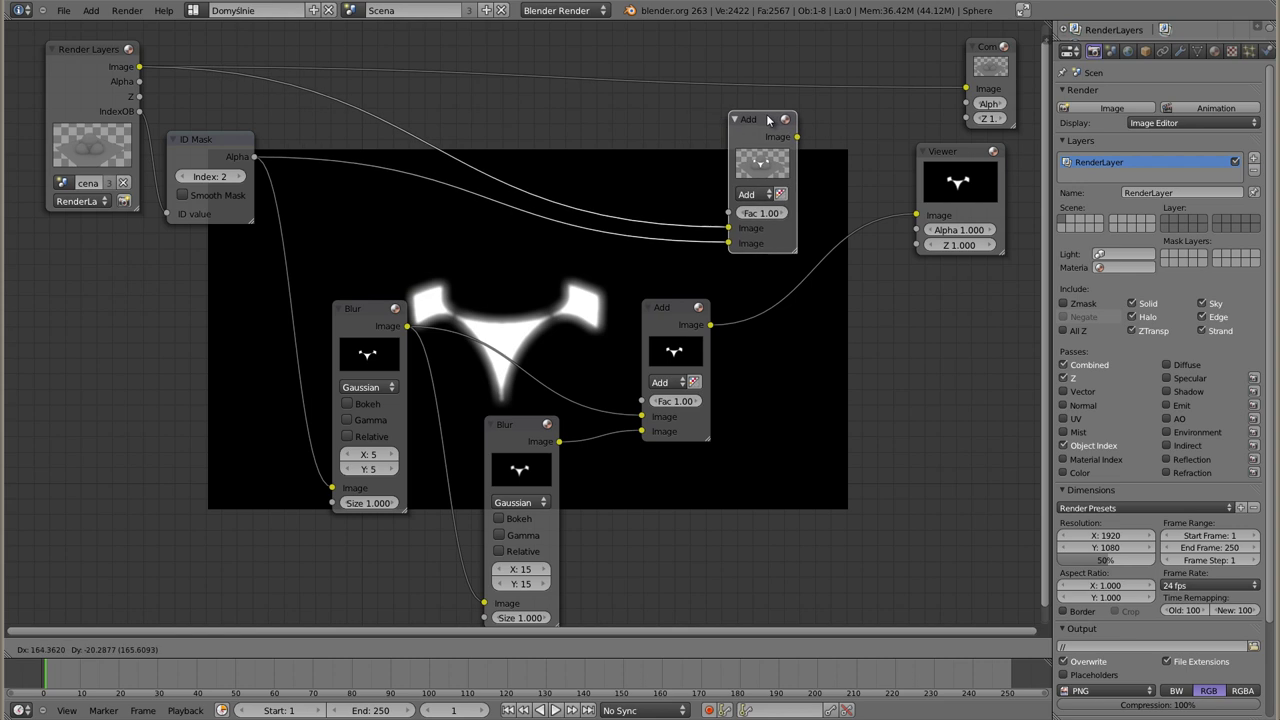
{"action": "left_click_drag", "start_coordinate": [717, 115], "coordinate": [770, 119]}
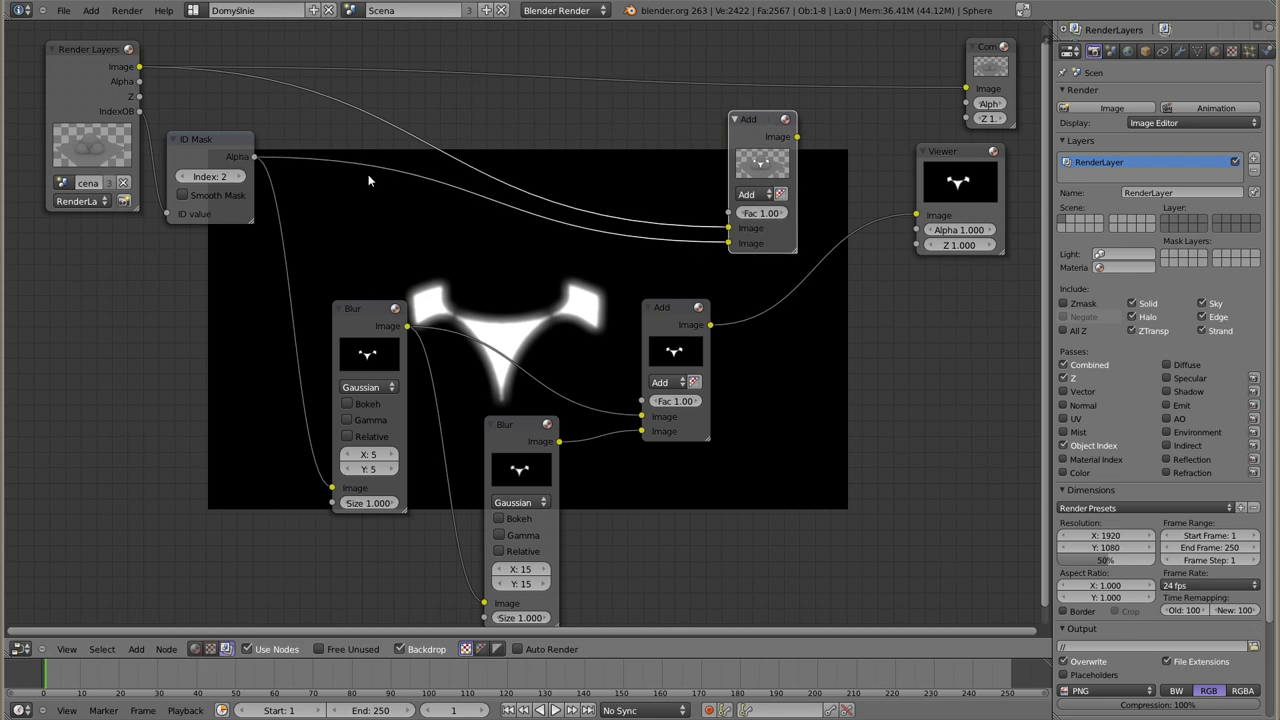
- Link the combined blur glow into the top Add node and preview the glowing render
{"action": "left_click", "coordinate": [760, 140], "text": "ctrl+shift"}
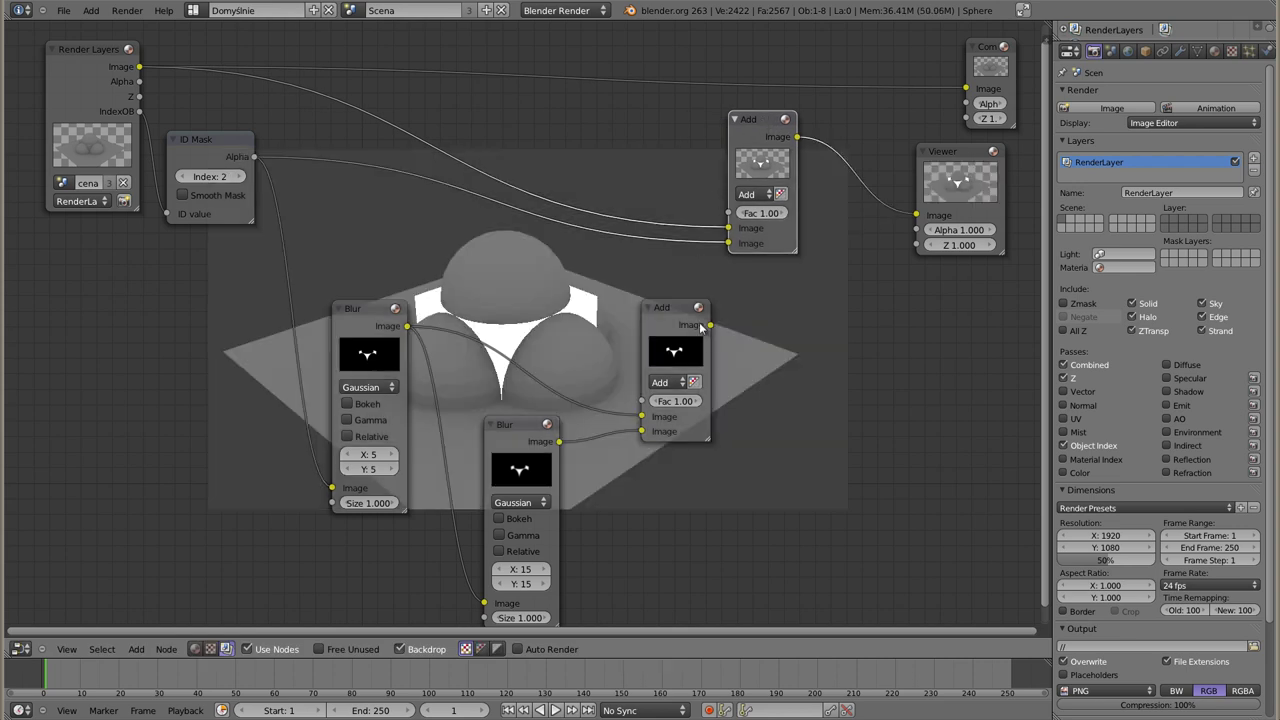
{"action": "left_click_drag", "start_coordinate": [710, 325], "coordinate": [729, 243]}
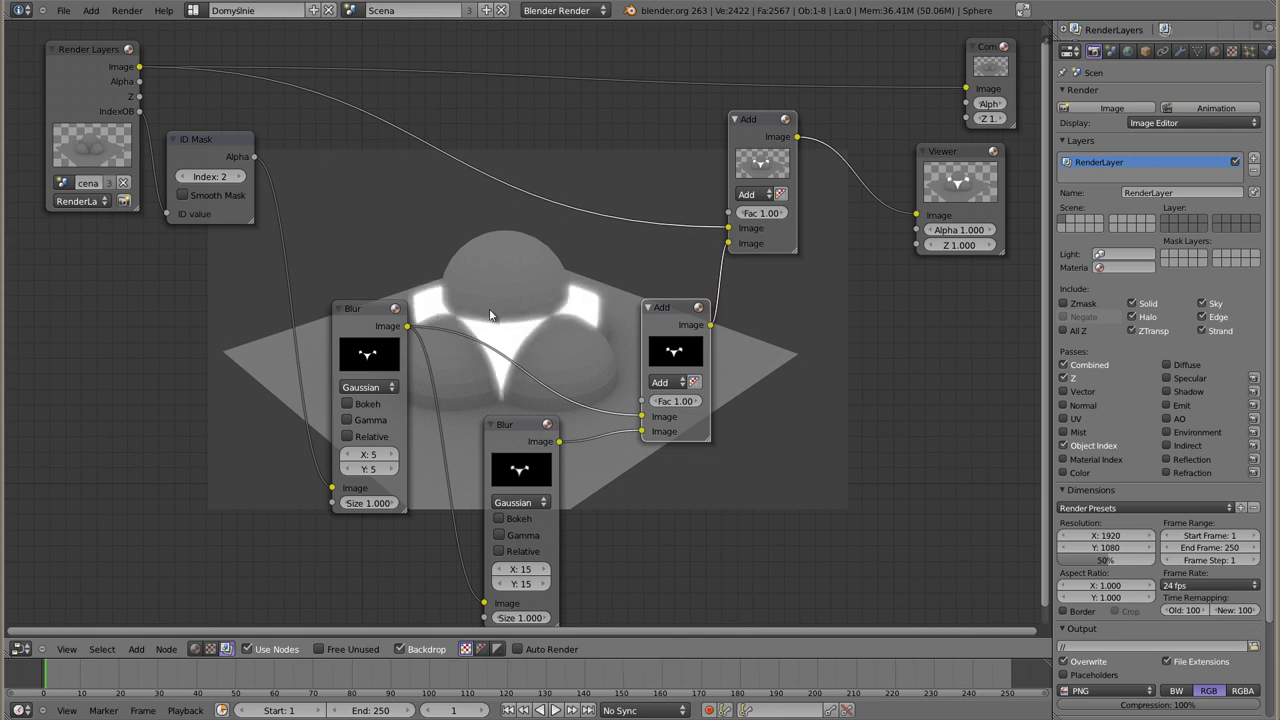
{"action": "left_click_drag", "start_coordinate": [345, 316], "coordinate": [326, 322]}
{"action": "left_click_drag", "start_coordinate": [510, 423], "coordinate": [476, 403]}
- Tidy the layout by moving the blur, Add, Render Layers and ID Mask nodes
{"action": "left_click_drag", "start_coordinate": [665, 308], "coordinate": [640, 270]}
{"action": "left_click_drag", "start_coordinate": [506, 410], "coordinate": [549, 409]}
{"action": "left_click_drag", "start_coordinate": [366, 316], "coordinate": [441, 330]}
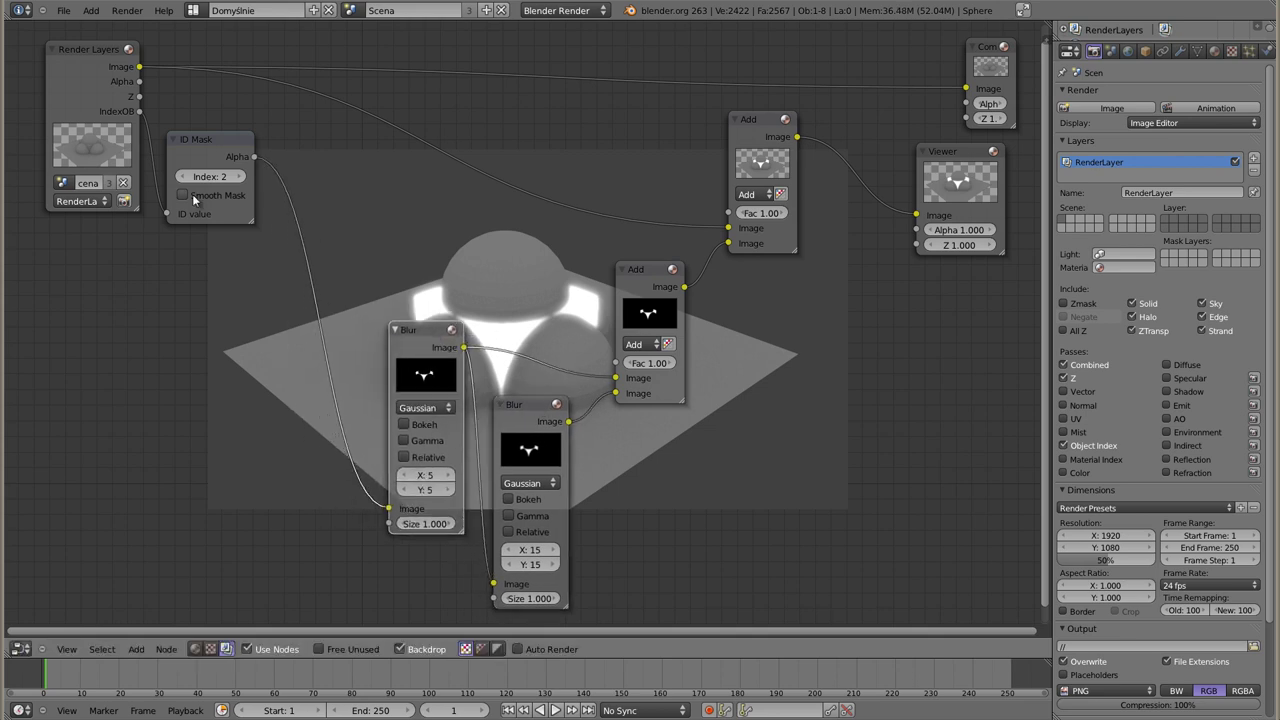
{"action": "left_click_drag", "start_coordinate": [110, 68], "coordinate": [91, 66]}
- Insert an RGB Curves node between the ID Mask and the first blur and preview it
{"action": "left_click_drag", "start_coordinate": [205, 142], "coordinate": [175, 121]}
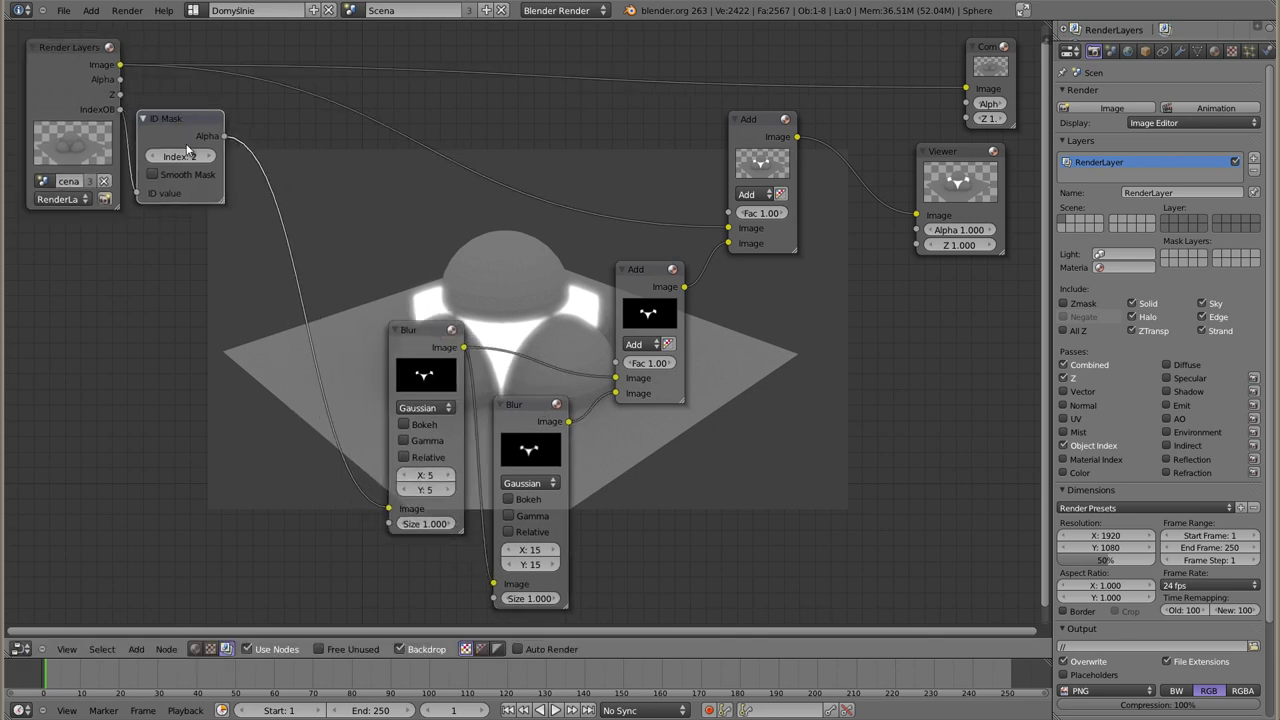
{"action": "key", "text": "shift+a"}
{"action": "left_click", "coordinate": [225, 255]}
{"action": "left_click", "coordinate": [270, 226]}
{"action": "left_click_drag", "start_coordinate": [270, 226], "coordinate": [309, 202]}
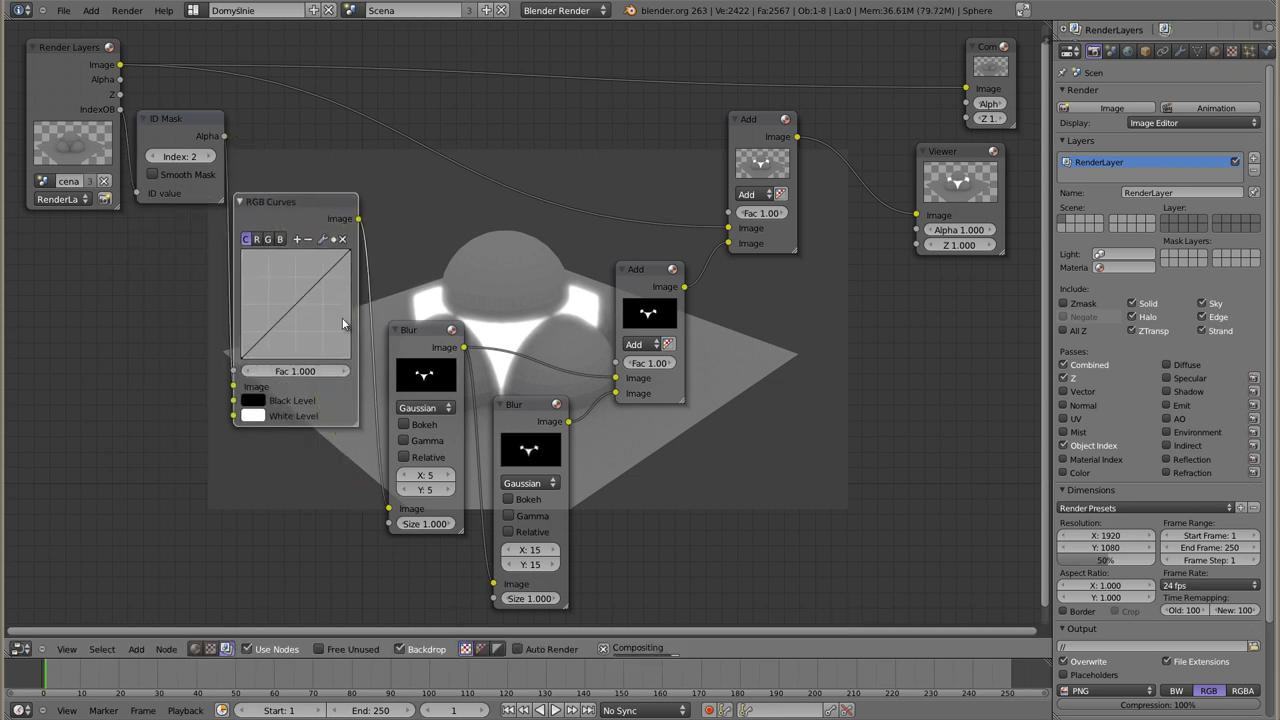
{"action": "left_click", "coordinate": [309, 202], "text": "ctrl+shift"}
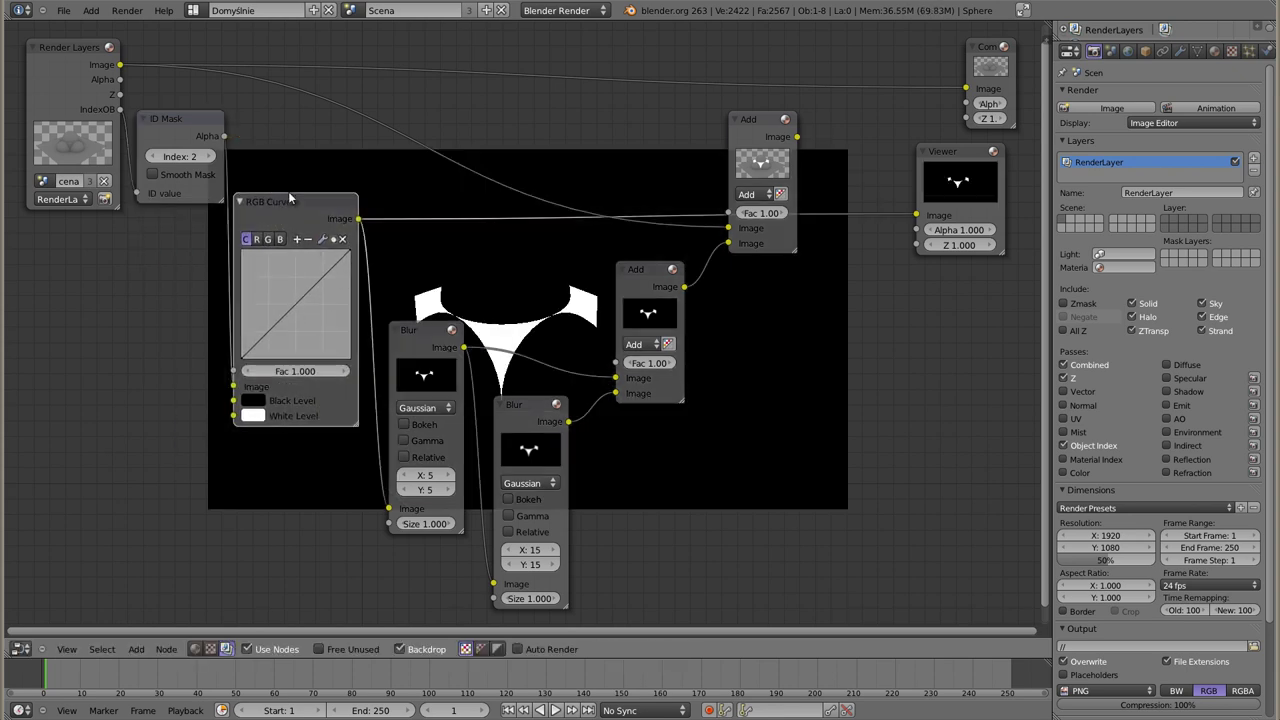
{"action": "left_click_drag", "start_coordinate": [285, 197], "coordinate": [295, 174]}
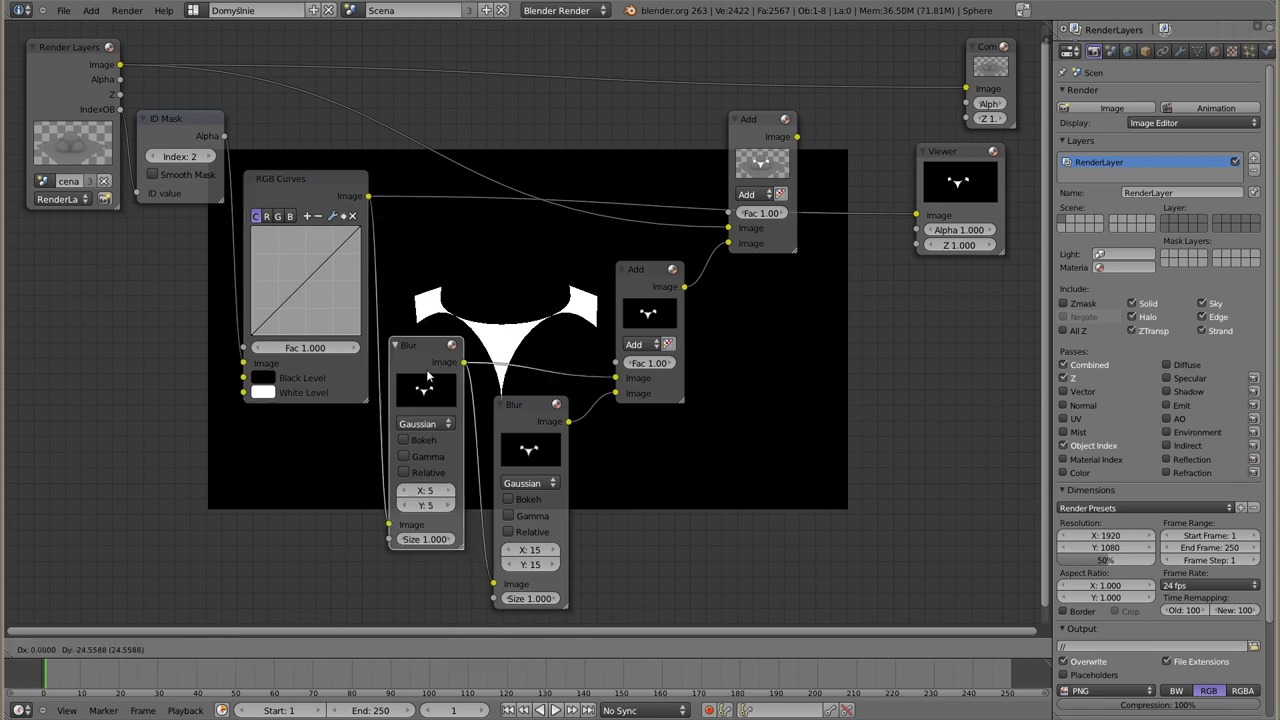
- Collapse both Blur nodes and the glow Add node and tuck them lower down
{"action": "left_click", "coordinate": [395, 330]}
{"action": "left_click", "coordinate": [499, 404]}
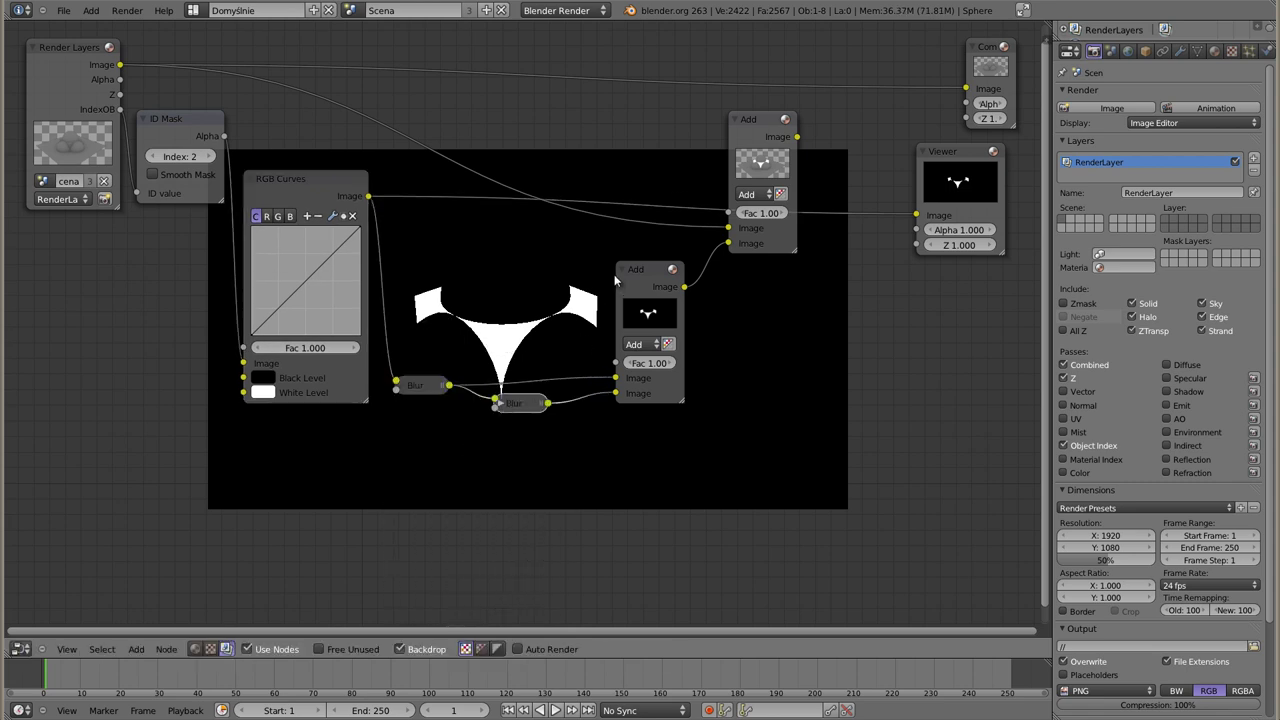
{"action": "left_click", "coordinate": [621, 269]}
{"action": "left_click_drag", "start_coordinate": [637, 270], "coordinate": [662, 387]}
{"action": "left_click_drag", "start_coordinate": [520, 404], "coordinate": [508, 487]}
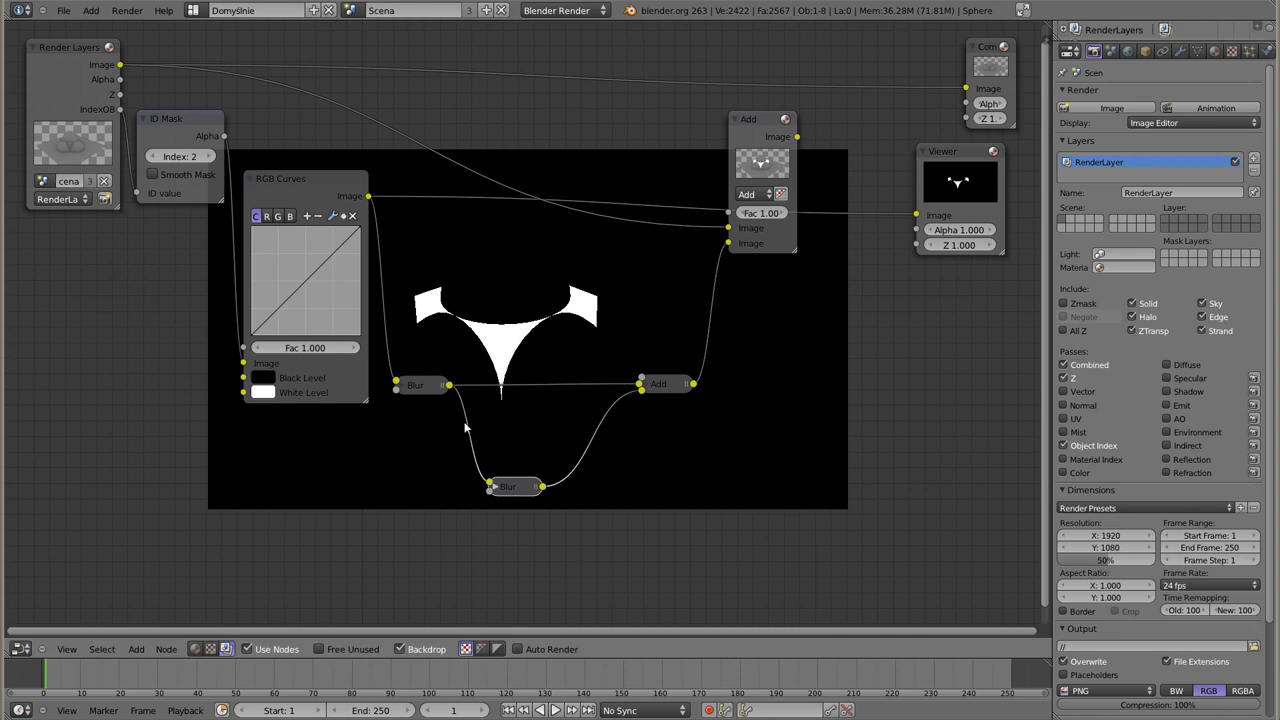
{"action": "left_click_drag", "start_coordinate": [430, 386], "coordinate": [427, 457]}
{"action": "left_click_drag", "start_coordinate": [668, 388], "coordinate": [643, 466]}
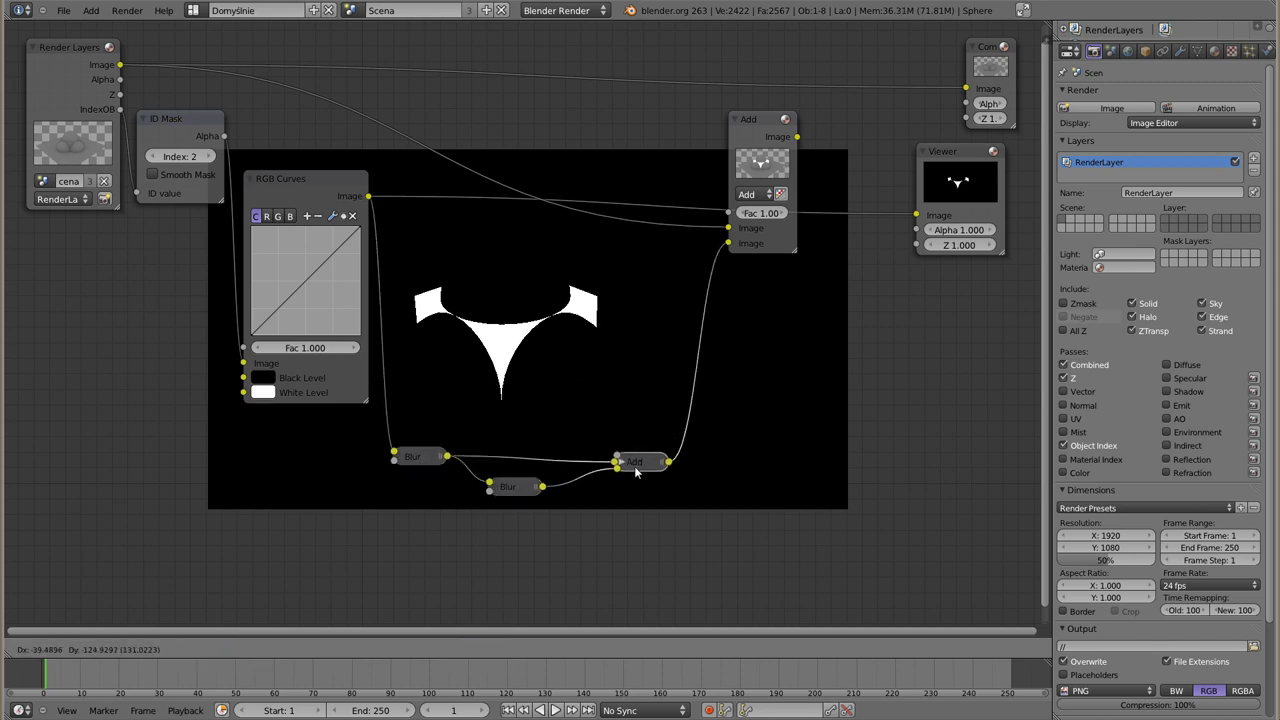
- Bend the blue channel curve upward in RGB Curves and compare with the combined curve
{"action": "left_click", "coordinate": [290, 217]}
{"action": "left_click_drag", "start_coordinate": [305, 282], "coordinate": [284, 257]}
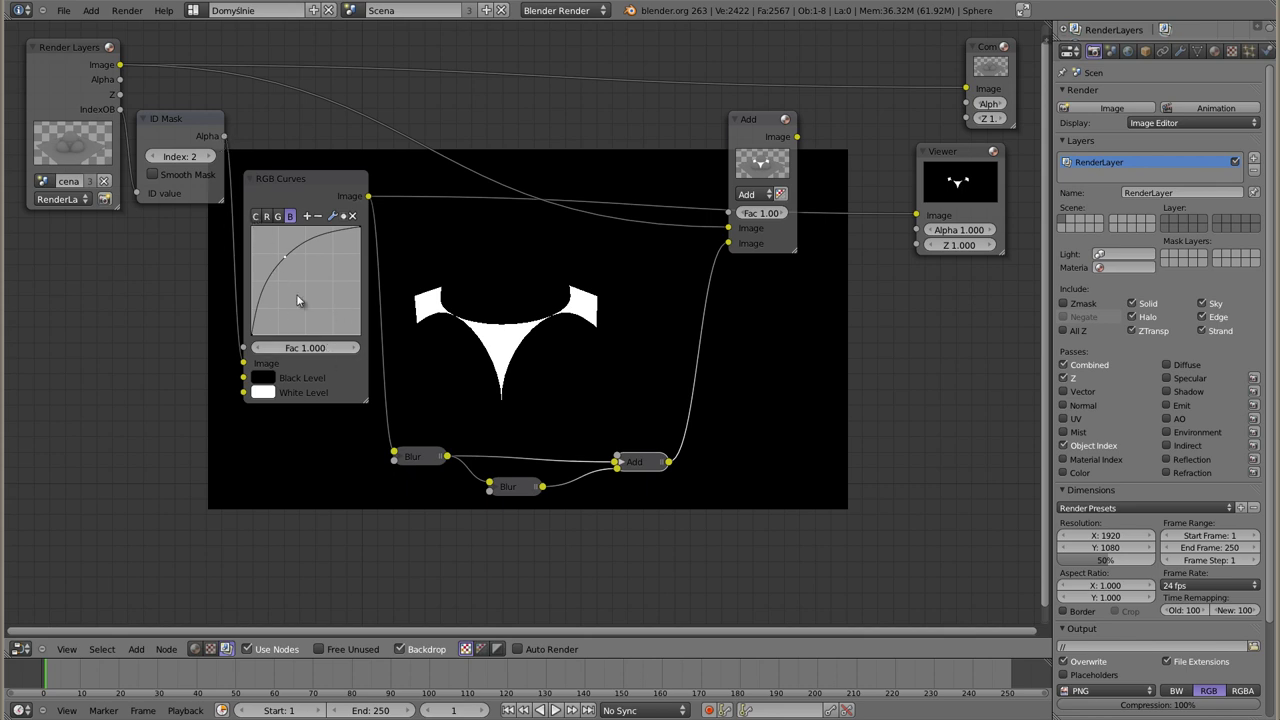
{"action": "left_click", "coordinate": [256, 216]}
{"action": "left_click", "coordinate": [290, 216]}
- Delete the RGB Curves node and add a colour Mix node set to Multiply
{"action": "key", "text": "ctrl+x"}
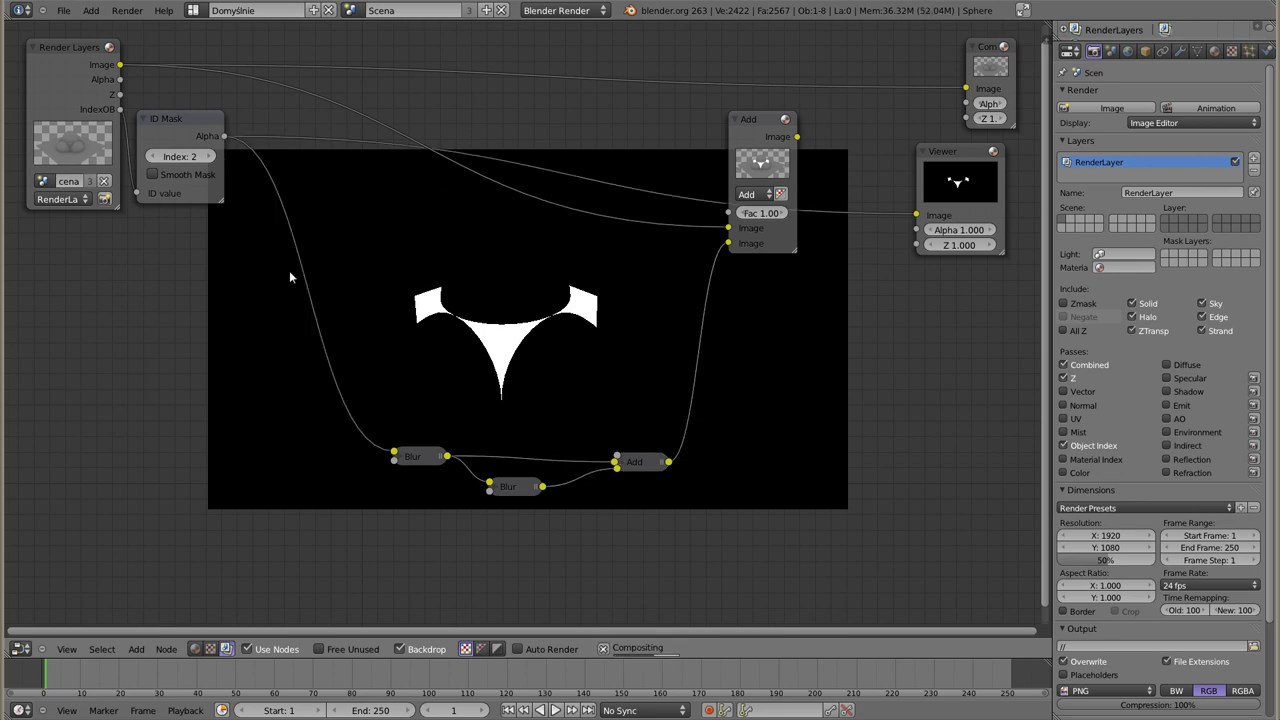
{"action": "key", "text": "shift+a"}
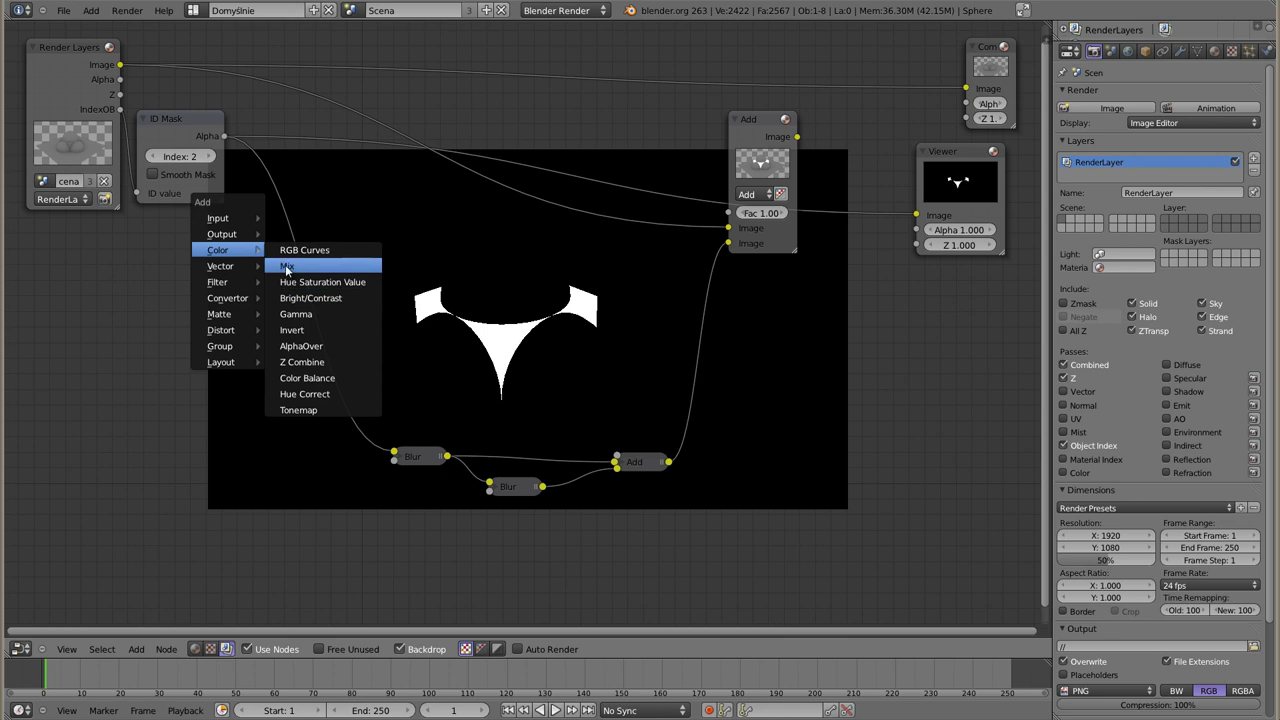
{"action": "left_click", "coordinate": [290, 263]}
{"action": "left_click", "coordinate": [221, 304]}
{"action": "left_click", "coordinate": [214, 376]}
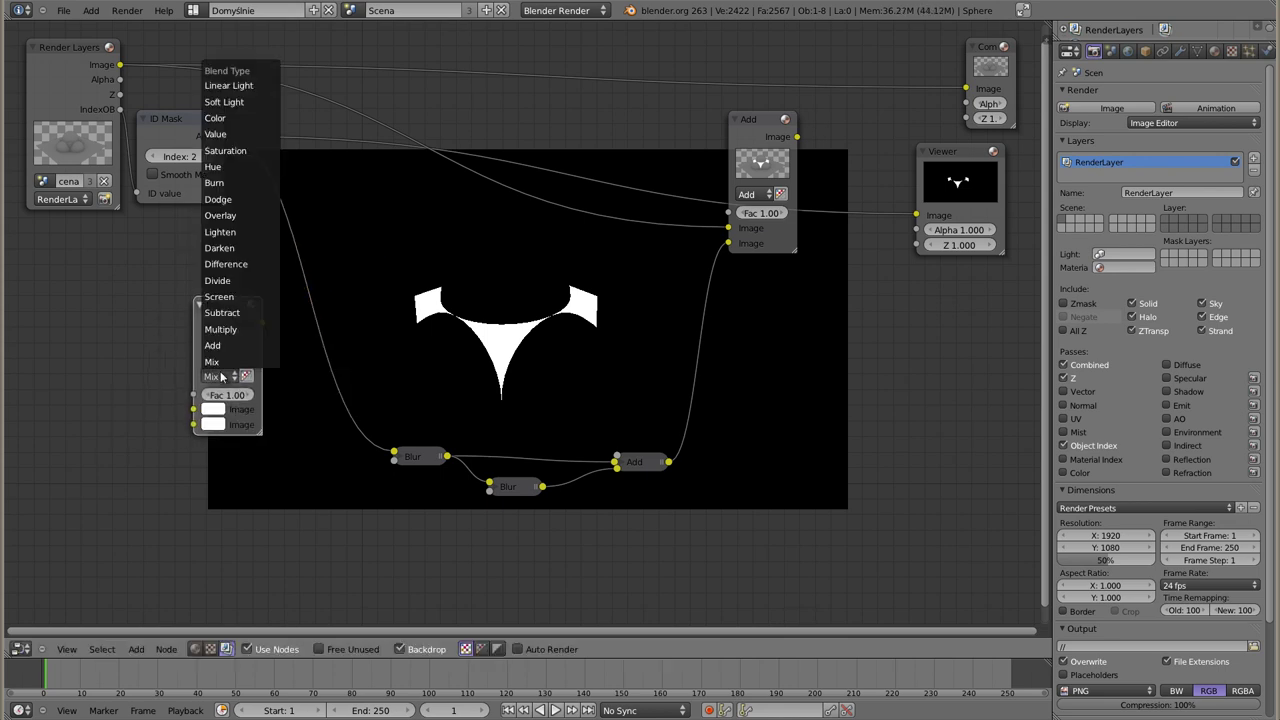
{"action": "left_click", "coordinate": [221, 329]}
{"action": "left_click_drag", "start_coordinate": [227, 328], "coordinate": [265, 309]}
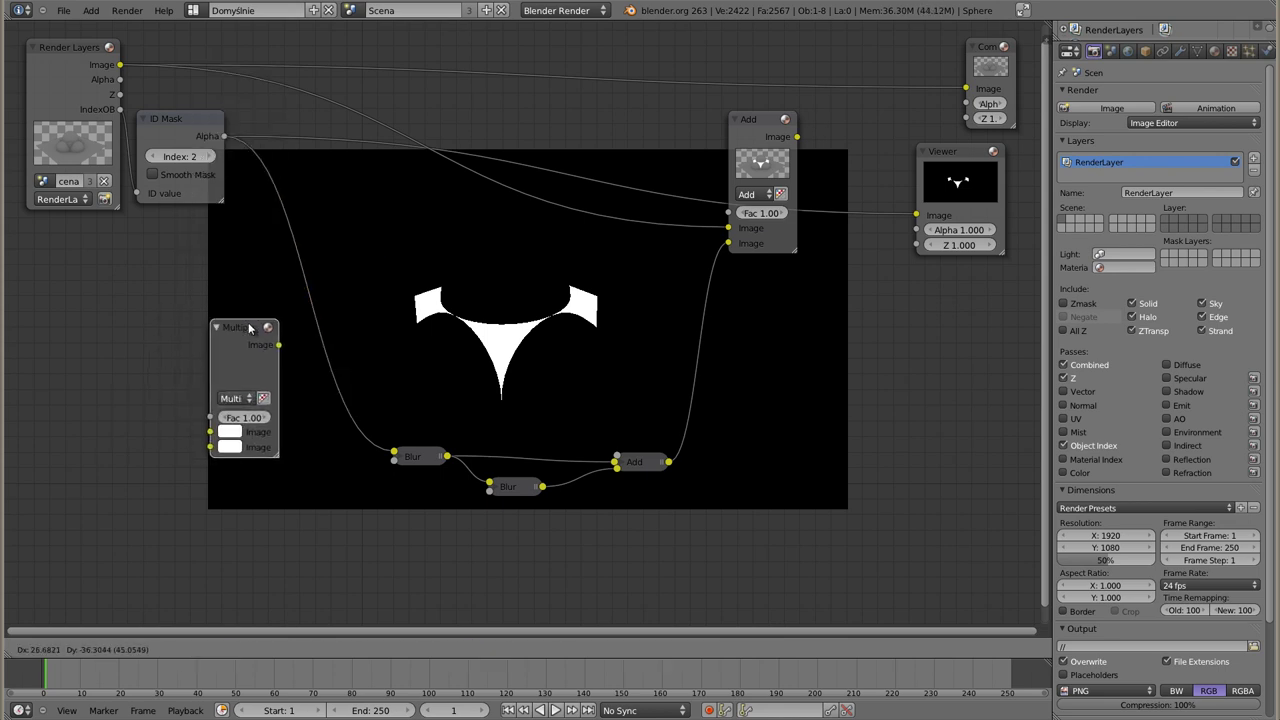
- Tint the Multiply node red, insert it between ID Mask and blur, and preview
{"action": "left_click", "coordinate": [252, 405]}
{"action": "left_click", "coordinate": [293, 314]}
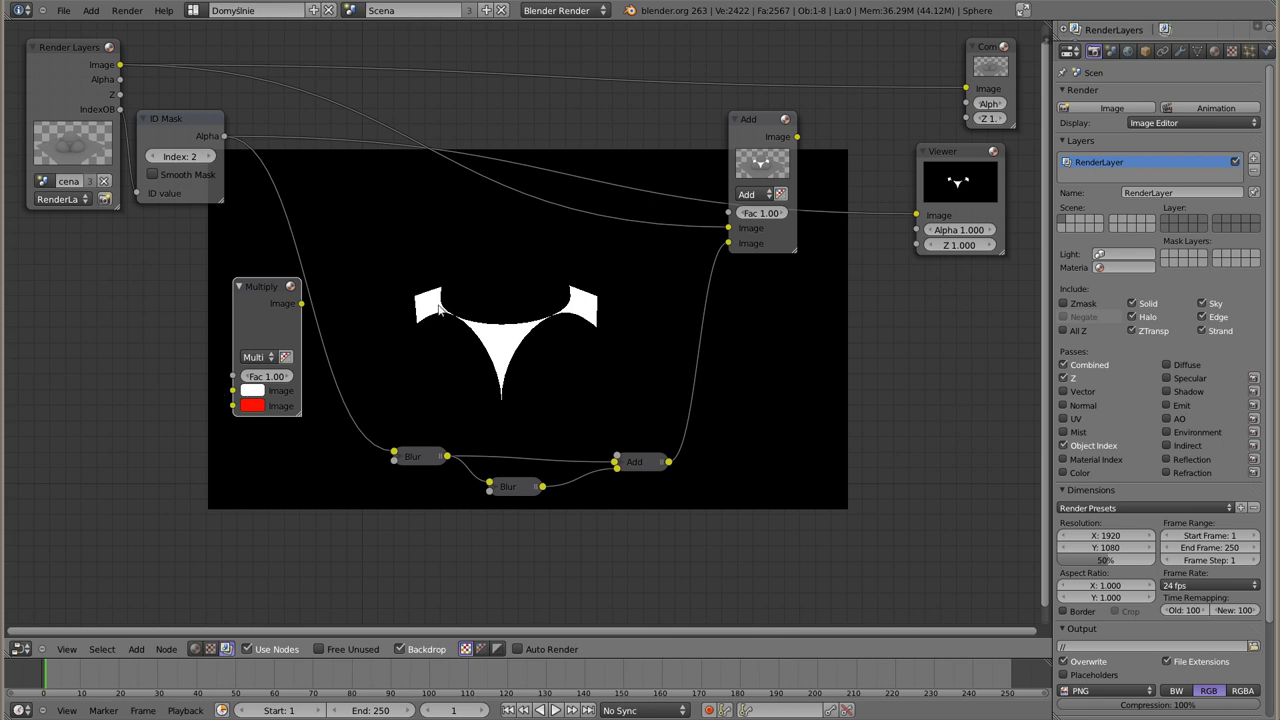
{"action": "left_click_drag", "start_coordinate": [262, 287], "coordinate": [298, 253]}
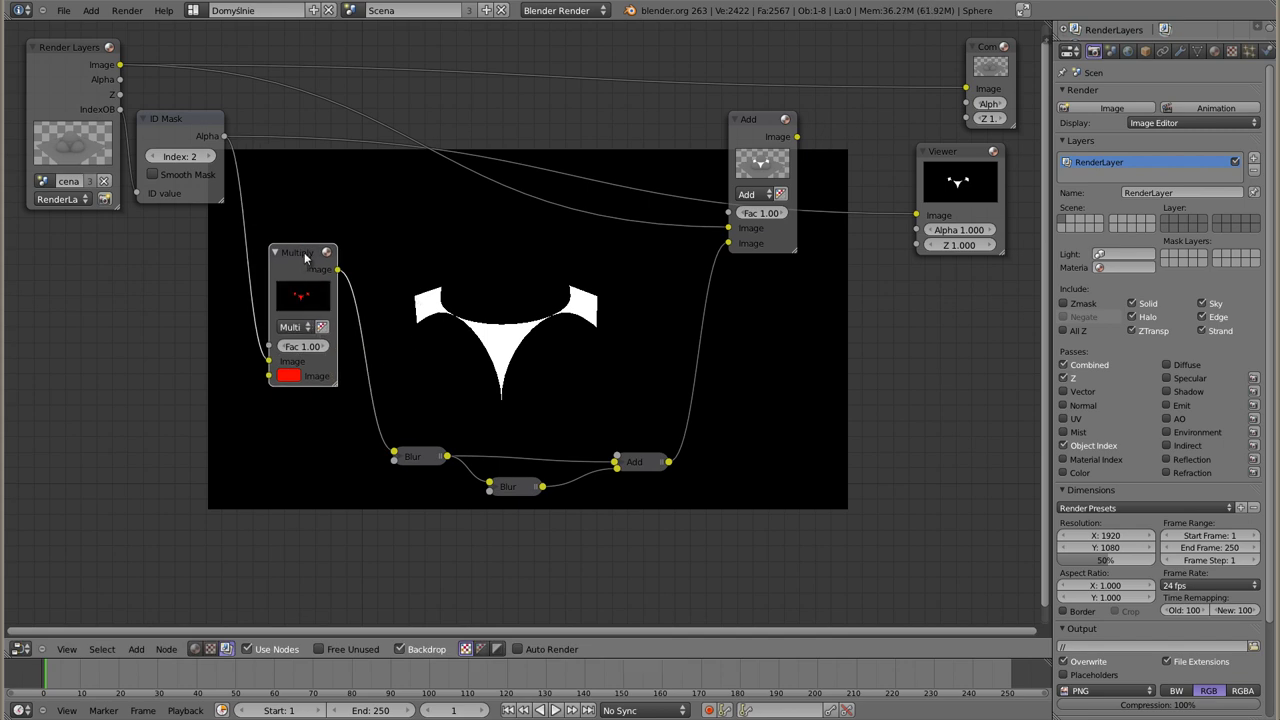
{"action": "key", "text": "f"}
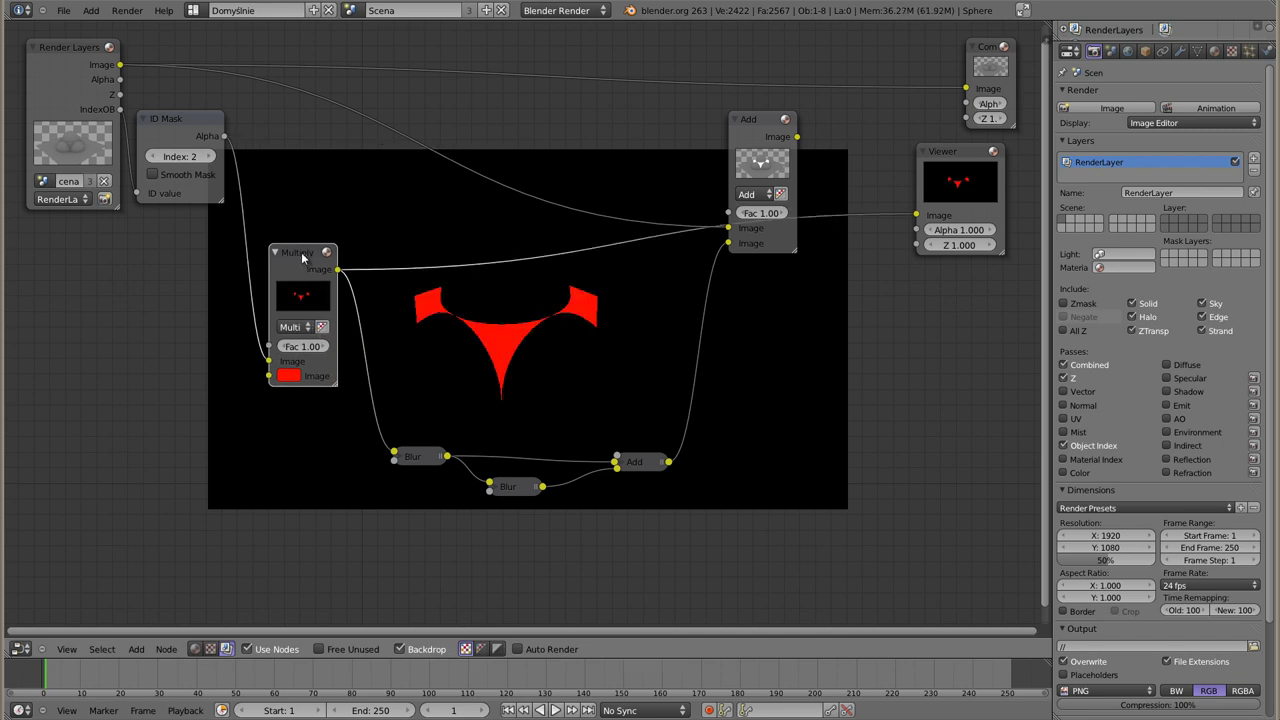
{"action": "left_click_drag", "start_coordinate": [298, 258], "coordinate": [310, 275]}
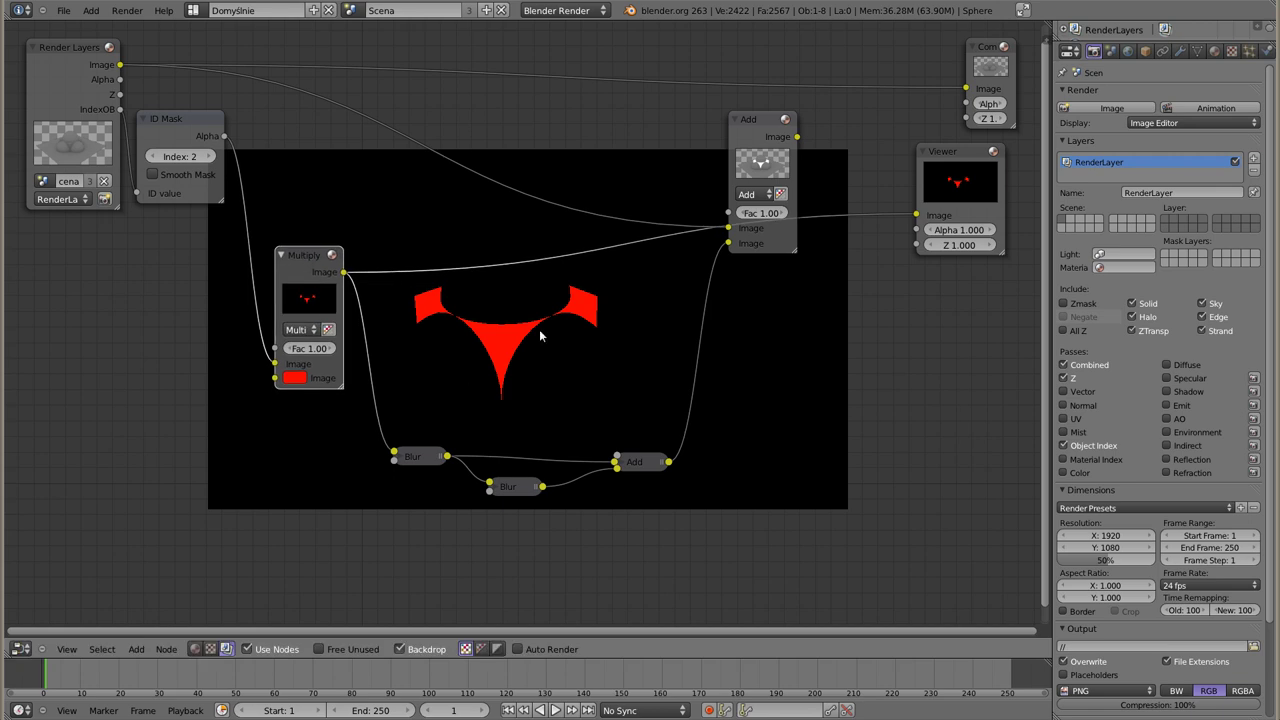
{"action": "left_click_drag", "start_coordinate": [515, 497], "coordinate": [522, 528]}
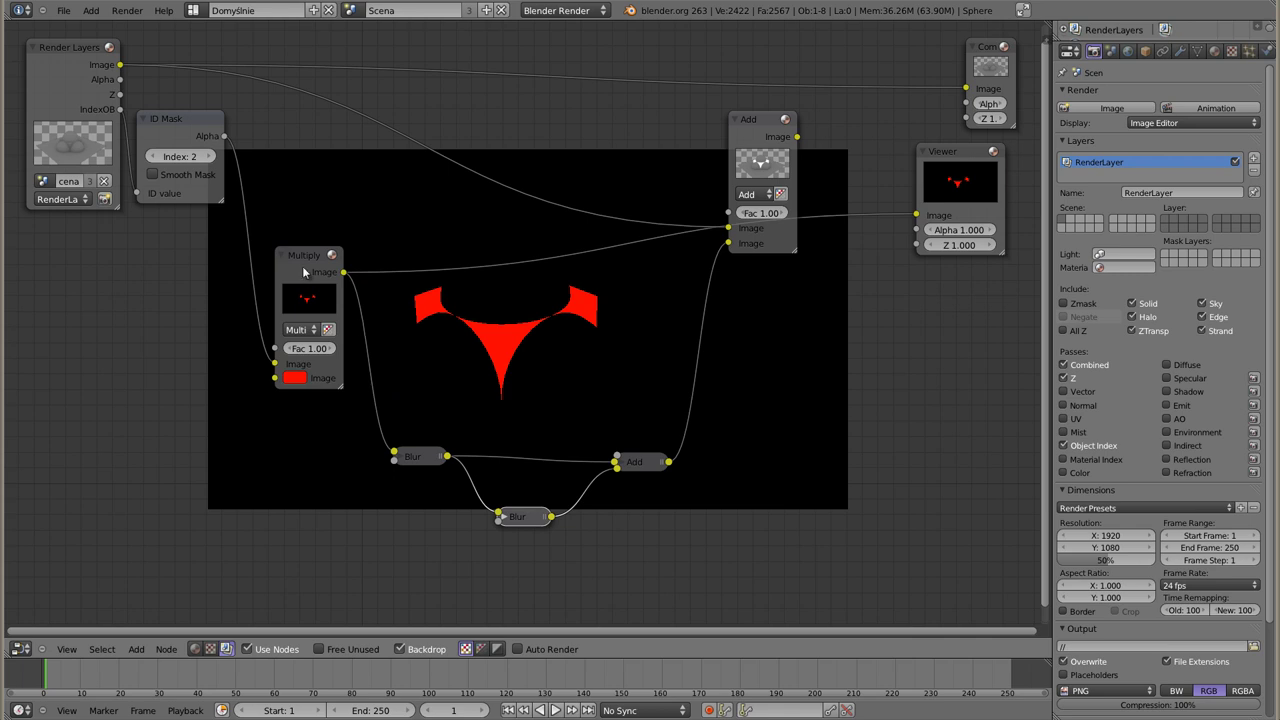
- Detach the second Blur and the Multiply node from the chain and drop them lower
{"action": "key", "text": "alt+d"}
{"action": "left_click", "coordinate": [501, 549]}
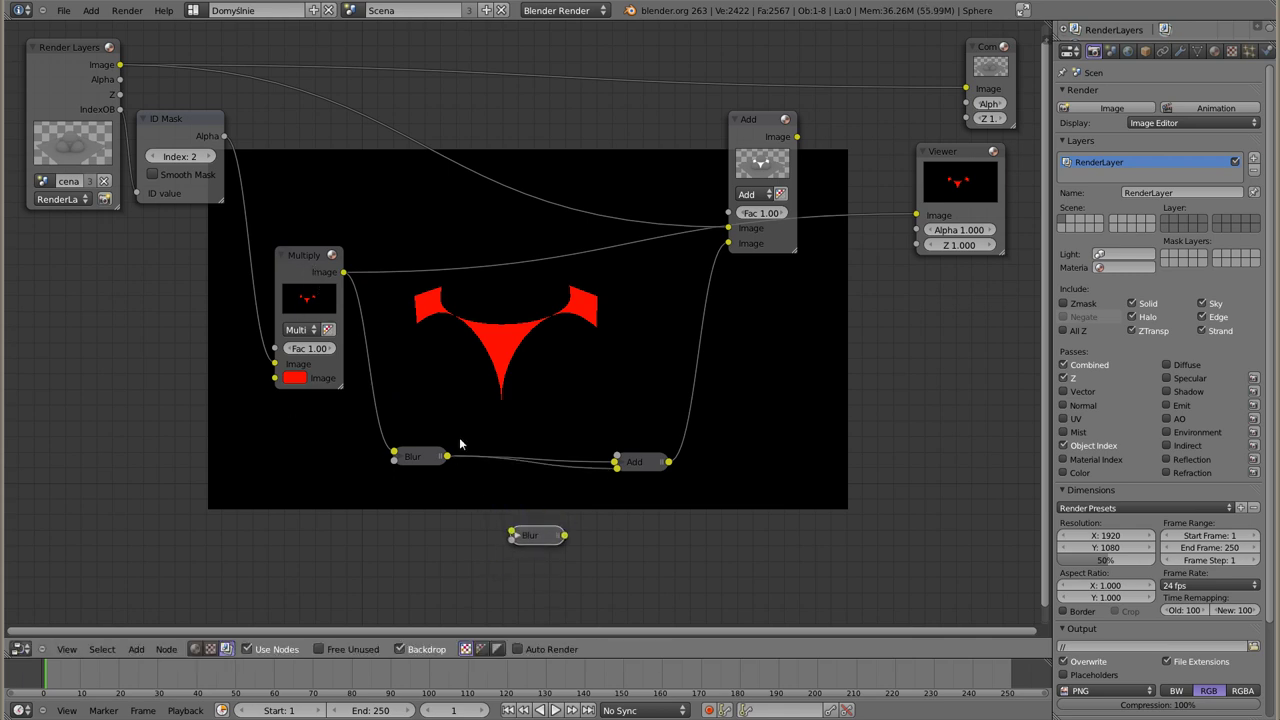
{"action": "left_click", "coordinate": [297, 261]}
{"action": "key", "text": "alt+d"}
{"action": "left_click", "coordinate": [292, 401]}
- Expand the collapsed Add node and both Blur nodes back to full size
{"action": "left_click", "coordinate": [610, 476]}
{"action": "left_click_drag", "start_coordinate": [612, 470], "coordinate": [612, 456]}
{"action": "key", "text": "h"}
{"action": "mouse_move", "coordinate": [425, 457]}
{"action": "left_mouse_down"}
{"action": "mouse_move", "coordinate": [422, 410]}
{"action": "mouse_move", "coordinate": [386, 355]}
{"action": "left_mouse_up"}
{"action": "key", "text": "h"}
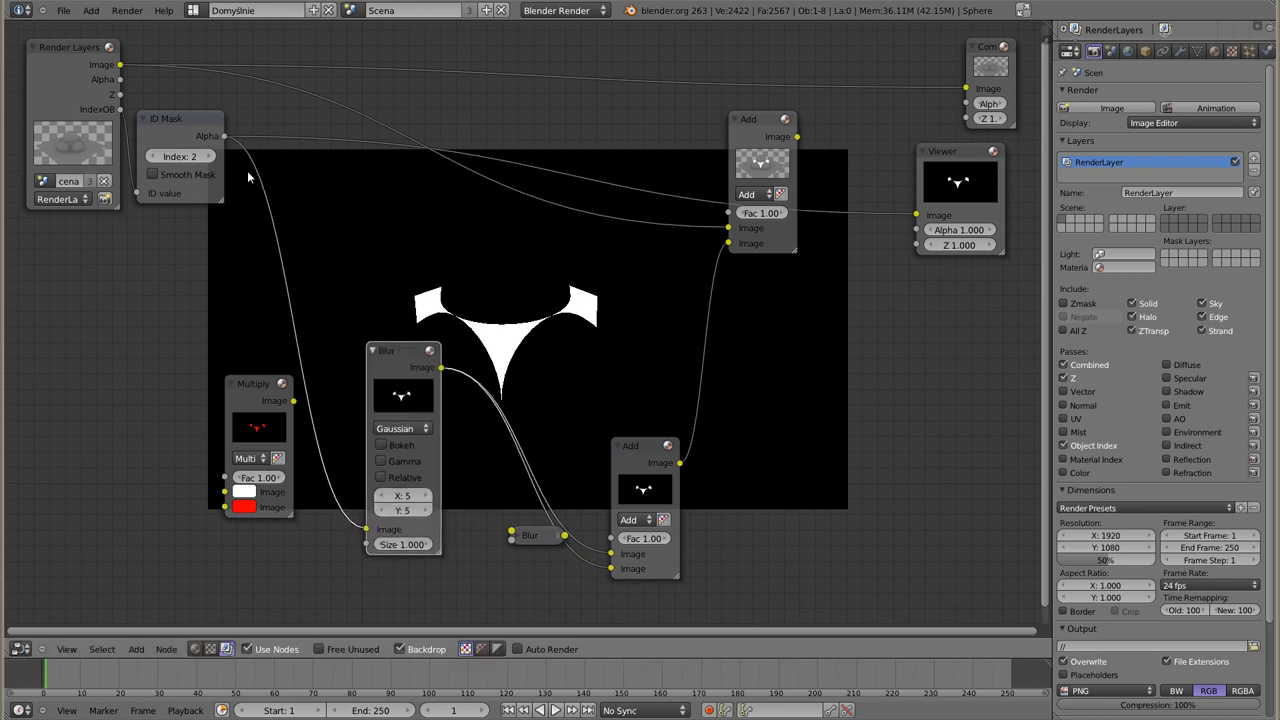
{"action": "mouse_move", "coordinate": [532, 543]}
{"action": "left_mouse_down"}
{"action": "mouse_move", "coordinate": [480, 452]}
{"action": "mouse_move", "coordinate": [486, 469]}
{"action": "left_mouse_up"}
{"action": "left_click", "coordinate": [474, 460]}
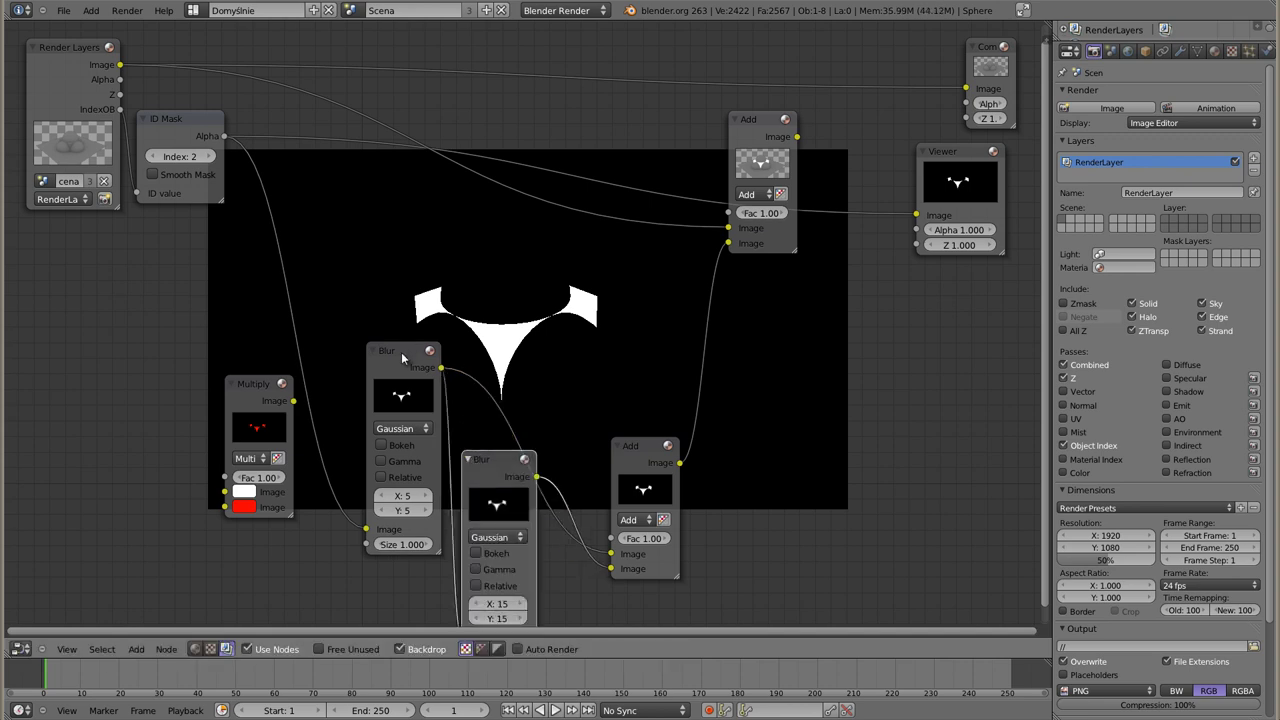
- Place the Multiply node between the two blurs and preview the upper Add composite
{"action": "left_click_drag", "start_coordinate": [407, 360], "coordinate": [368, 334]}
{"action": "left_click_drag", "start_coordinate": [505, 472], "coordinate": [543, 472]}
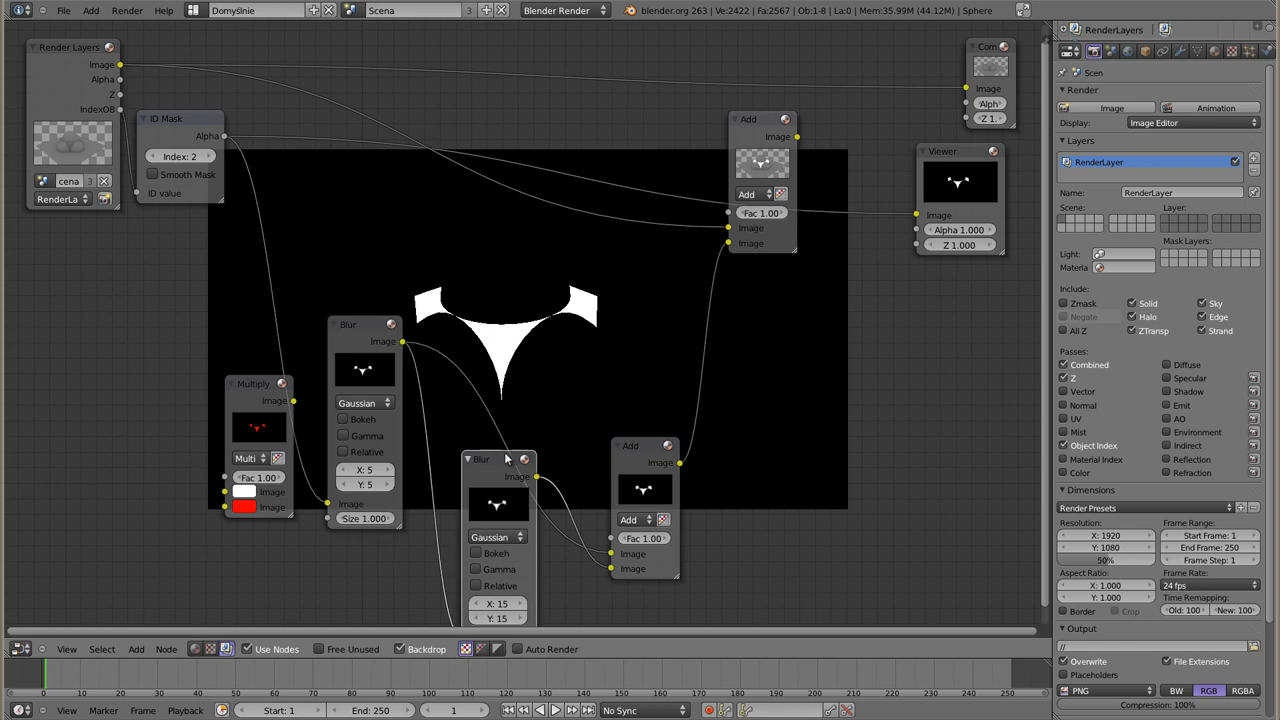
{"action": "left_click_drag", "start_coordinate": [250, 395], "coordinate": [439, 446]}
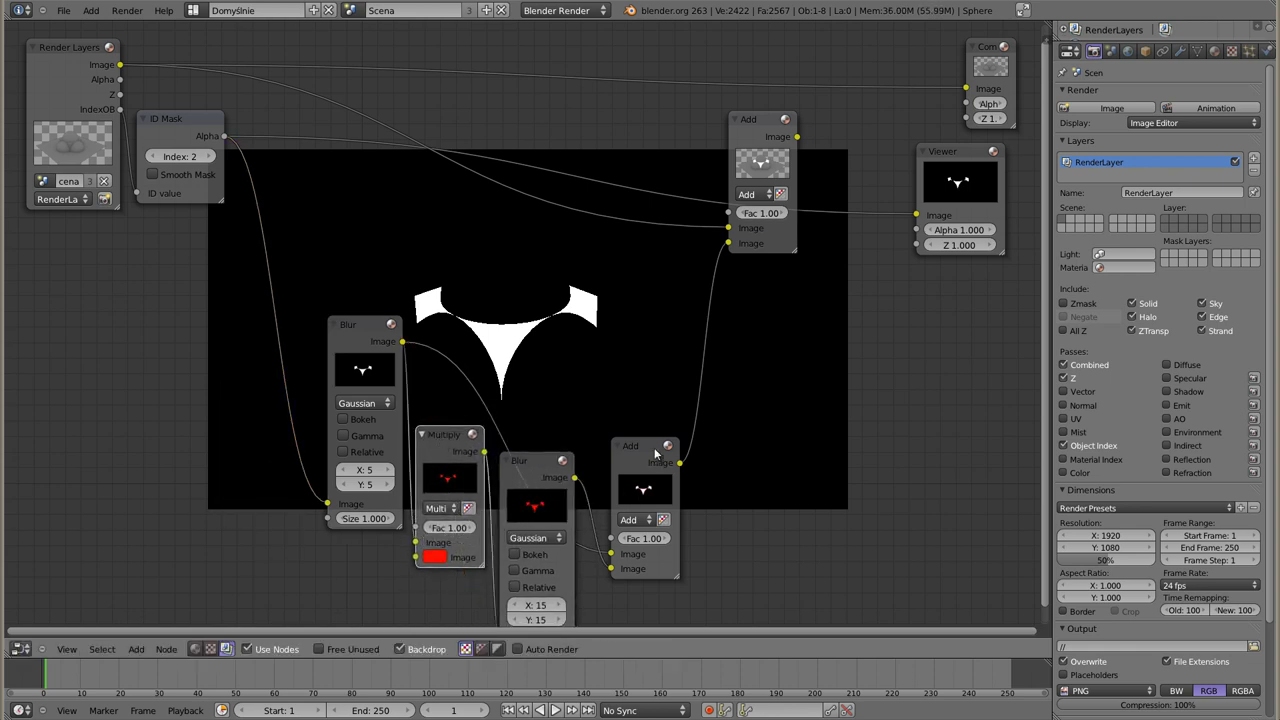
{"action": "left_click_drag", "start_coordinate": [656, 455], "coordinate": [667, 342]}
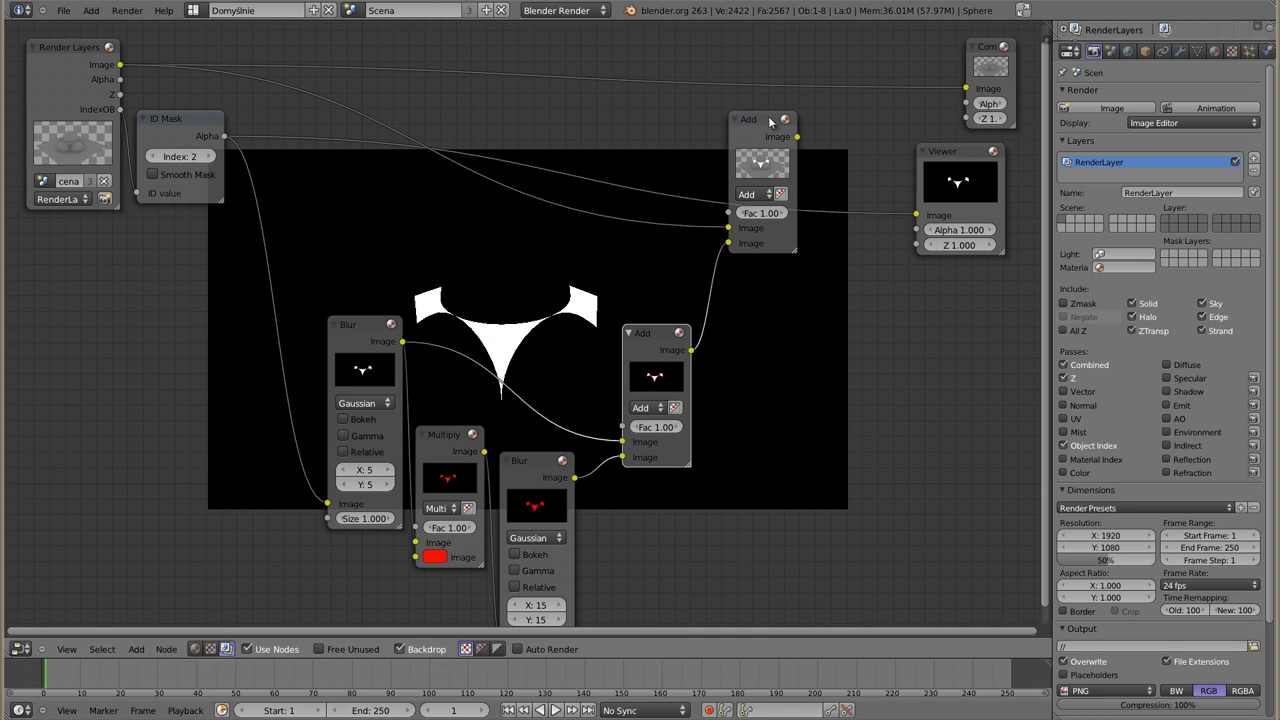
{"action": "left_click", "coordinate": [770, 121], "text": "ctrl+shift"}
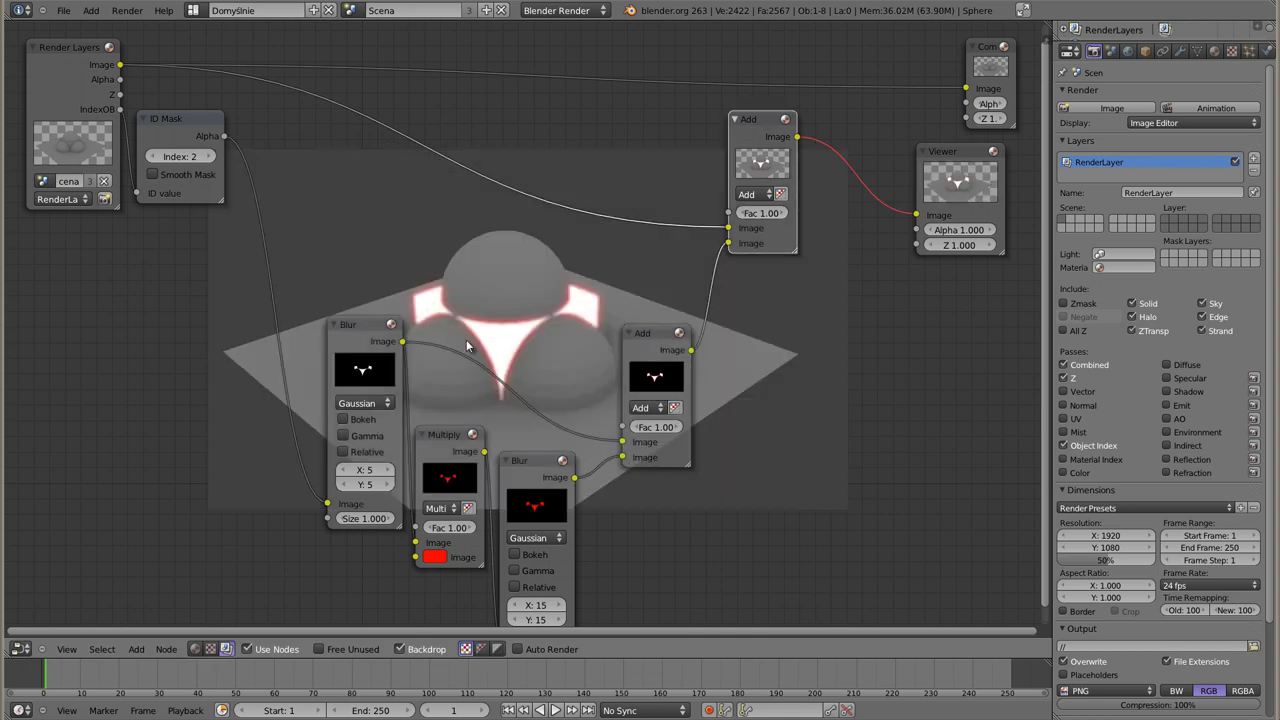
- Set the lower Blur node's X and Y size to 25
{"action": "key", "text": "g"}
{"action": "left_click", "coordinate": [546, 446]}
{"action": "left_click_drag", "start_coordinate": [540, 447], "coordinate": [546, 441]}
{"action": "left_click", "coordinate": [544, 600]}
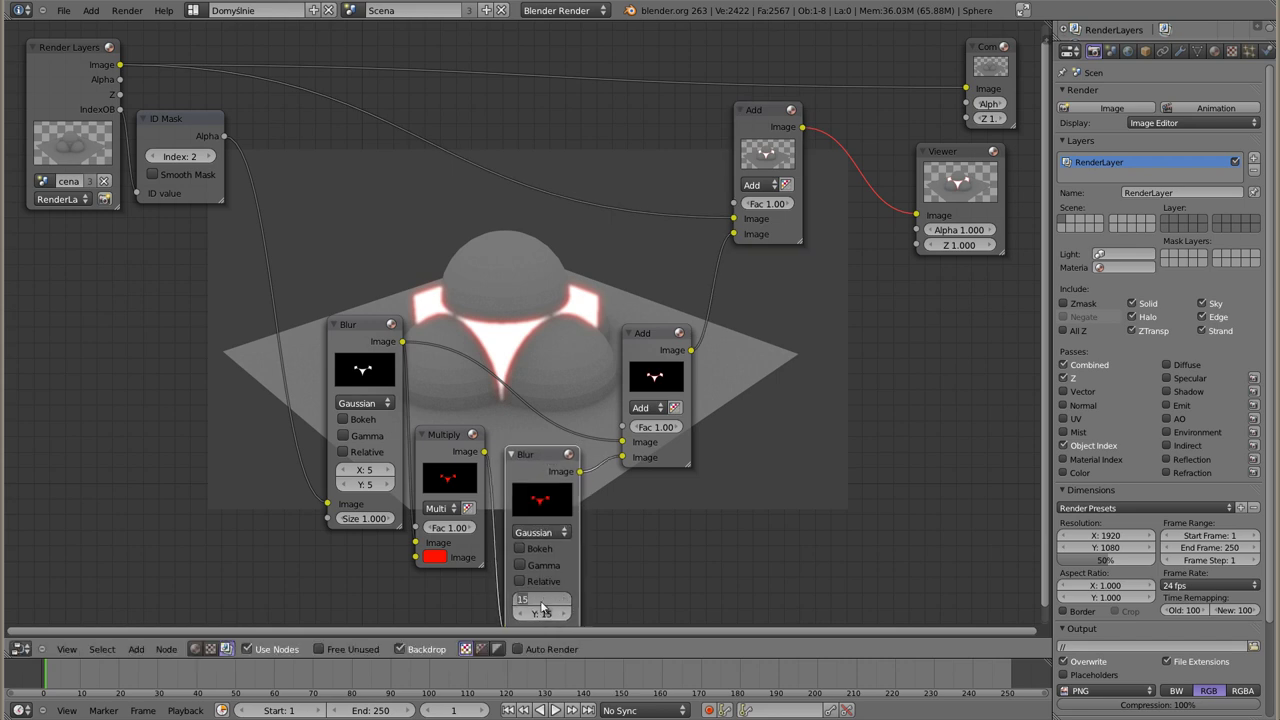
{"action": "type", "text": "25"}
{"action": "key", "text": "Tab"}
{"action": "type", "text": "25"}
{"action": "key", "text": "Return"}
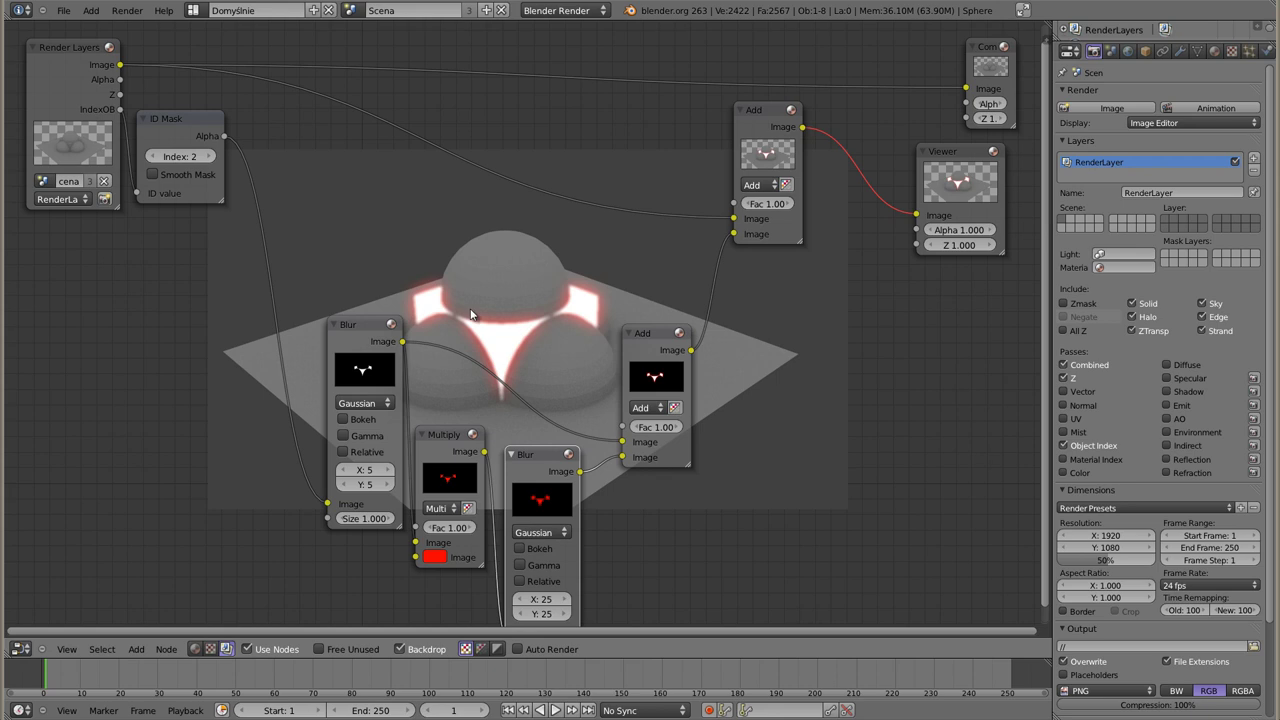
- Change the Multiply tint colour from red to a darker blue
{"action": "left_click", "coordinate": [435, 557]}
{"action": "left_click", "coordinate": [508, 387]}
{"action": "left_click_drag", "start_coordinate": [470, 511], "coordinate": [462, 511]}
- Rearrange the blur, Multiply, Add, Viewer and ID Mask nodes and shift the backdrop up
{"action": "left_click_drag", "start_coordinate": [354, 328], "coordinate": [309, 303]}
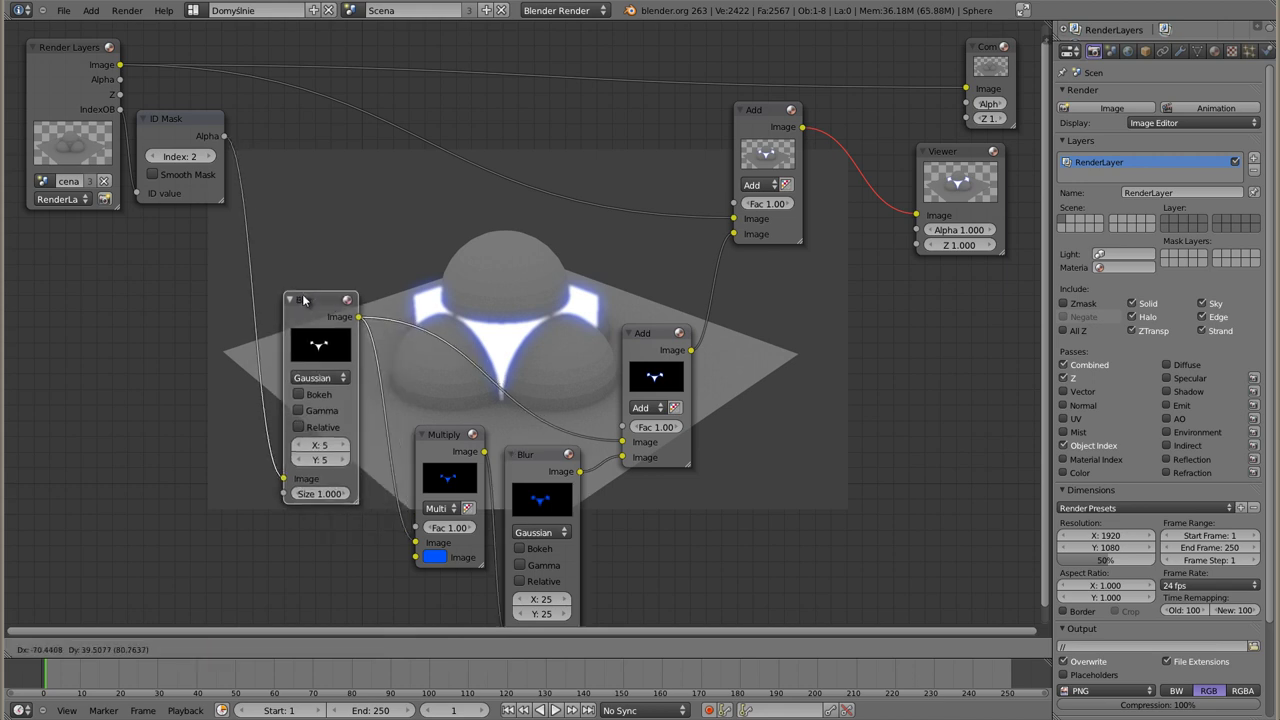
{"action": "left_click_drag", "start_coordinate": [440, 440], "coordinate": [410, 419]}
{"action": "left_click_drag", "start_coordinate": [534, 461], "coordinate": [518, 452]}
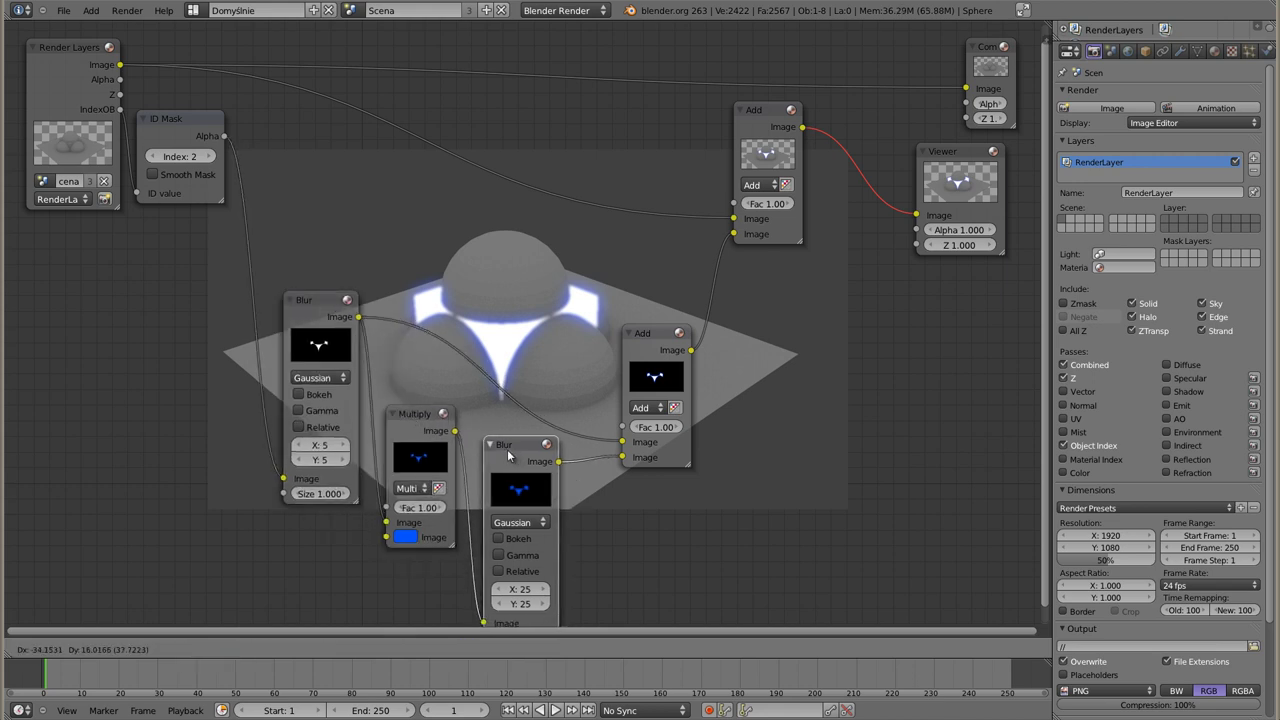
{"action": "left_click_drag", "start_coordinate": [656, 341], "coordinate": [619, 331]}
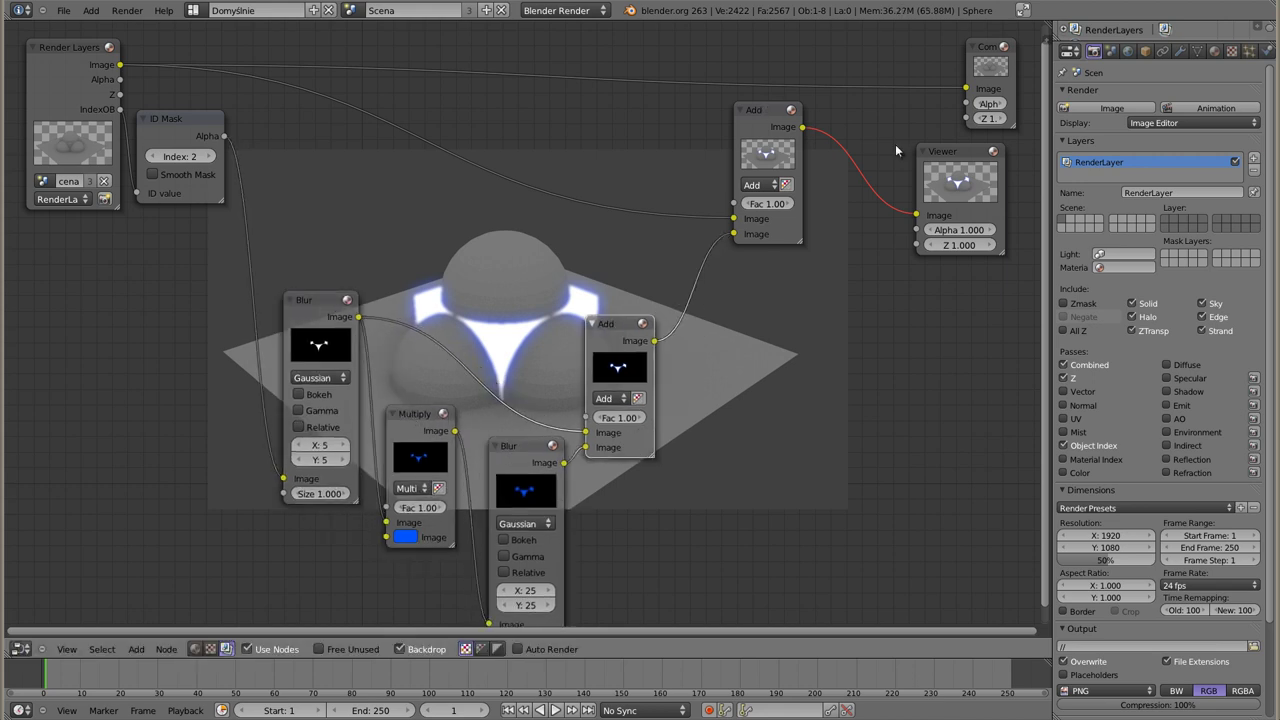
{"action": "left_click_drag", "start_coordinate": [962, 158], "coordinate": [897, 165]}
{"action": "left_click_drag", "start_coordinate": [180, 118], "coordinate": [202, 118]}
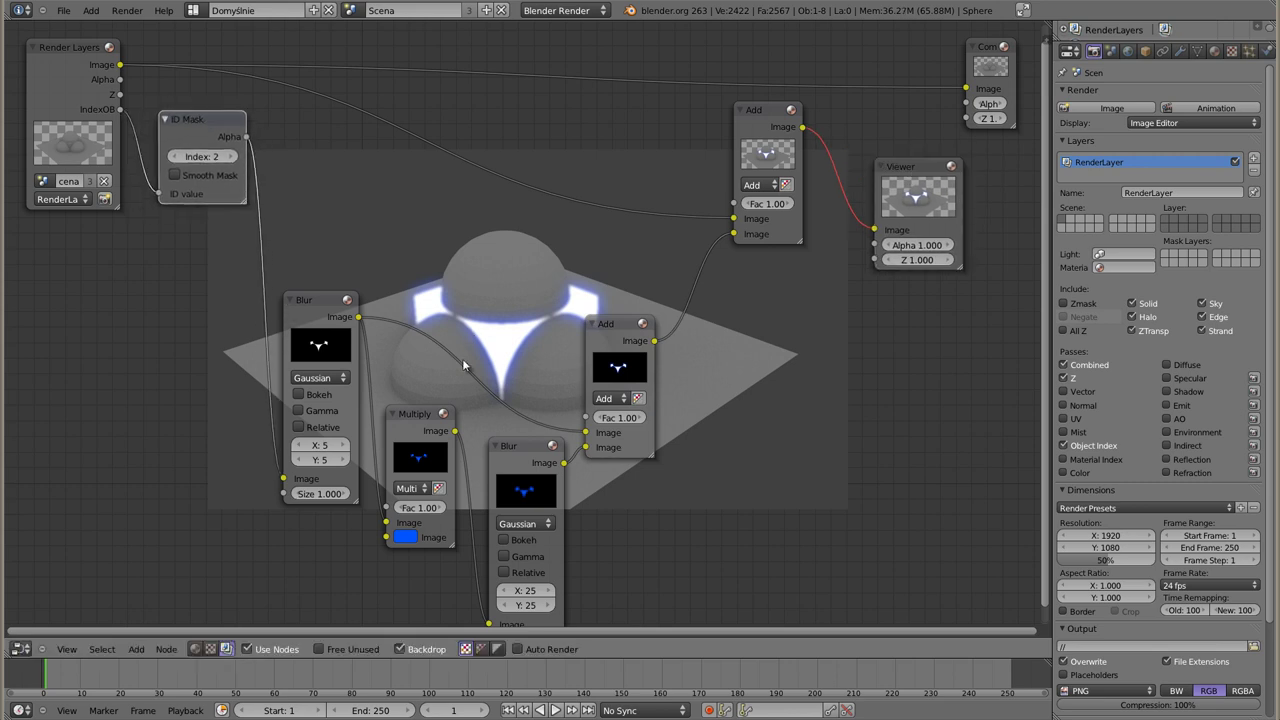
{"action": "middle_click_drag", "start_coordinate": [491, 323], "coordinate": [458, 195], "text": "alt"}
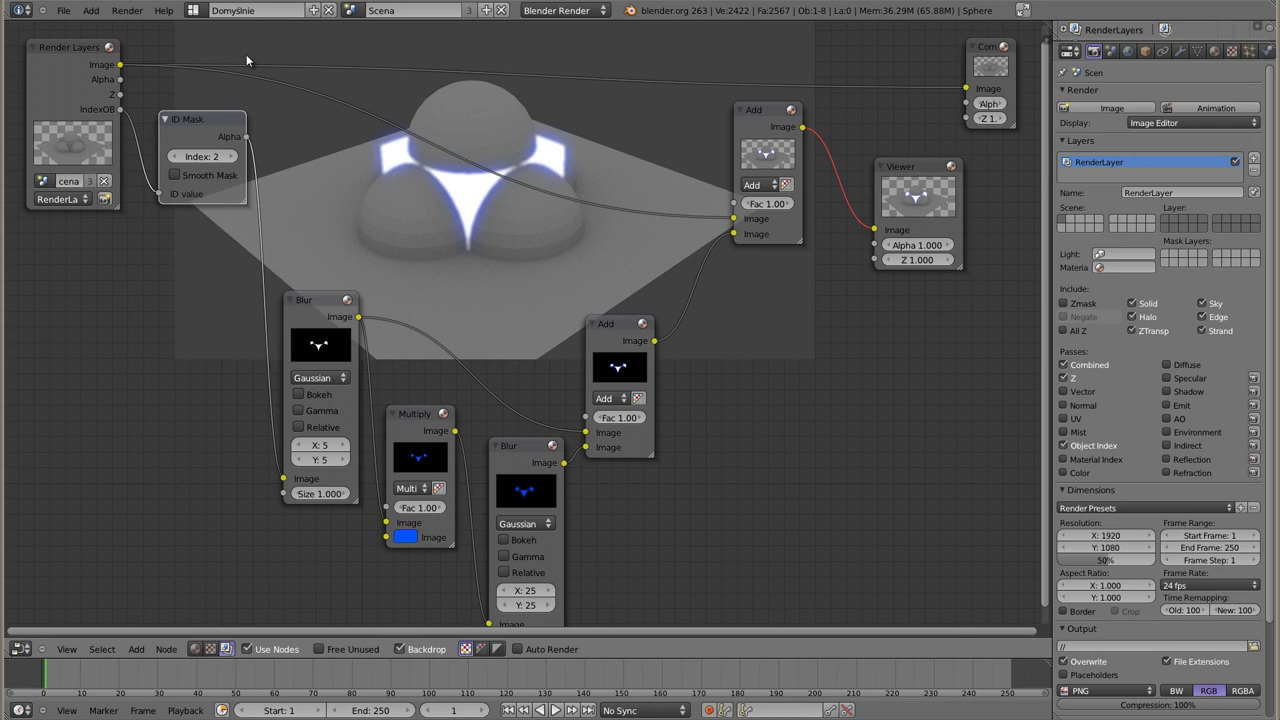
- Try ID Mask indices 1 and 2, then settle on index 3 for the three spheres
{"action": "left_click", "coordinate": [174, 158]}
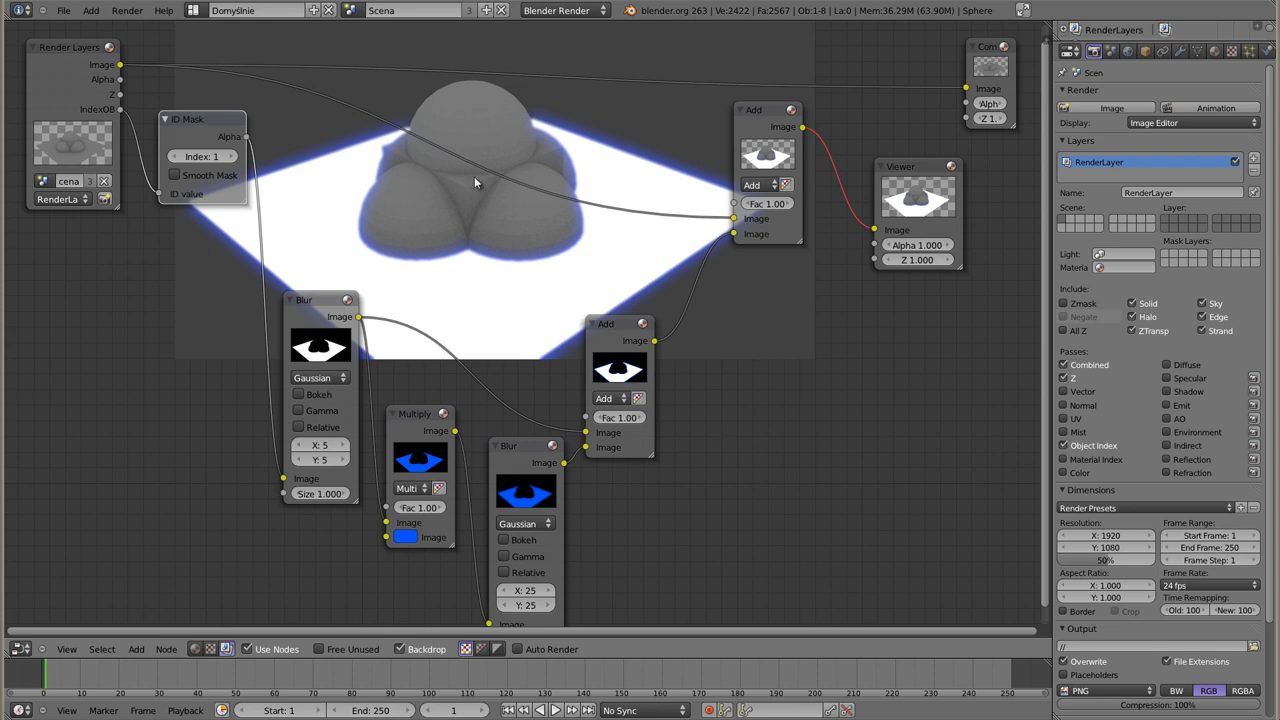
{"action": "left_click", "coordinate": [232, 157]}
{"action": "left_click", "coordinate": [232, 157]}
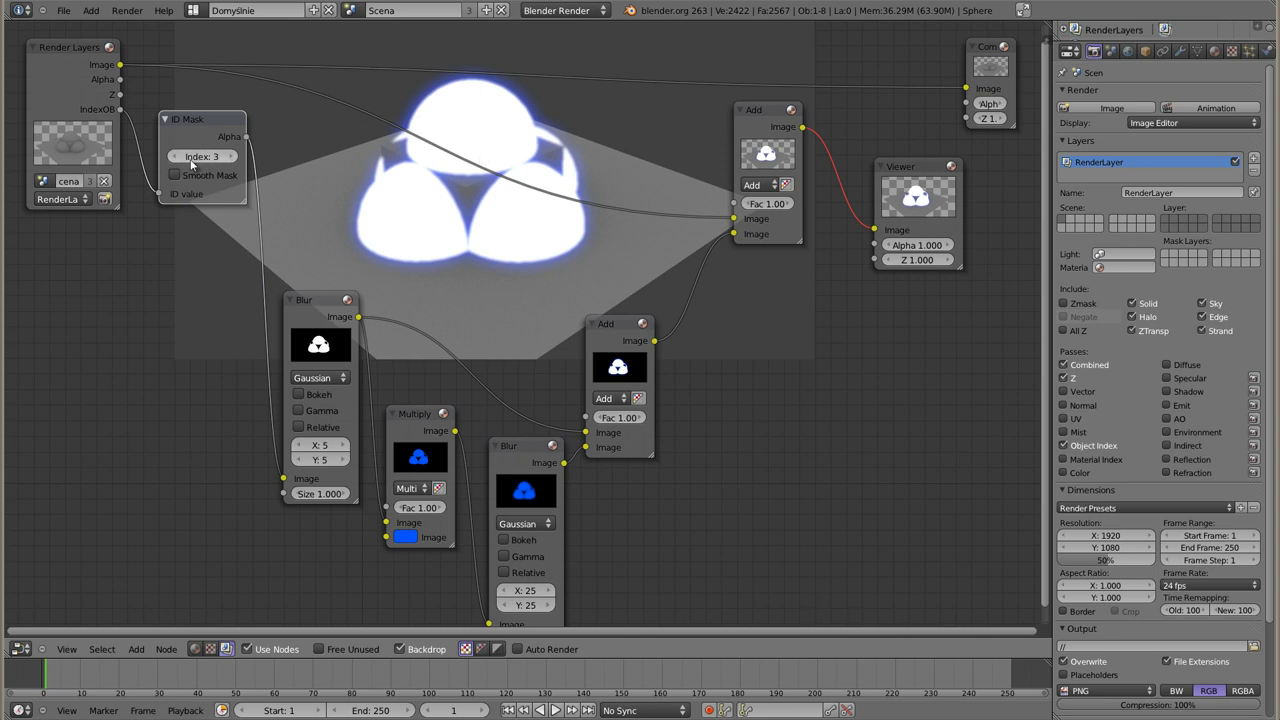
{"action": "left_click_drag", "start_coordinate": [200, 132], "coordinate": [192, 157]}
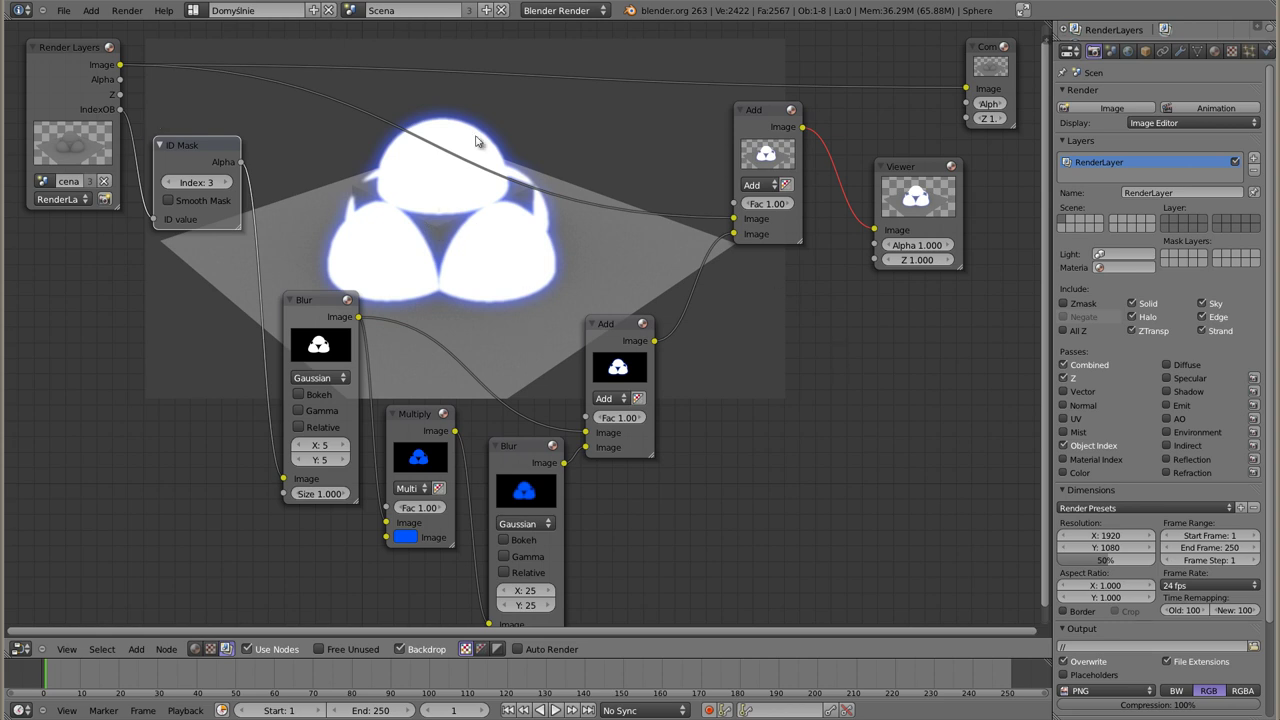
- Reposition the ID Mask node, keep its index at 3, and enable Smooth Mask
{"action": "mouse_move", "coordinate": [202, 150]}
{"action": "left_mouse_down"}
{"action": "mouse_move", "coordinate": [230, 128]}
{"action": "mouse_move", "coordinate": [213, 142]}
{"action": "left_mouse_up"}
{"action": "left_click", "coordinate": [176, 178]}
{"action": "left_click", "coordinate": [238, 178]}
{"action": "left_click", "coordinate": [205, 196]}
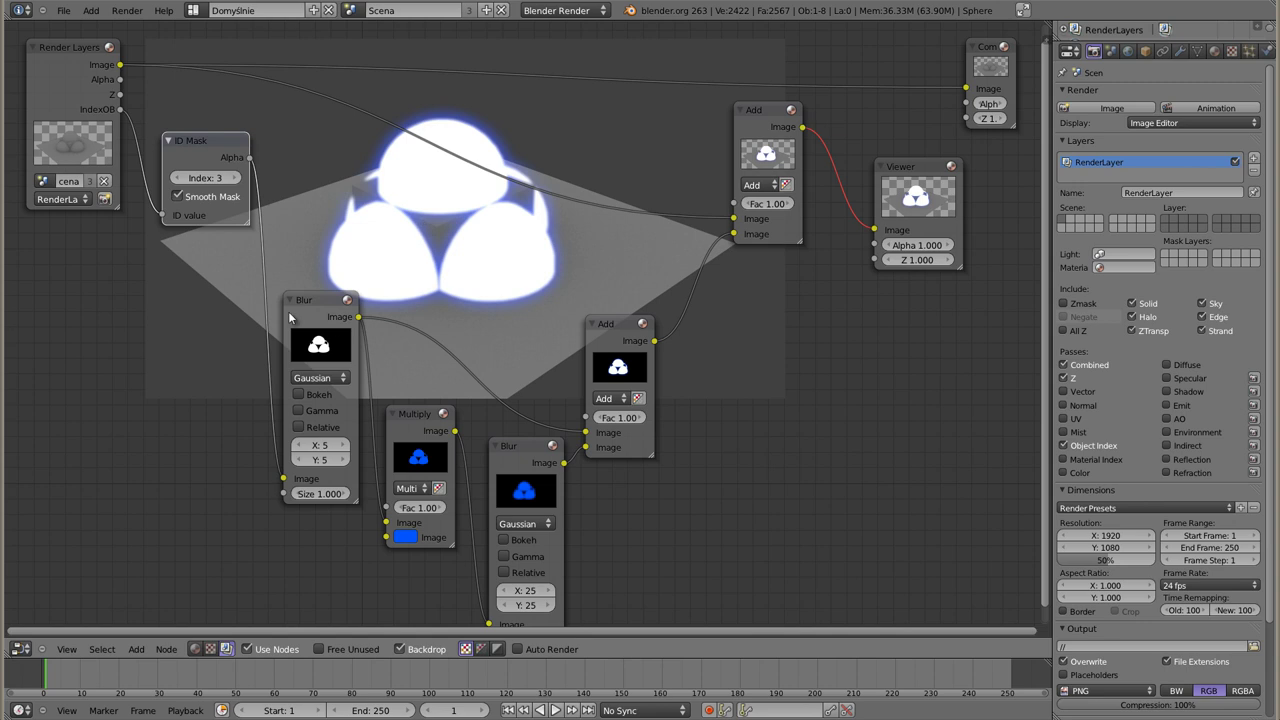
- Preview the raw ID mask with Smooth Mask off and on, then view the final glow composite
{"action": "left_click", "coordinate": [210, 140], "text": "ctrl+shift"}
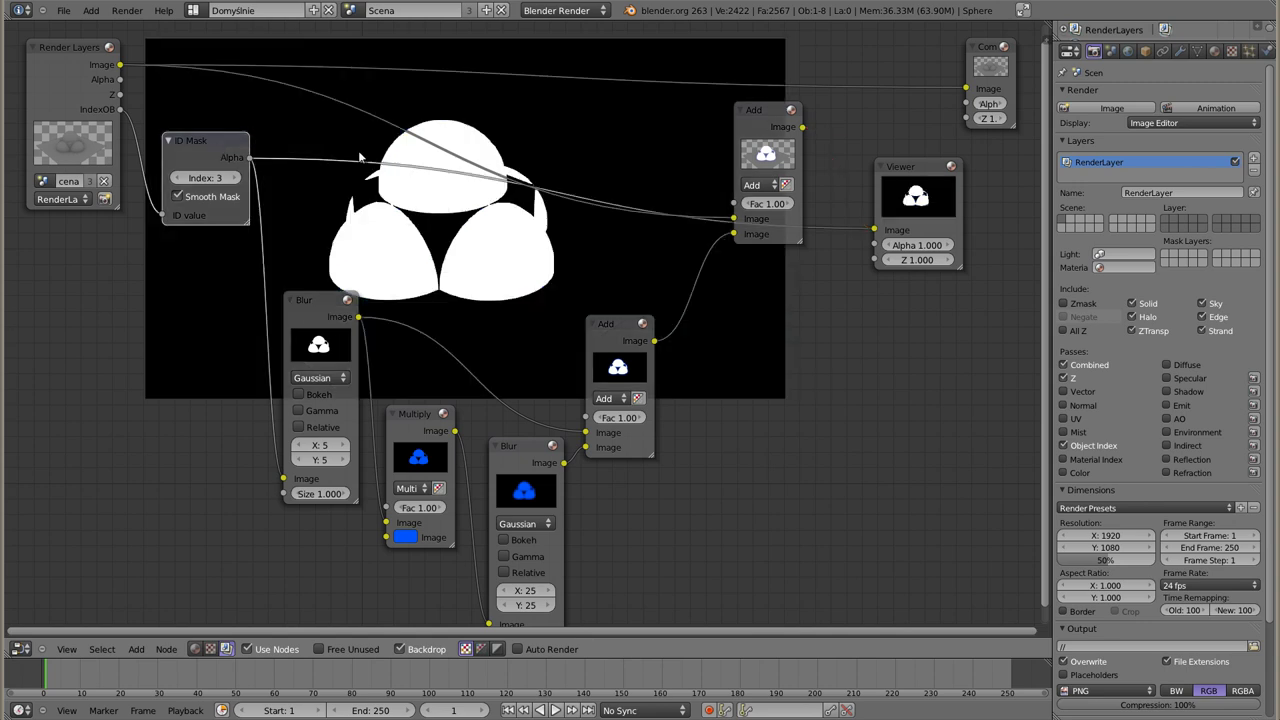
{"action": "left_click", "coordinate": [178, 197]}
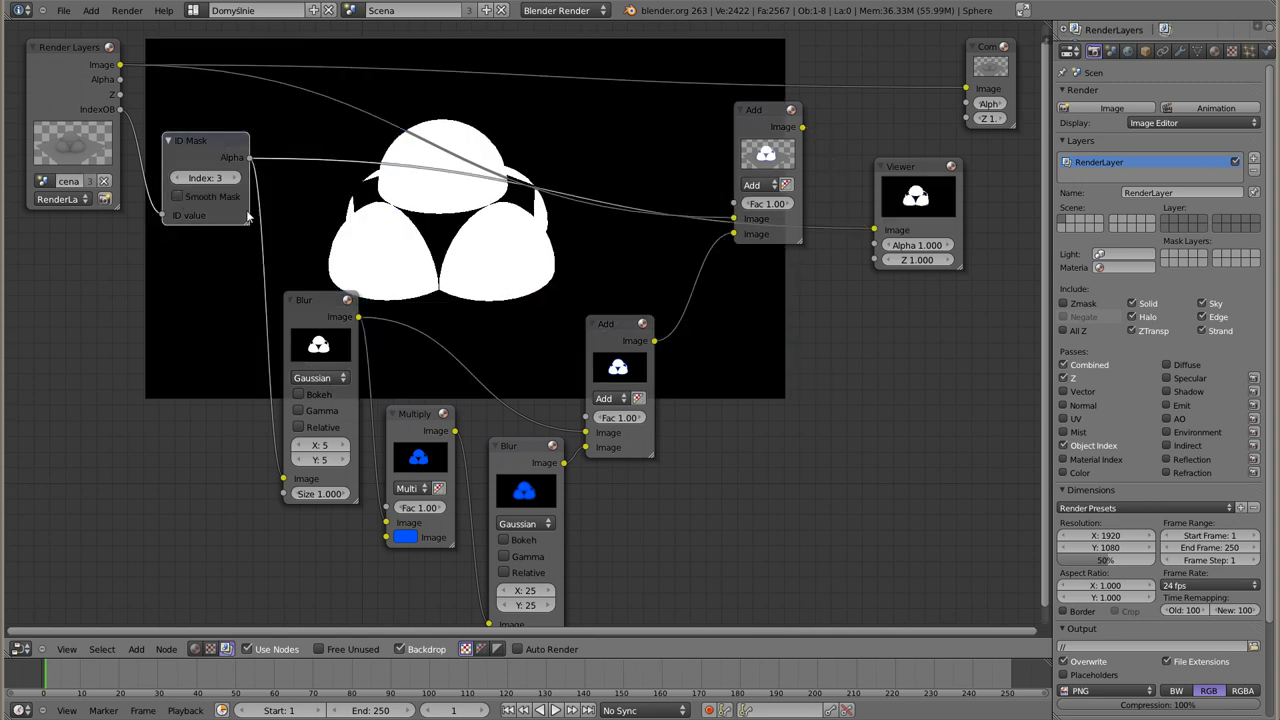
{"action": "left_click", "coordinate": [178, 197]}
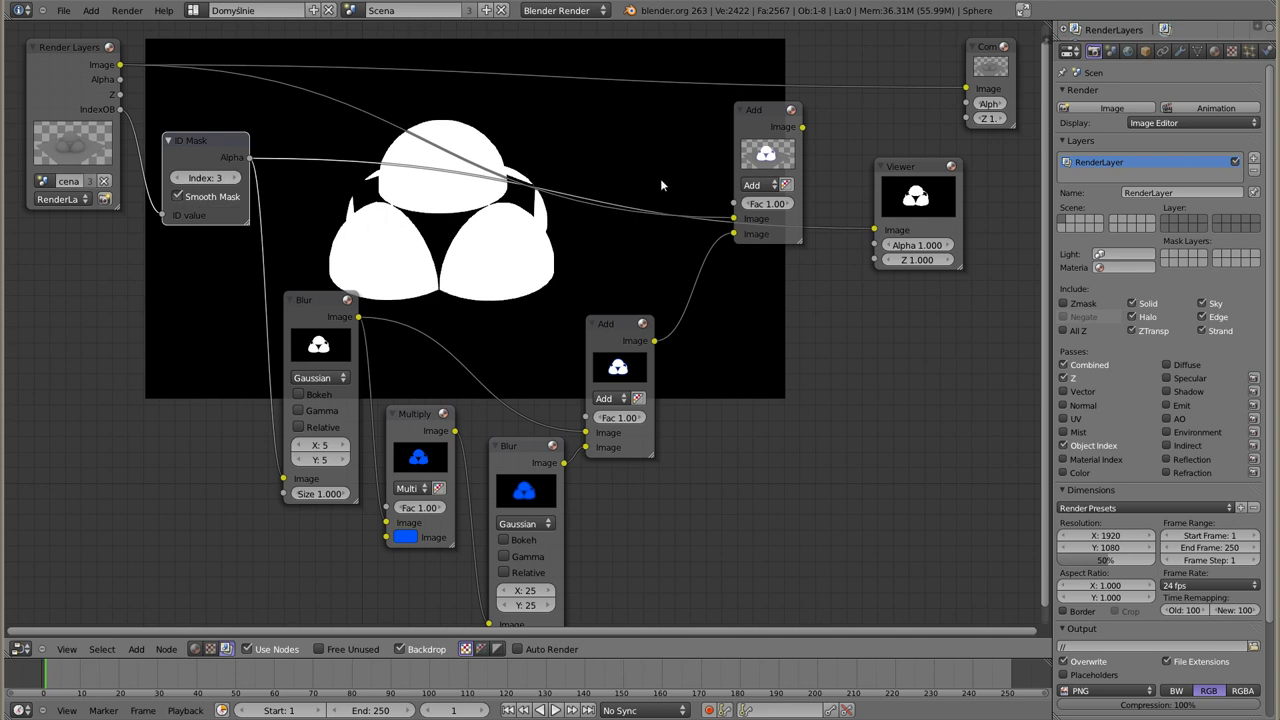
{"action": "left_click", "coordinate": [771, 126], "text": "ctrl+shift"}
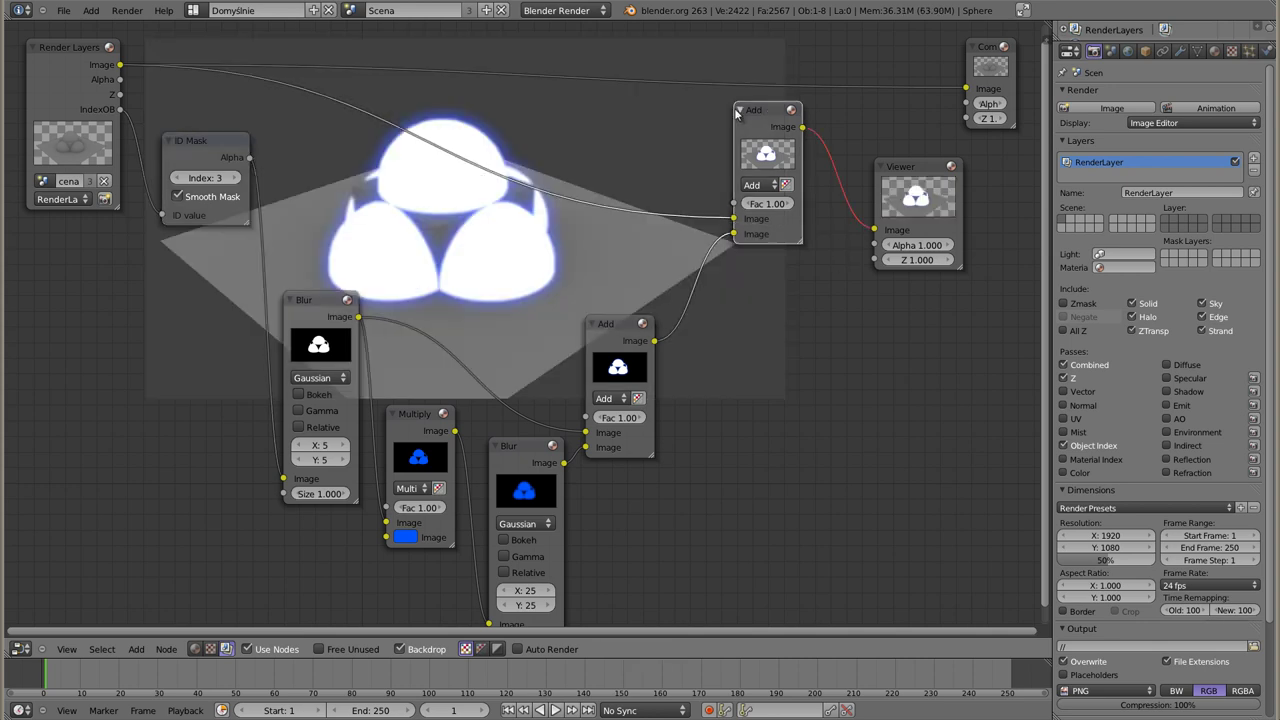